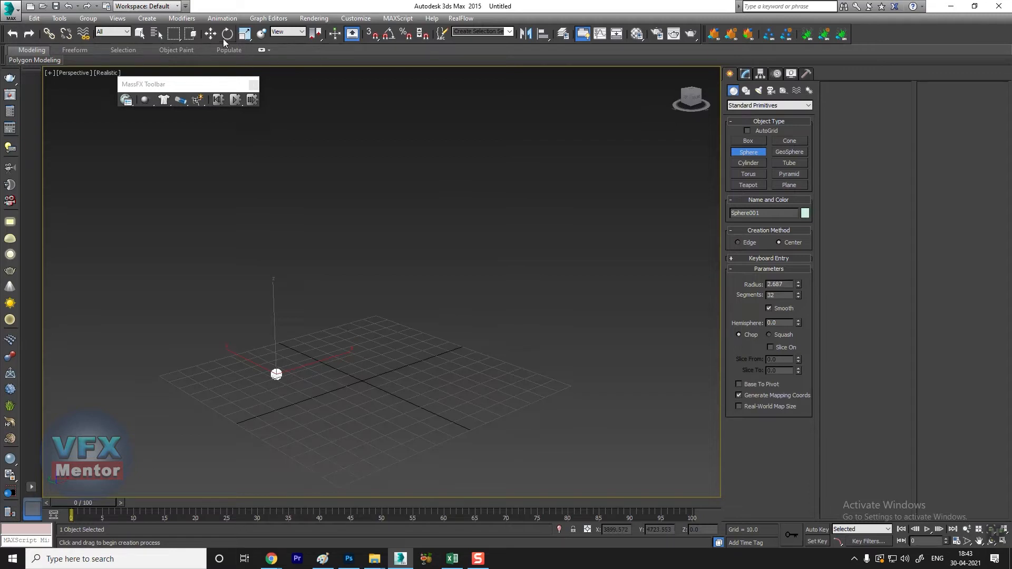
# Step: Delete the existing sphere and create a tall, thin upright cylinder as a leg near the back of the grid
pyautogui.press('Delete')
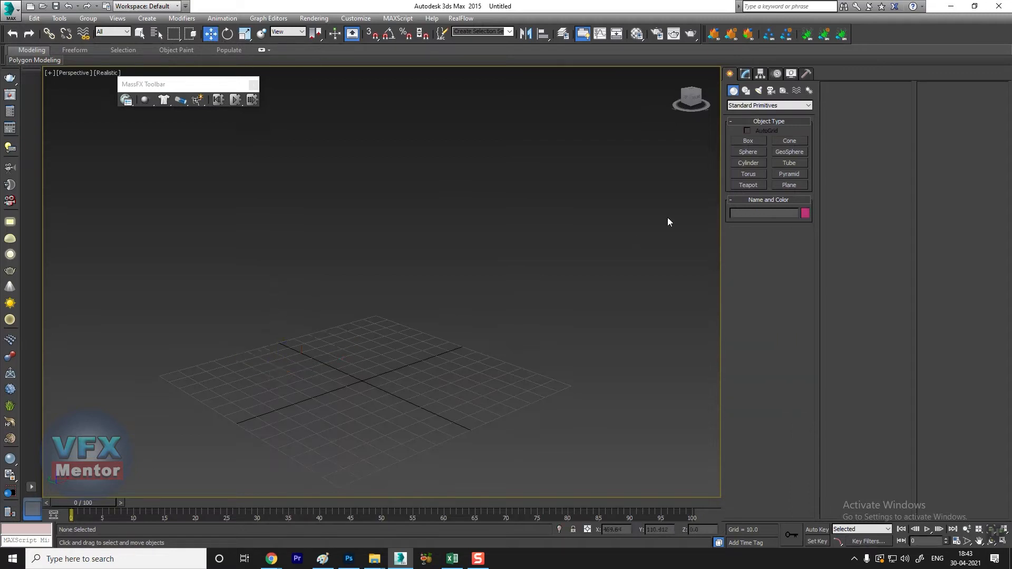
pyautogui.click(748, 163)
pyautogui.click(246, 379)
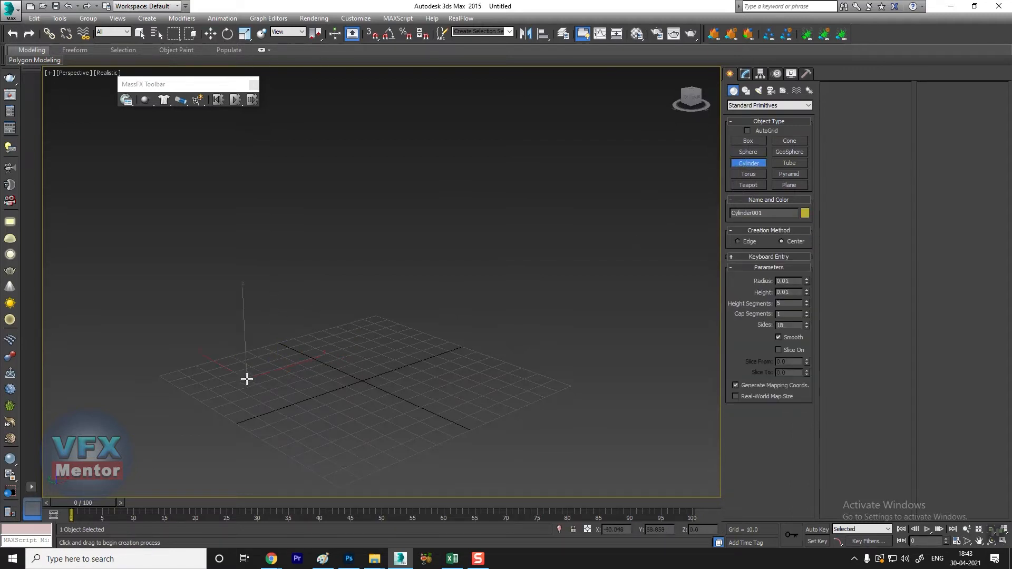
pyautogui.click(235, 235)
pyautogui.keyDown('alt'); pyautogui.moveTo(274, 323); pyautogui.dragTo(290, 334, button='middle'); pyautogui.keyUp('alt')
# Step: Clone the cylinder along the X axis as one instance to make a second leg
pyautogui.press('w')
pyautogui.keyDown('shift'); pyautogui.moveTo(302, 359); pyautogui.dragTo(354, 339); pyautogui.keyUp('shift')
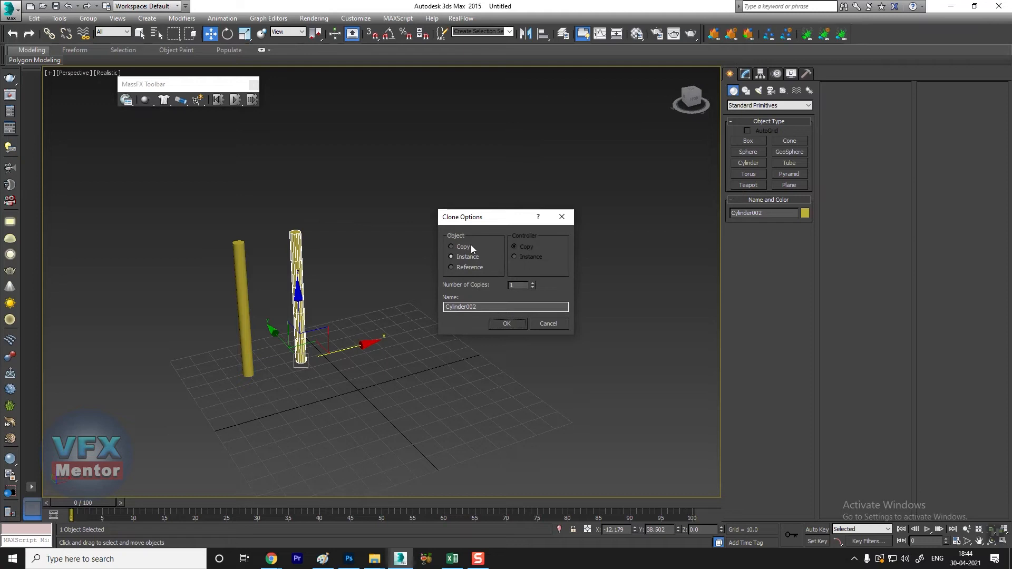
pyautogui.click(506, 322)
# Step: Select both legs and clone them along the Y axis as one set of instances
pyautogui.keyDown('alt'); pyautogui.moveTo(307, 370); pyautogui.dragTo(355, 354, button='middle'); pyautogui.keyUp('alt')
pyautogui.keyDown('ctrl'); pyautogui.click(272, 356); pyautogui.keyUp('ctrl')
pyautogui.keyDown('shift'); pyautogui.moveTo(218, 300); pyautogui.dragTo(316, 309); pyautogui.keyUp('shift')
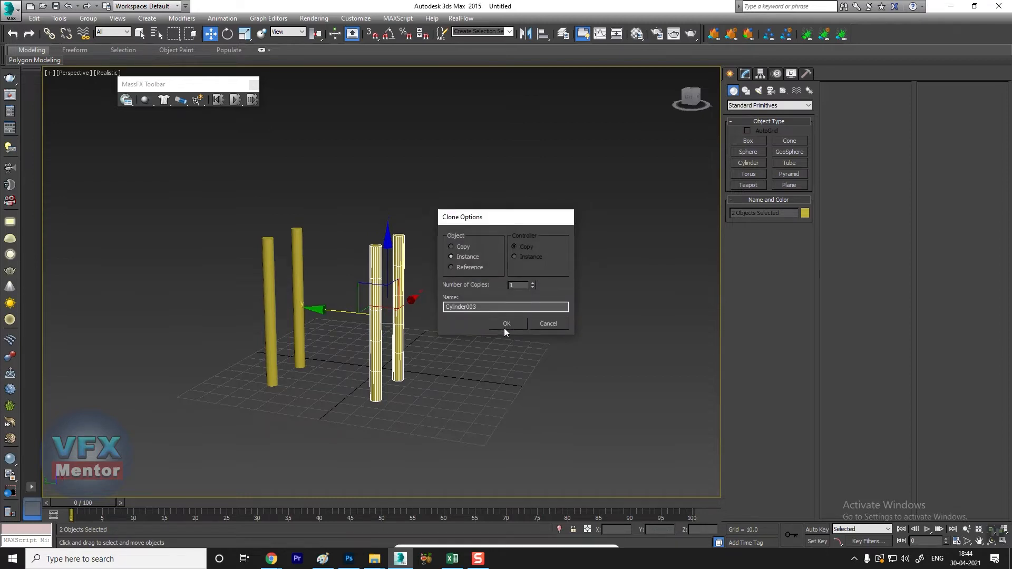
pyautogui.click(503, 323)
# Step: Create a thin box about 122 long and 94 wide around the four legs as the platform
pyautogui.keyDown('alt'); pyautogui.moveTo(504, 325); pyautogui.dragTo(456, 373, button='middle'); pyautogui.keyUp('alt')
pyautogui.click(748, 140)
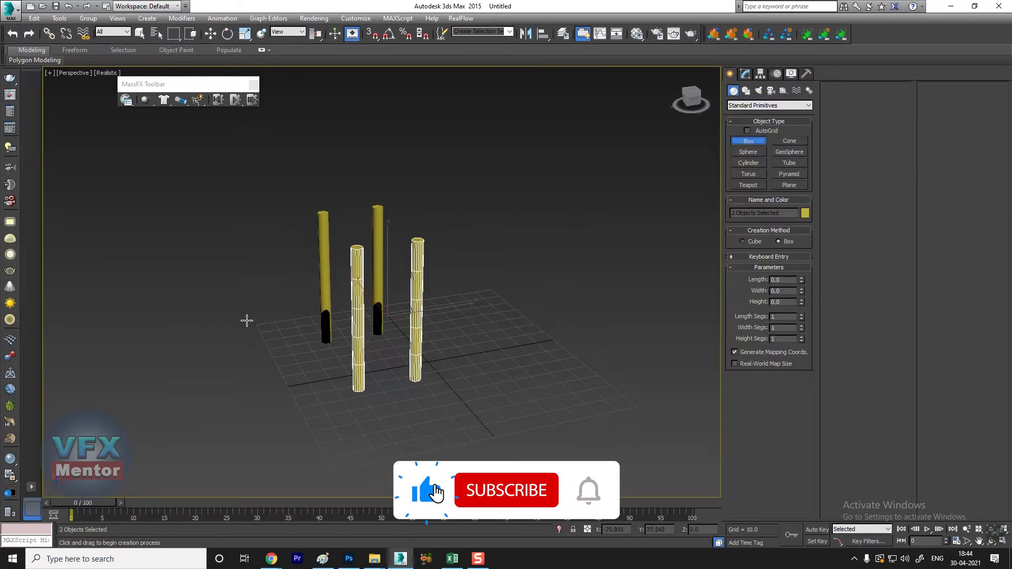
pyautogui.moveTo(255, 323); pyautogui.dragTo(521, 403)
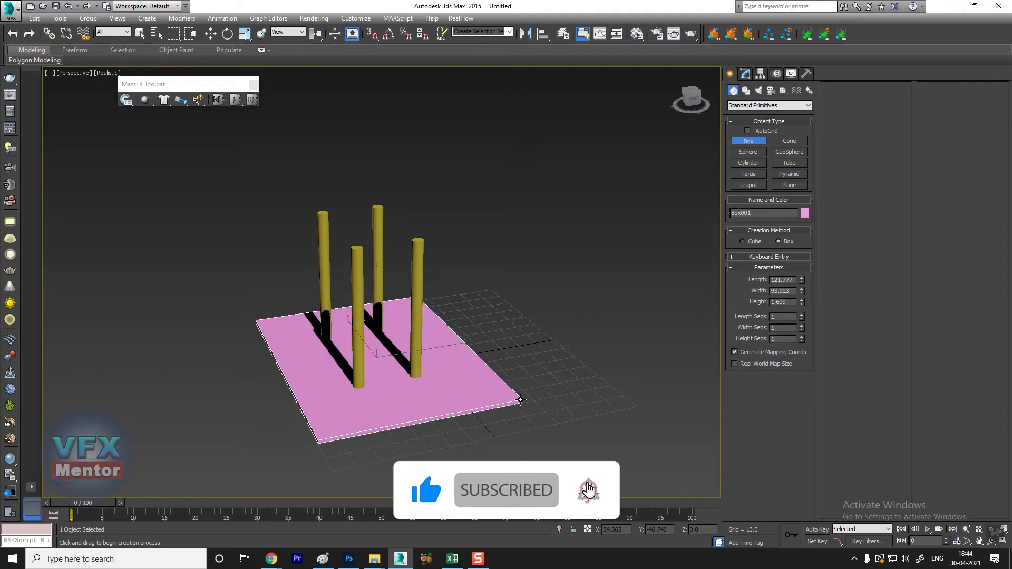
pyautogui.click(521, 400)
pyautogui.press('w')
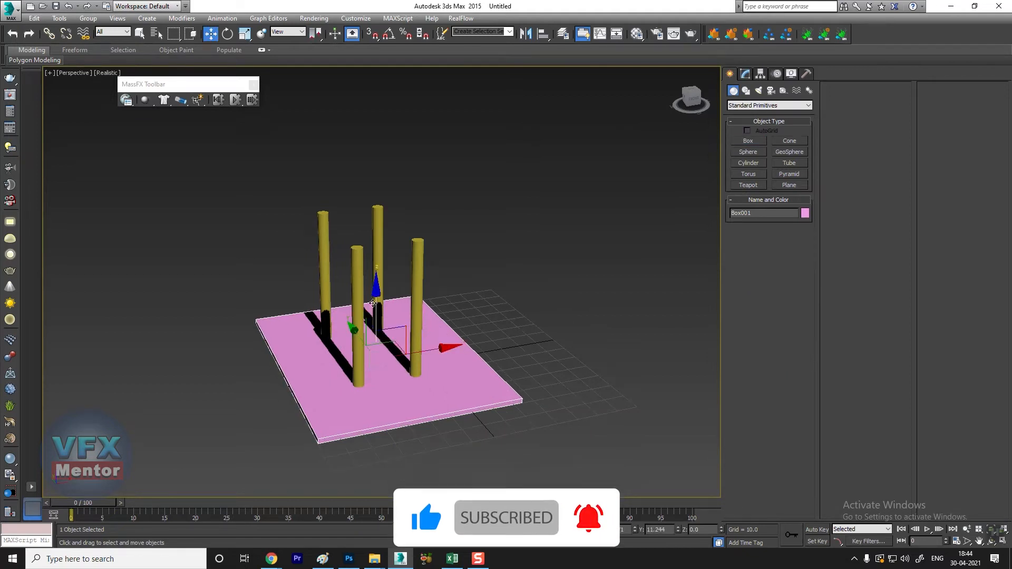
# Step: Raise the platform box to a height of about 68.7 so it rests on top of the four legs
pyautogui.moveTo(414, 351); pyautogui.dragTo(404, 154)
pyautogui.moveTo(404, 265)
pyautogui.keyDown('alt'); pyautogui.mouseDown(button='middle')
pyautogui.moveTo(407, 223)
pyautogui.moveTo(409, 249)
pyautogui.mouseUp(button='middle'); pyautogui.keyUp('alt')
pyautogui.moveTo(376, 154); pyautogui.dragTo(378, 156)
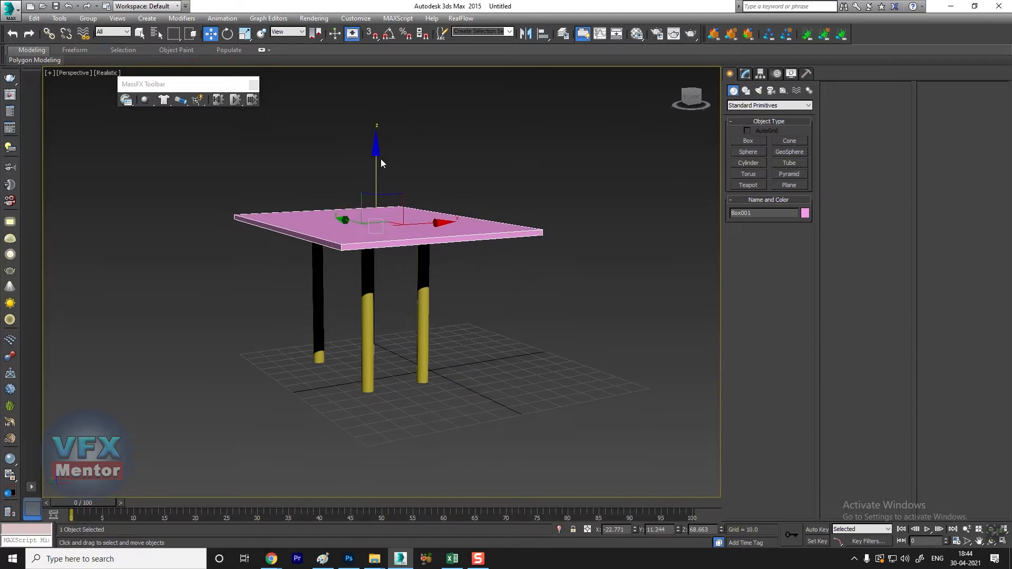
# Step: Create an upright box beside the platform as the back wall, about 2.3 long, 54.7 wide and 82.9 high
pyautogui.keyDown('alt'); pyautogui.moveTo(350, 163); pyautogui.dragTo(349, 312, button='middle'); pyautogui.keyUp('alt')
pyautogui.moveTo(622, 217); pyautogui.dragTo(615, 234, button='middle')
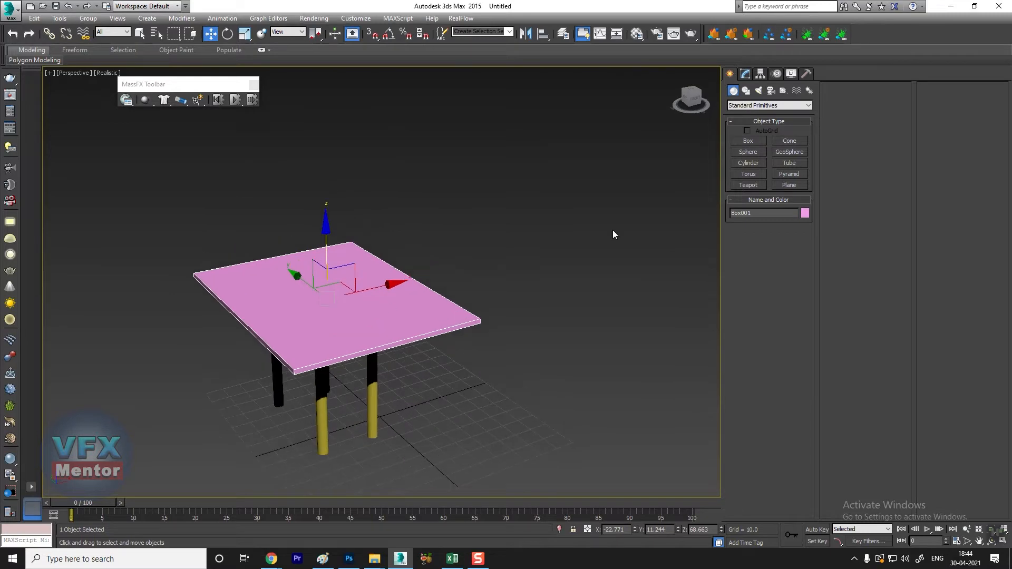
pyautogui.click(749, 141)
pyautogui.keyDown('alt'); pyautogui.moveTo(549, 242); pyautogui.dragTo(346, 377, button='middle'); pyautogui.keyUp('alt')
pyautogui.moveTo(344, 365); pyautogui.dragTo(481, 357)
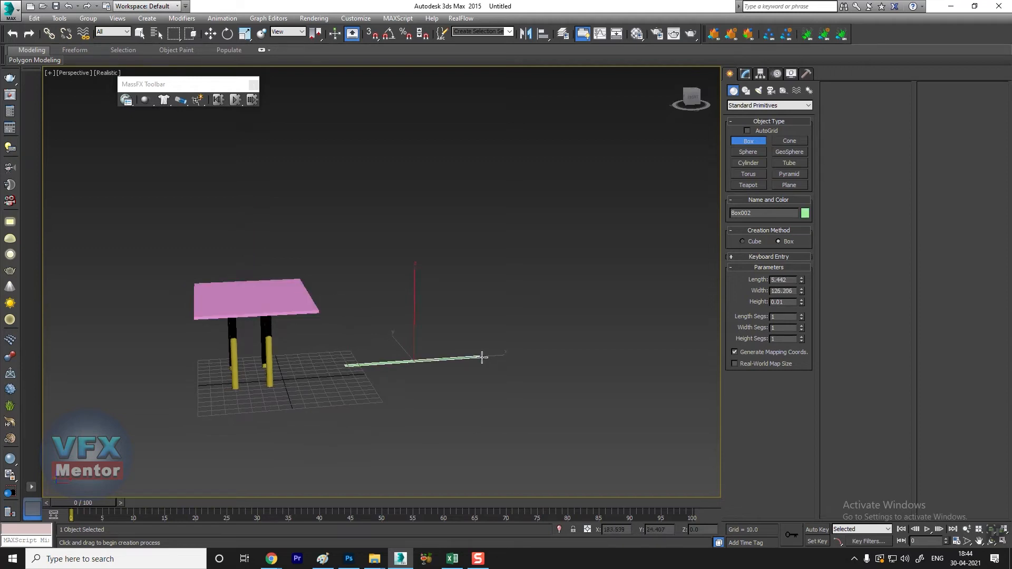
pyautogui.click(481, 264)
pyautogui.keyDown('alt'); pyautogui.moveTo(477, 267); pyautogui.dragTo(475, 377, button='middle'); pyautogui.keyUp('alt')
pyautogui.moveTo(801, 282)
pyautogui.mouseDown()
pyautogui.moveTo(801, 293)
pyautogui.moveTo(800, 267)
pyautogui.mouseUp()
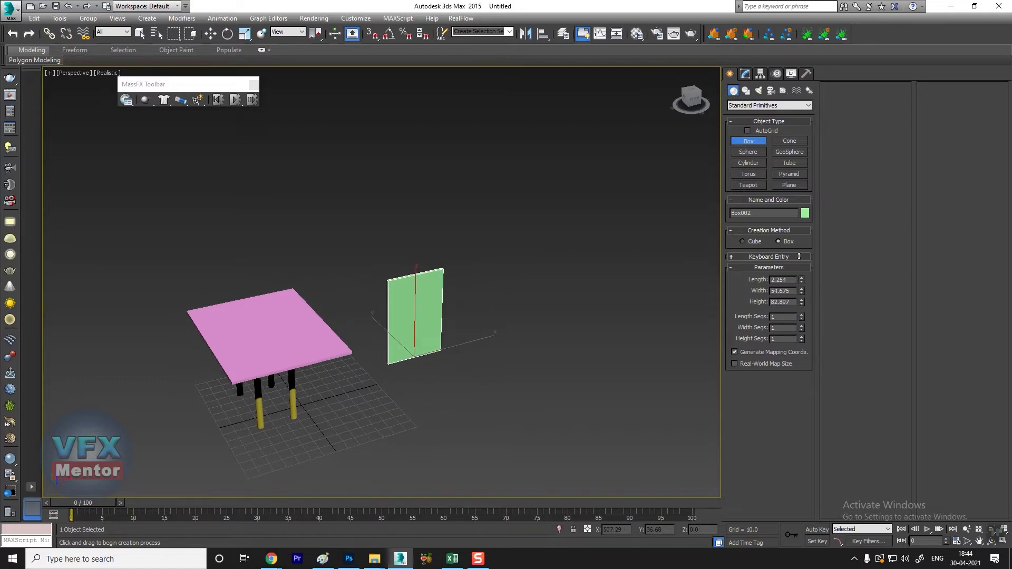
# Step: Create two parallel upright boxes as side walls at the back wall's ends, the second about 80 long, 4.7 wide and 82.6 high
pyautogui.keyDown('alt'); pyautogui.moveTo(475, 363); pyautogui.dragTo(440, 355, button='middle'); pyautogui.keyUp('alt')
pyautogui.moveTo(439, 356); pyautogui.dragTo(433, 415)
pyautogui.click(433, 325)
pyautogui.keyDown('alt'); pyautogui.moveTo(384, 362); pyautogui.dragTo(391, 368, button='middle'); pyautogui.keyUp('alt')
pyautogui.moveTo(369, 368); pyautogui.dragTo(398, 424)
pyautogui.click(401, 334)
# Step: Create an upright box across the open ends of the side walls as the front wall
pyautogui.keyDown('alt'); pyautogui.moveTo(393, 362); pyautogui.dragTo(444, 375, button='middle'); pyautogui.keyUp('alt')
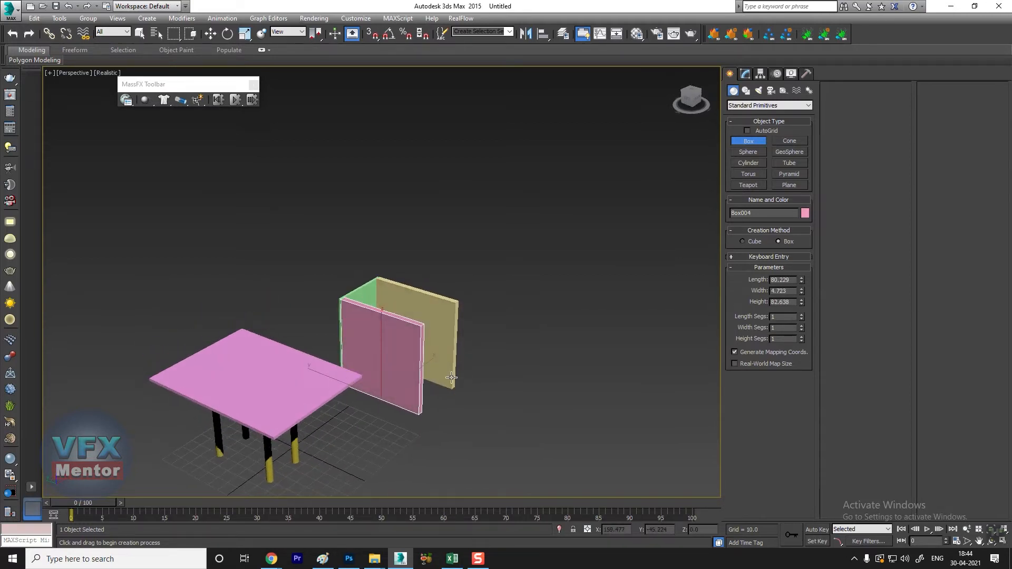
pyautogui.moveTo(456, 386); pyautogui.dragTo(422, 415)
pyautogui.keyDown('alt'); pyautogui.moveTo(446, 356); pyautogui.dragTo(382, 374, button='middle'); pyautogui.keyUp('alt')
# Step: Create a flat box about 94 long and 42 wide between the platform and the walls as a roof panel
pyautogui.scroll(3, 418, 350)
pyautogui.moveTo(316, 431); pyautogui.dragTo(314, 390, button='middle')
pyautogui.moveTo(264, 373); pyautogui.dragTo(342, 442)
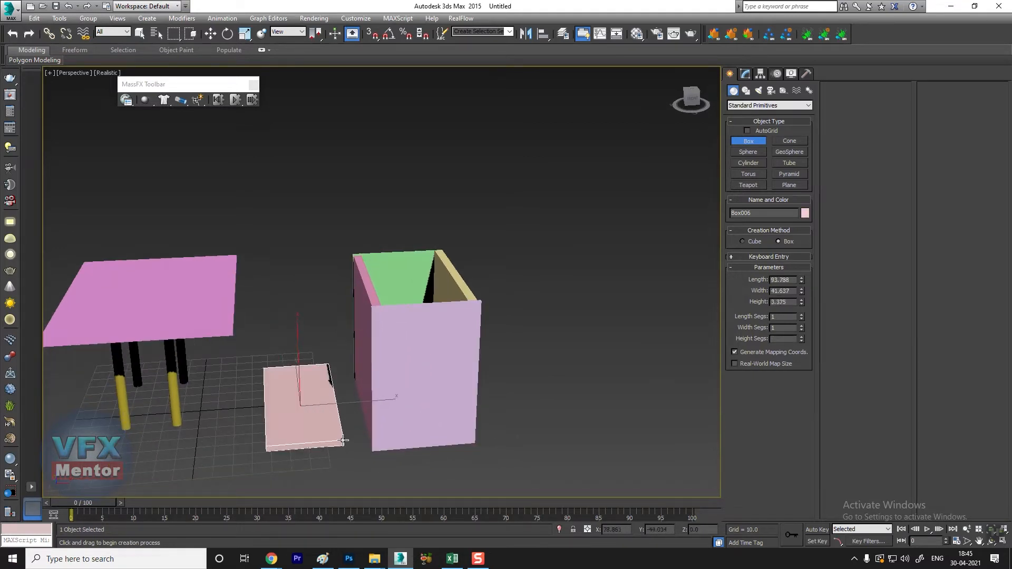
pyautogui.click(343, 440)
# Step: Turn on angle snap for rotation and set the snap angle to 45 degrees
pyautogui.press('e')
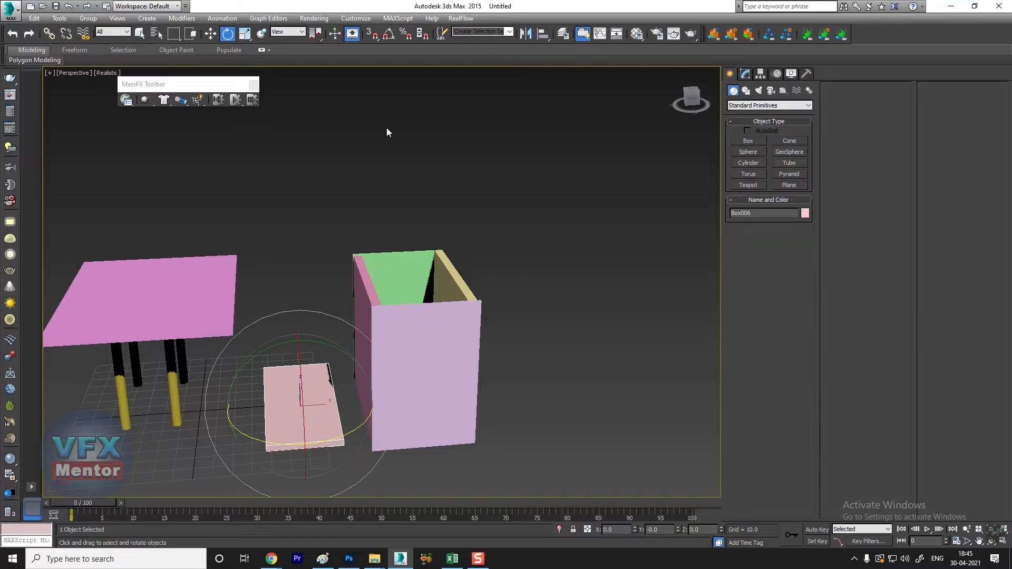
pyautogui.rightClick(389, 36)
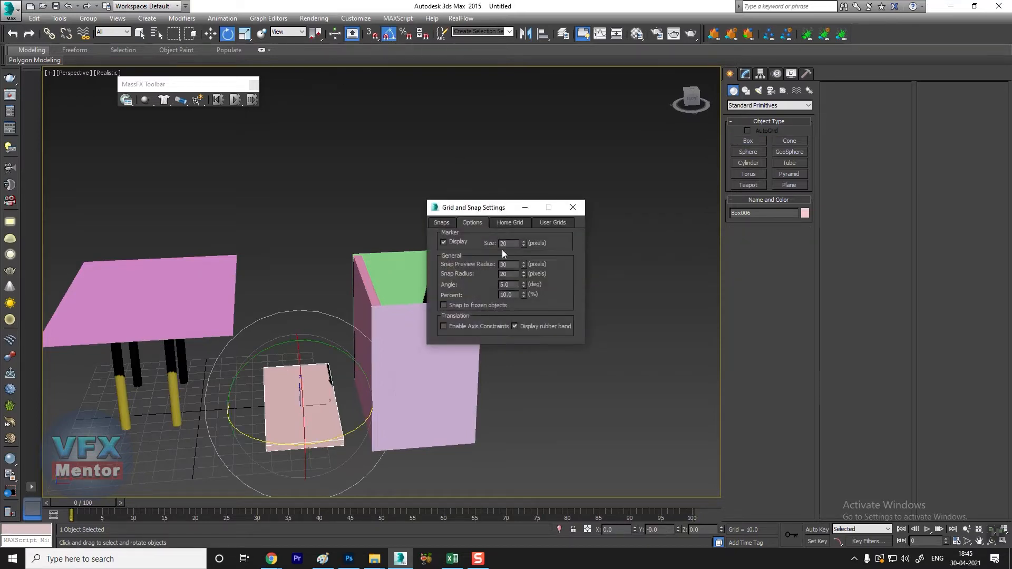
pyautogui.write('45')
pyautogui.press('Return')
pyautogui.click(577, 213)
# Step: Tilt the roof panel 45 degrees about Y, clone an instance rotated by 90 degrees, and move the clone sideways to form a gable
pyautogui.moveTo(275, 347); pyautogui.dragTo(339, 350)
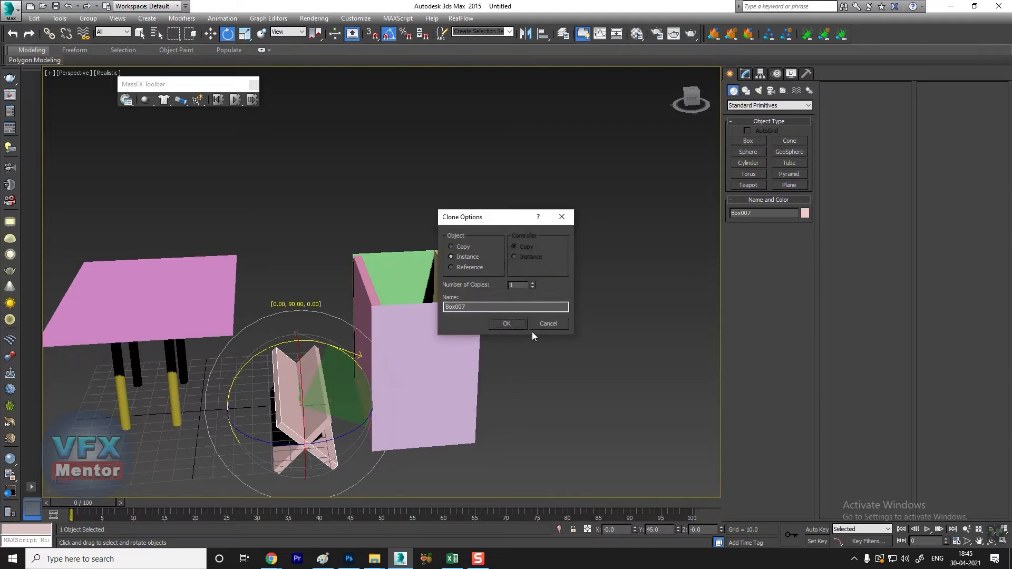
pyautogui.click(506, 323)
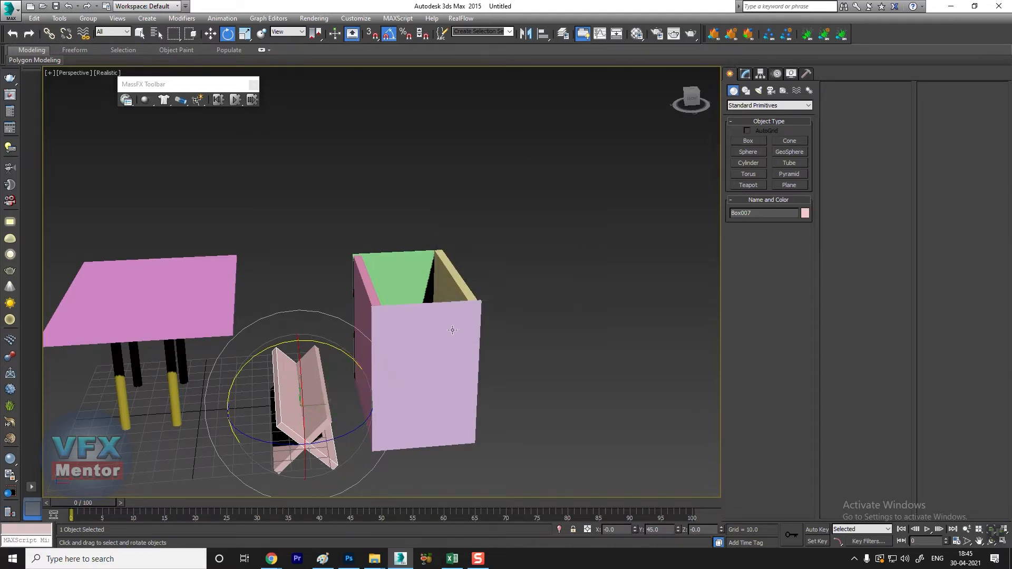
pyautogui.press('w')
pyautogui.moveTo(359, 403); pyautogui.dragTo(403, 402)
# Step: Select both roof panels and move them up and along X until they sit centred on top of the walls
pyautogui.keyDown('alt'); pyautogui.moveTo(334, 435); pyautogui.dragTo(347, 427, button='middle'); pyautogui.keyUp('alt')
pyautogui.keyDown('ctrl'); pyautogui.click(313, 431); pyautogui.keyUp('ctrl')
pyautogui.moveTo(321, 342); pyautogui.dragTo(332, 194)
pyautogui.moveTo(392, 260); pyautogui.dragTo(484, 257)
pyautogui.keyDown('alt'); pyautogui.moveTo(493, 315); pyautogui.dragTo(476, 274, button='middle'); pyautogui.keyUp('alt')
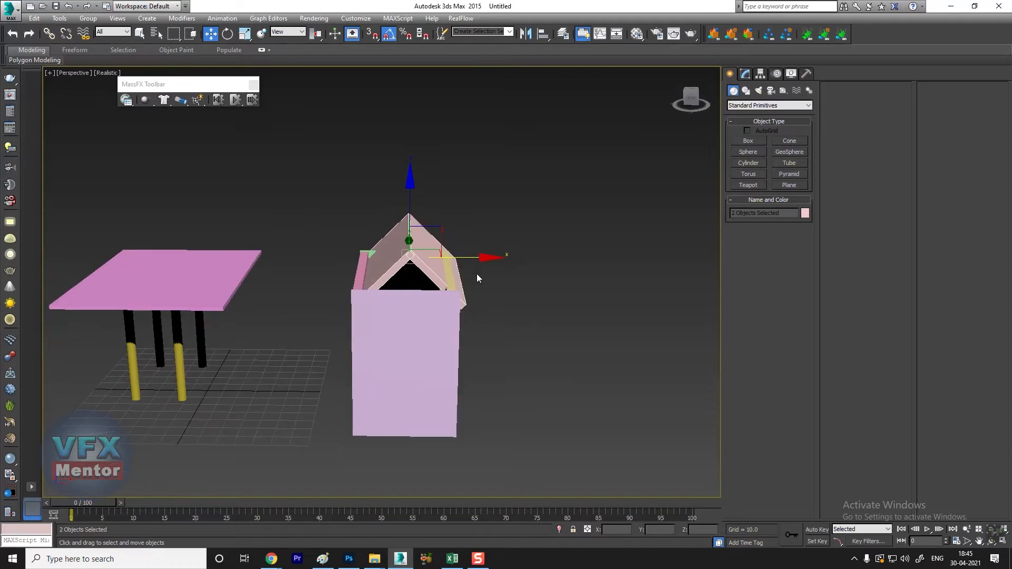
pyautogui.moveTo(406, 186); pyautogui.dragTo(403, 165)
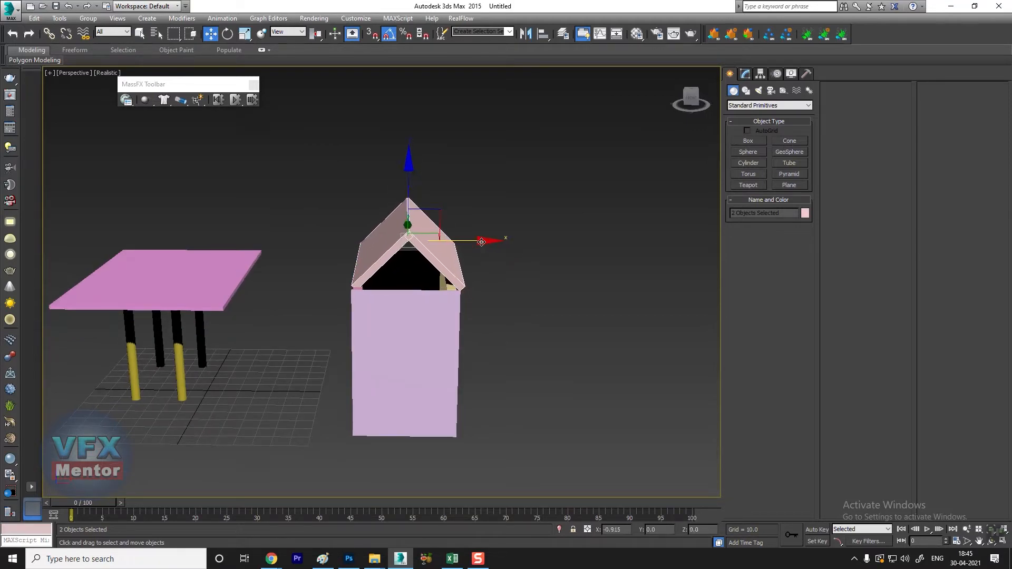
# Step: Select the four walls and two roof panels and move them onto the platform above the legs
pyautogui.keyDown('alt'); pyautogui.moveTo(486, 245); pyautogui.dragTo(504, 292, button='middle'); pyautogui.keyUp('alt')
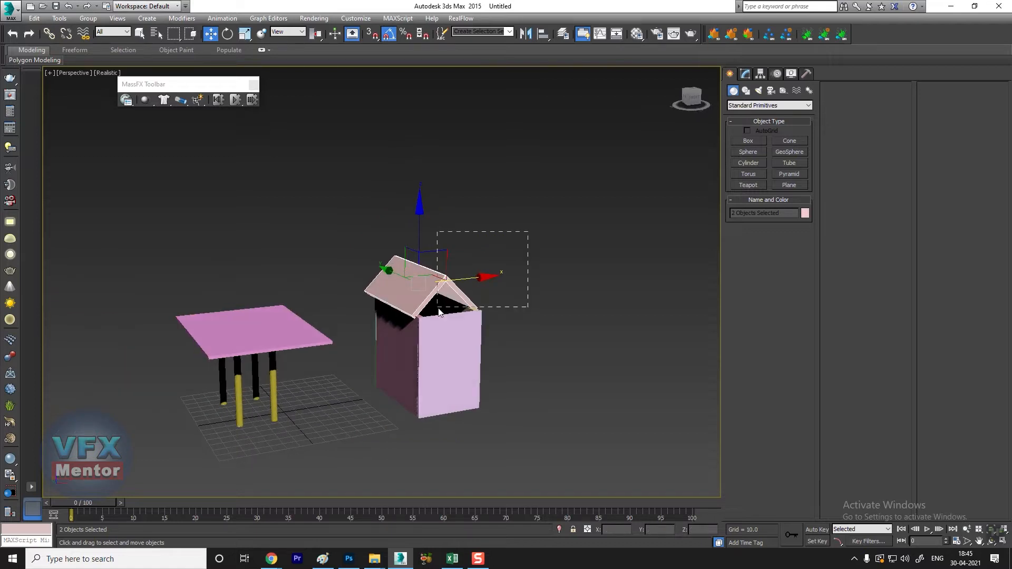
pyautogui.moveTo(373, 434); pyautogui.dragTo(373, 435)
pyautogui.moveTo(424, 265); pyautogui.dragTo(425, 155)
pyautogui.moveTo(493, 208); pyautogui.dragTo(327, 219)
pyautogui.moveTo(247, 143); pyautogui.dragTo(247, 181)
pyautogui.keyDown('alt'); pyautogui.moveTo(247, 181); pyautogui.dragTo(289, 298, button='middle'); pyautogui.keyUp('alt')
pyautogui.moveTo(179, 253); pyautogui.dragTo(157, 253)
pyautogui.keyDown('alt'); pyautogui.moveTo(248, 348); pyautogui.dragTo(232, 339, button='middle'); pyautogui.keyUp('alt')
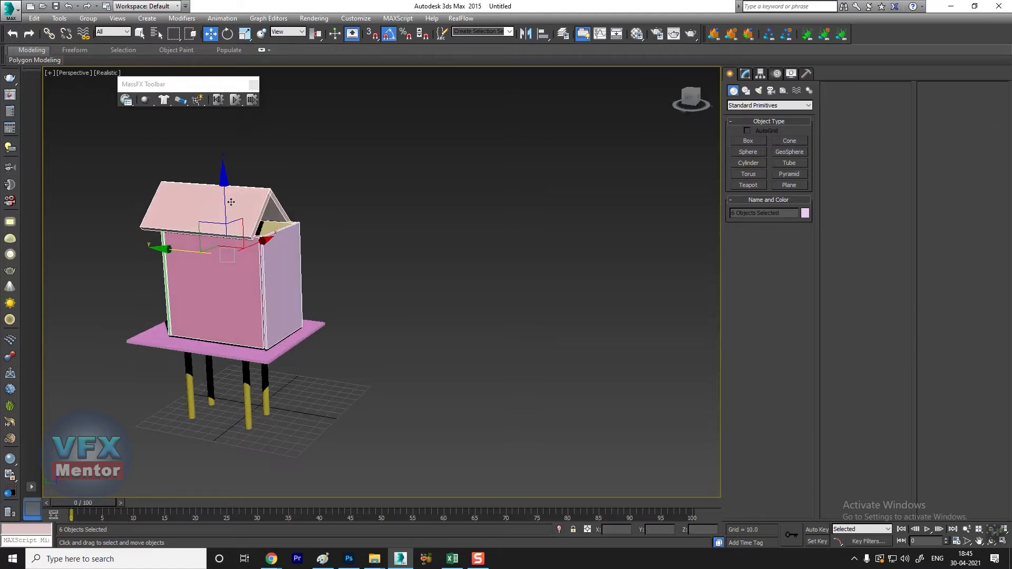
pyautogui.keyDown('alt'); pyautogui.moveTo(232, 271); pyautogui.dragTo(231, 284, button='middle'); pyautogui.keyUp('alt')
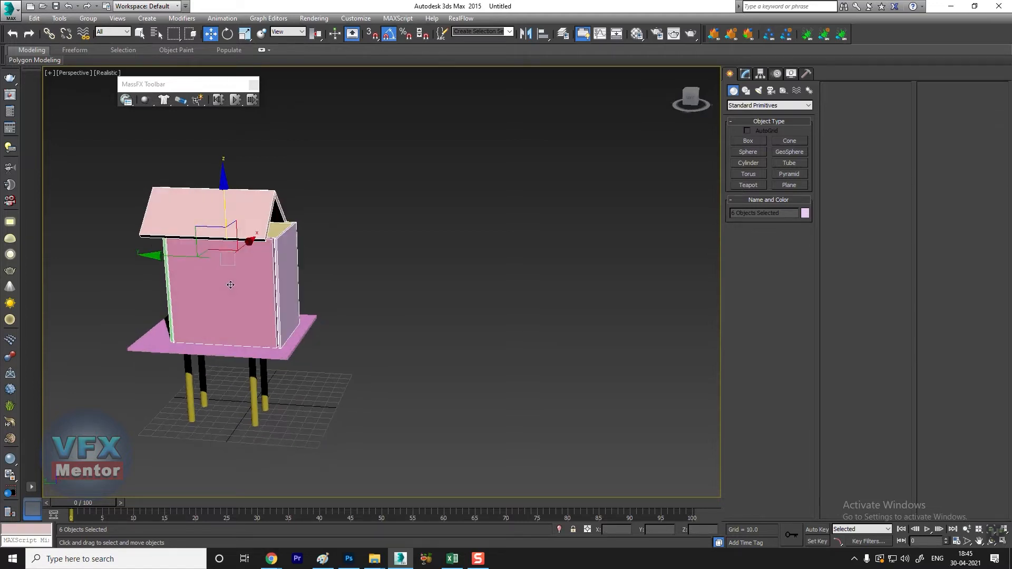
# Step: Shift the two roof panels slightly along Y toward the front wall
pyautogui.moveTo(267, 194); pyautogui.dragTo(267, 195)
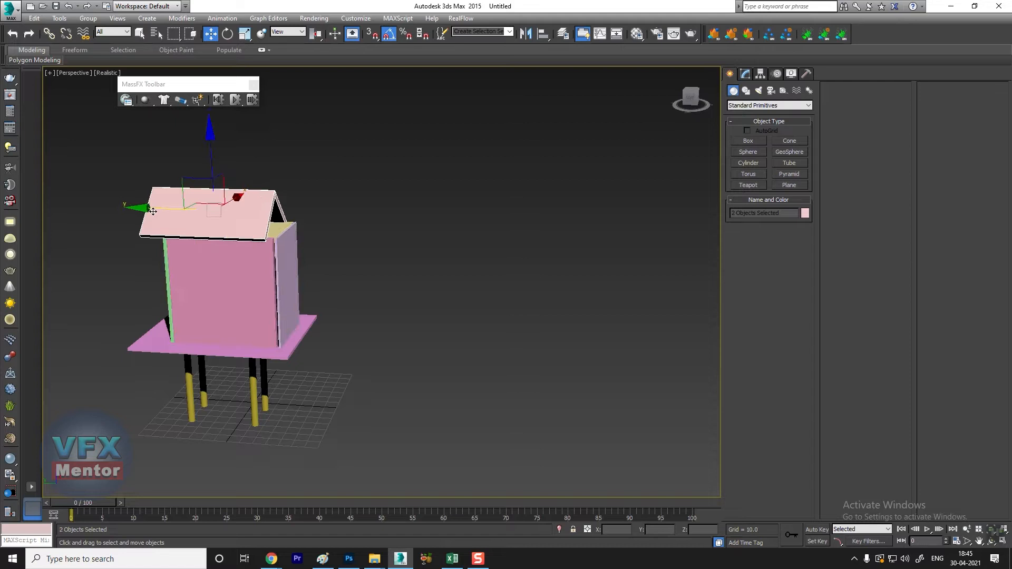
pyautogui.moveTo(153, 211); pyautogui.dragTo(167, 211)
pyautogui.scroll(-3, 347, 340)
pyautogui.keyDown('alt'); pyautogui.moveTo(347, 340); pyautogui.dragTo(324, 370, button='middle'); pyautogui.keyUp('alt')
pyautogui.scroll(6, 299, 381)
pyautogui.scroll(-3, 320, 356)
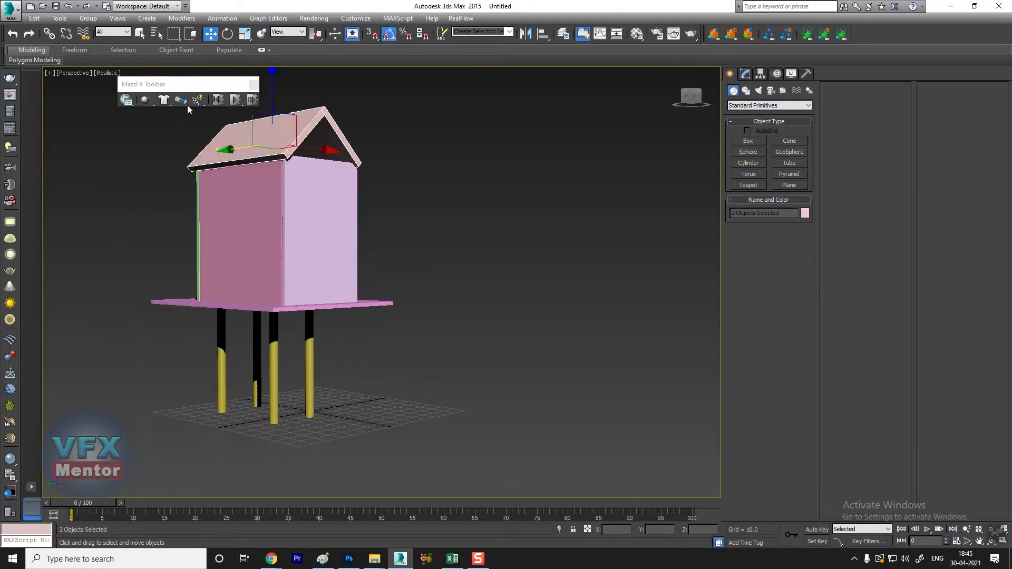
# Step: Switch the perspective viewport's shading from Realistic to Shaded
pyautogui.click(107, 73)
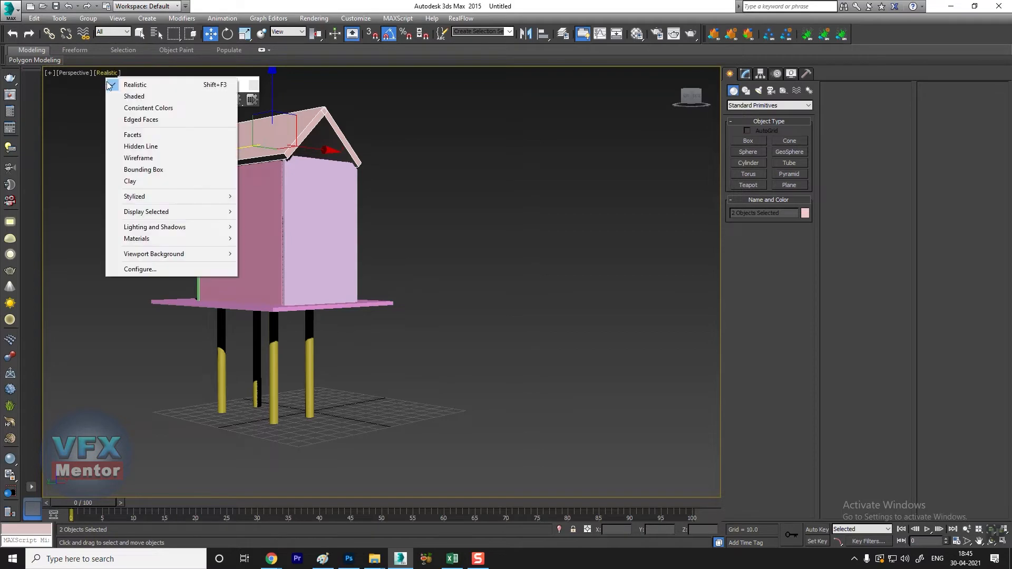
pyautogui.click(137, 97)
pyautogui.scroll(-3, 278, 268)
pyautogui.moveTo(278, 270)
pyautogui.keyDown('alt'); pyautogui.mouseDown(button='middle')
pyautogui.moveTo(299, 374)
pyautogui.moveTo(311, 348)
pyautogui.moveTo(336, 389)
pyautogui.moveTo(331, 380)
pyautogui.mouseUp(button='middle'); pyautogui.keyUp('alt')
pyautogui.scroll(4, 299, 374)
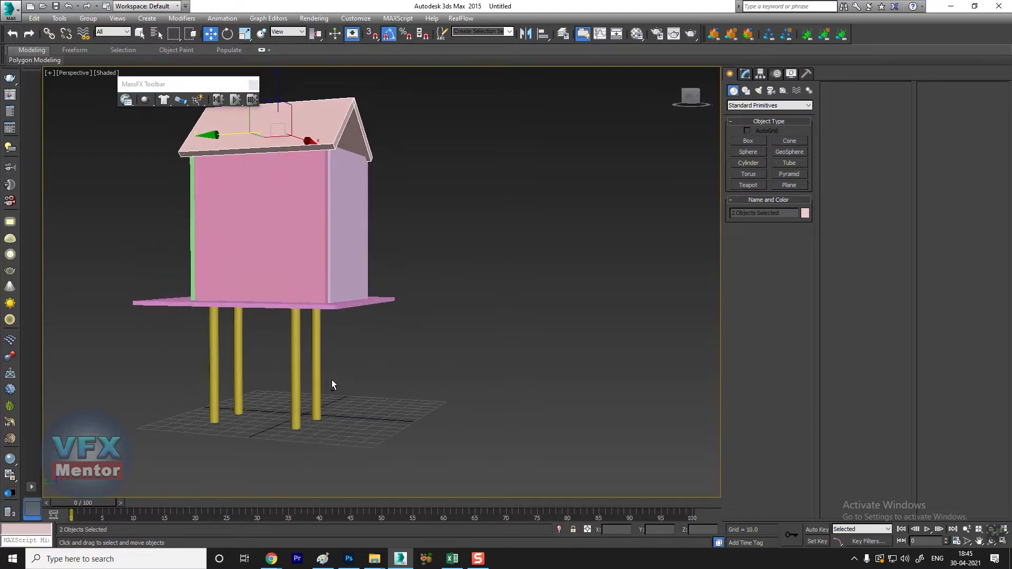
pyautogui.click(214, 381)
pyautogui.scroll(3, 255, 378)
pyautogui.scroll(-3, 255, 378)
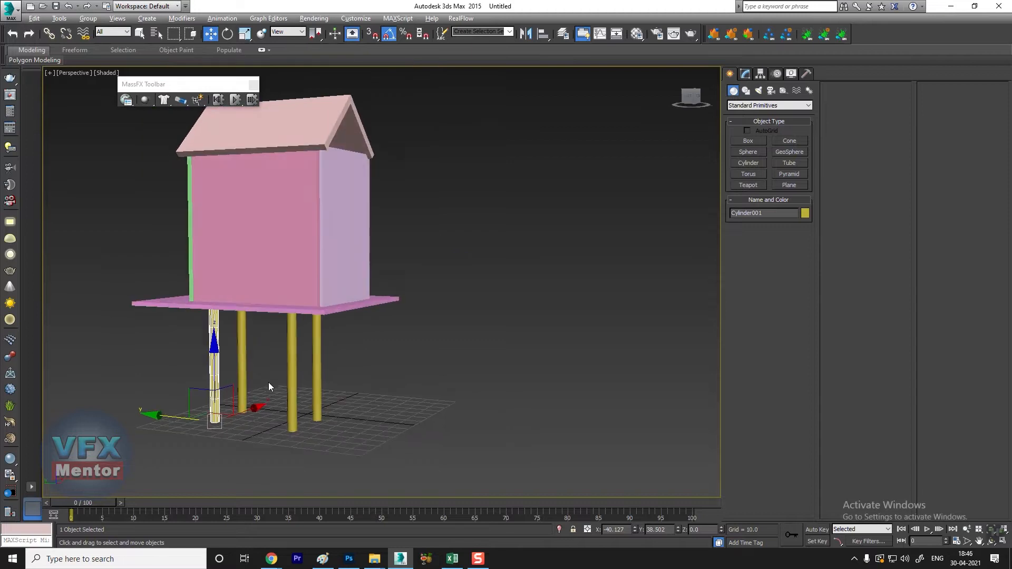
pyautogui.moveTo(267, 381); pyautogui.dragTo(261, 349, button='middle')
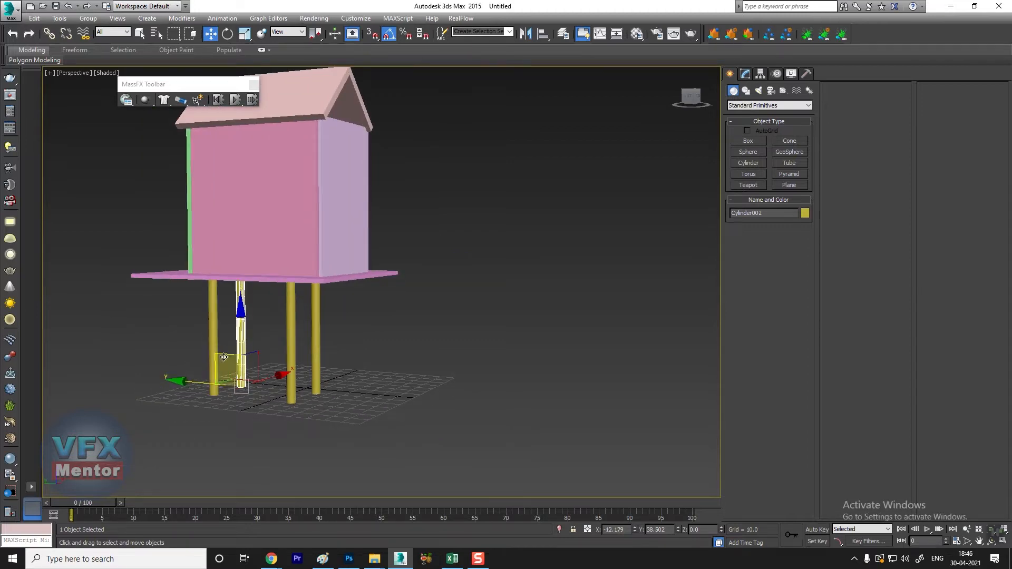
pyautogui.scroll(-2, 447, 252)
pyautogui.moveTo(417, 267); pyautogui.dragTo(420, 292, button='middle')
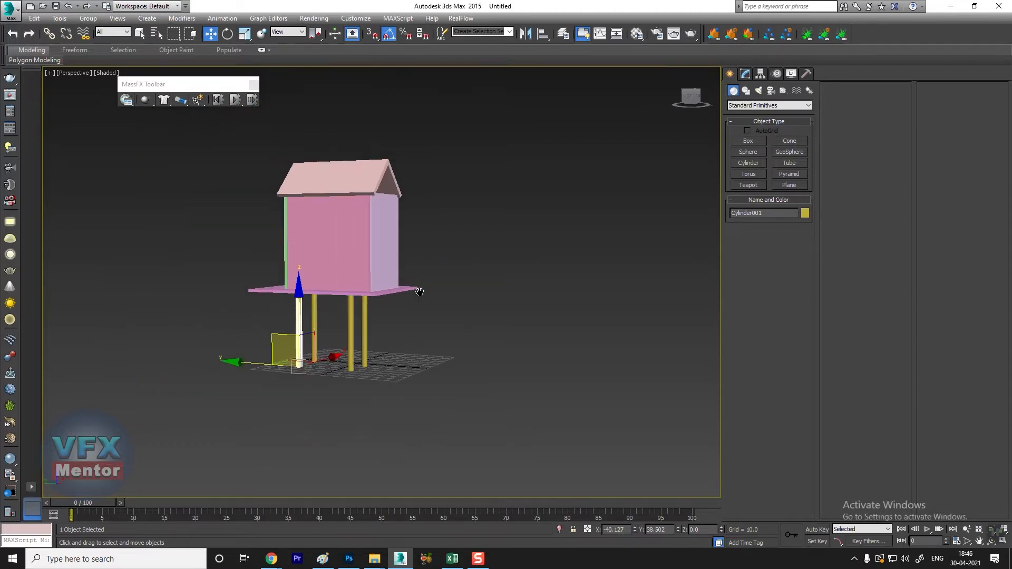
# Step: Select all the legs, platform, walls and roof panels and make them MassFX rigid bodies
pyautogui.moveTo(173, 373); pyautogui.dragTo(170, 382)
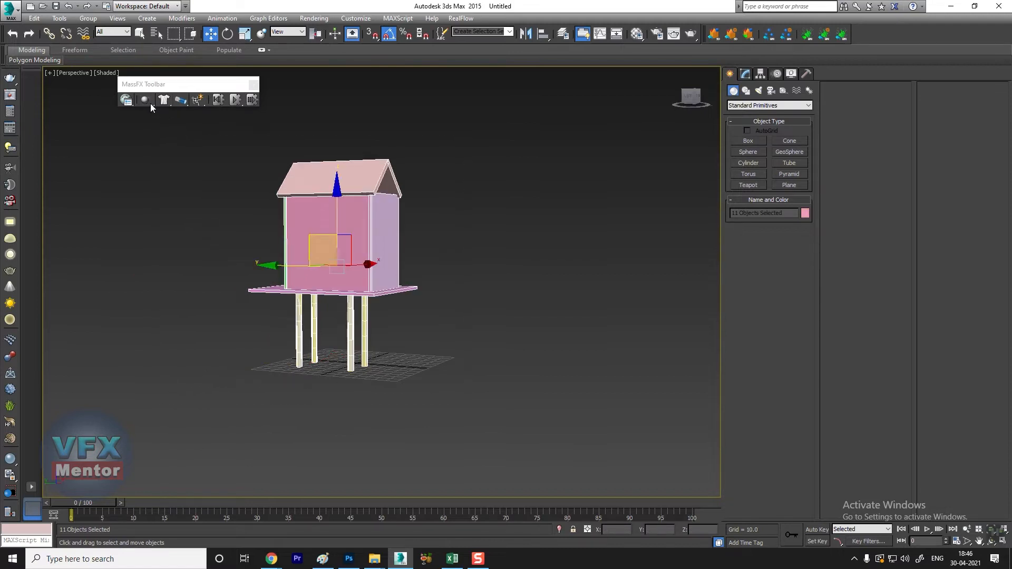
pyautogui.moveTo(145, 100); pyautogui.dragTo(220, 118)
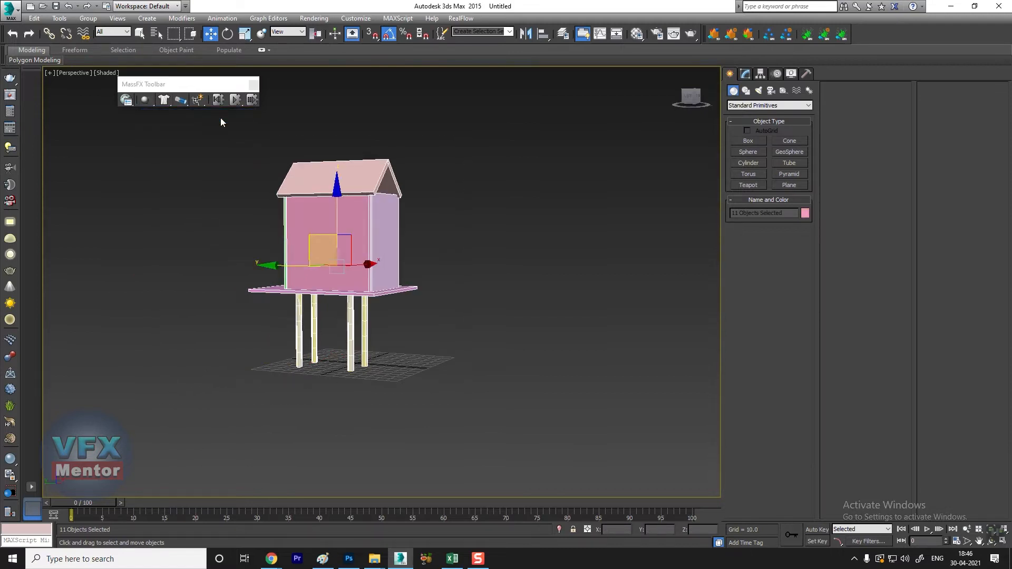
pyautogui.scroll(3, 376, 264)
pyautogui.keyDown('alt'); pyautogui.moveTo(378, 286); pyautogui.dragTo(427, 311, button='middle'); pyautogui.keyUp('alt')
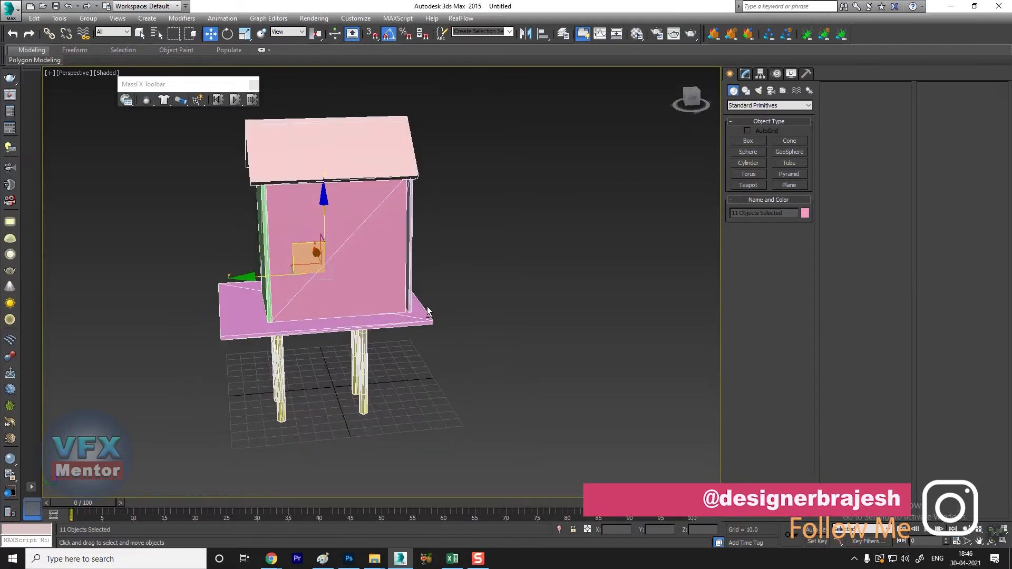
pyautogui.click(417, 278)
pyautogui.keyDown('alt'); pyautogui.moveTo(475, 169); pyautogui.dragTo(452, 266, button='middle'); pyautogui.keyUp('alt')
pyautogui.moveTo(457, 125); pyautogui.dragTo(255, 222)
pyautogui.scroll(-3, 385, 357)
pyautogui.scroll(3, 337, 363)
pyautogui.keyDown('alt'); pyautogui.moveTo(385, 358); pyautogui.dragTo(334, 381, button='middle'); pyautogui.keyUp('alt')
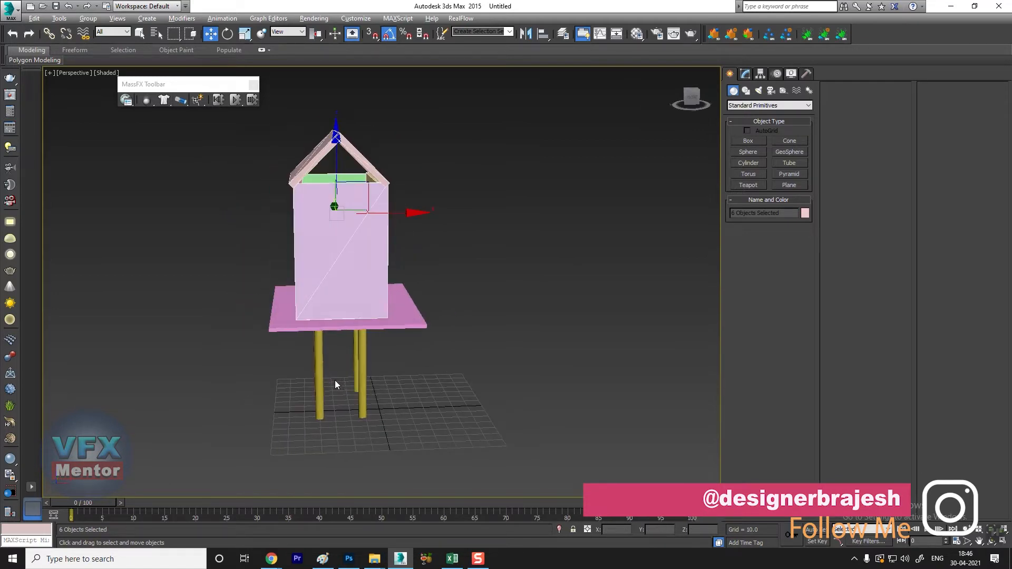
# Step: Create a sphere with a radius of about 29.8 on the ground in front of the stilt house
pyautogui.keyDown('alt'); pyautogui.moveTo(386, 340); pyautogui.dragTo(337, 399, button='middle'); pyautogui.keyUp('alt')
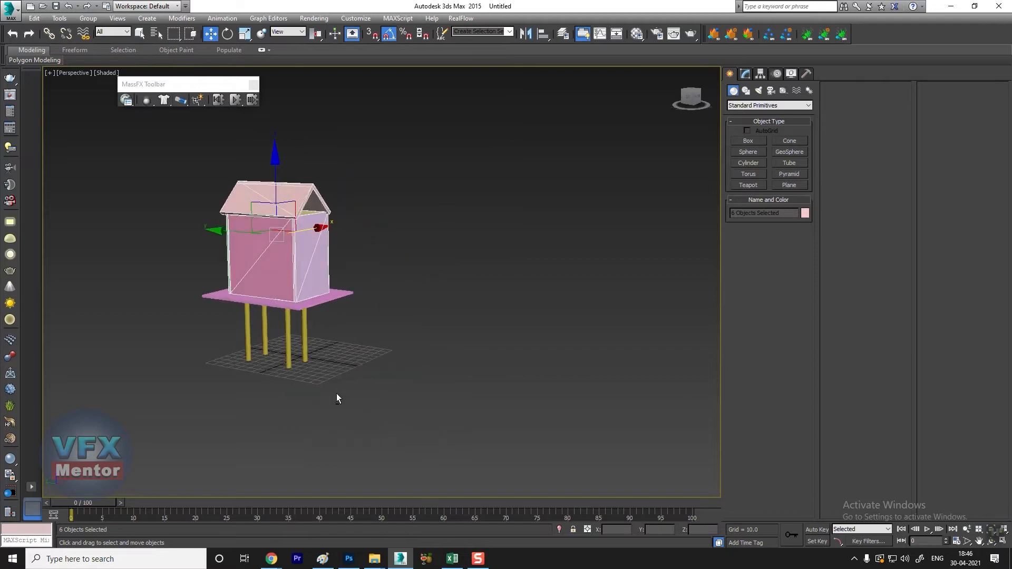
pyautogui.click(750, 152)
pyautogui.moveTo(424, 406); pyautogui.dragTo(435, 396)
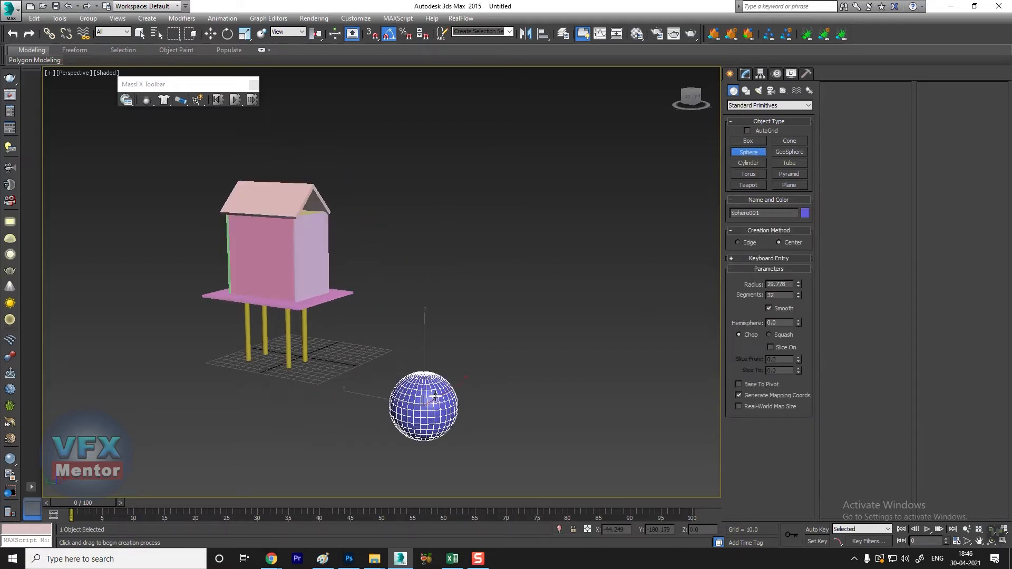
# Step: Move the sphere along the ground, away from the stilt house, to about X -107, Y -184
pyautogui.press('w')
pyautogui.keyDown('alt'); pyautogui.moveTo(444, 444); pyautogui.dragTo(411, 432, button='middle'); pyautogui.keyUp('alt')
pyautogui.moveTo(479, 407)
pyautogui.mouseDown()
pyautogui.moveTo(529, 395)
pyautogui.moveTo(480, 400)
pyautogui.mouseUp()
pyautogui.keyDown('alt'); pyautogui.moveTo(397, 449); pyautogui.dragTo(317, 414, button='middle'); pyautogui.keyUp('alt')
pyautogui.hotkey('alt', 'w')
pyautogui.moveTo(247, 194); pyautogui.dragTo(240, 198, button='middle')
pyautogui.moveTo(255, 232); pyautogui.dragTo(242, 232)
# Step: With Auto Key on, key the sphere's position at frame 20 and move it beneath the house to about X 12, Y 15 at frame 46
pyautogui.moveTo(127, 506); pyautogui.dragTo(192, 505)
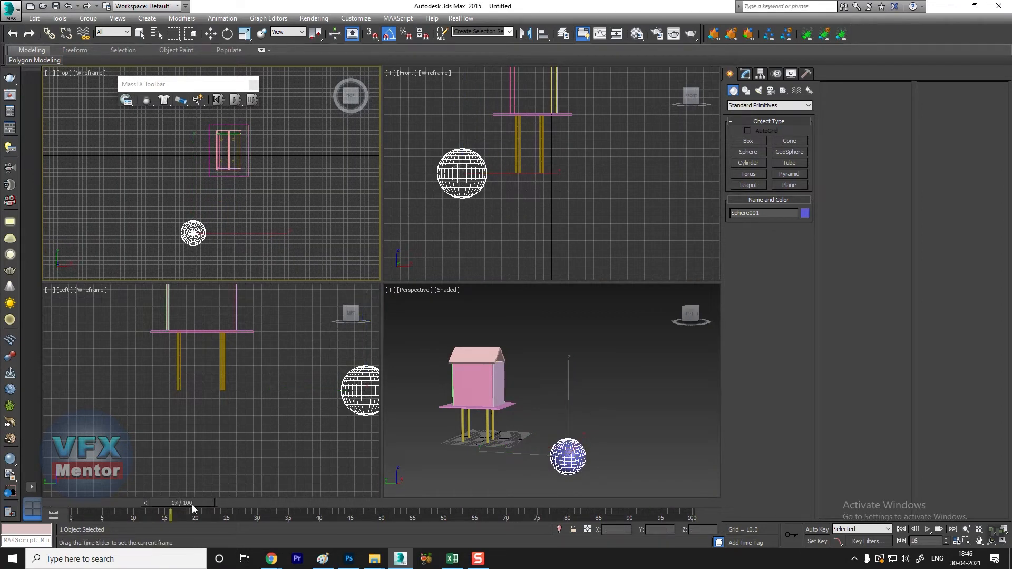
pyautogui.click(810, 530)
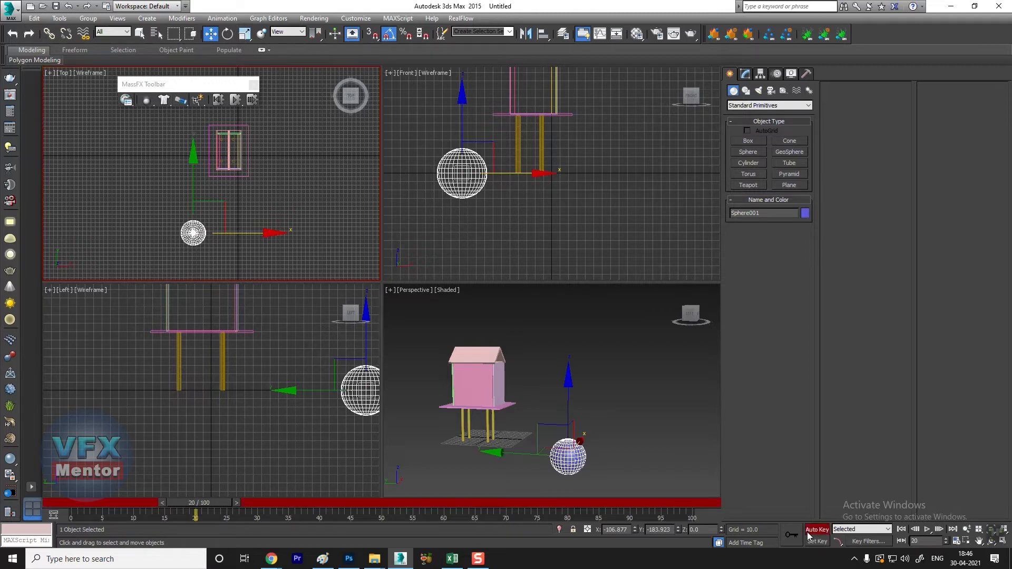
pyautogui.moveTo(217, 505); pyautogui.dragTo(365, 504)
pyautogui.moveTo(203, 192); pyautogui.dragTo(214, 103)
pyautogui.moveTo(272, 149); pyautogui.dragTo(321, 150)
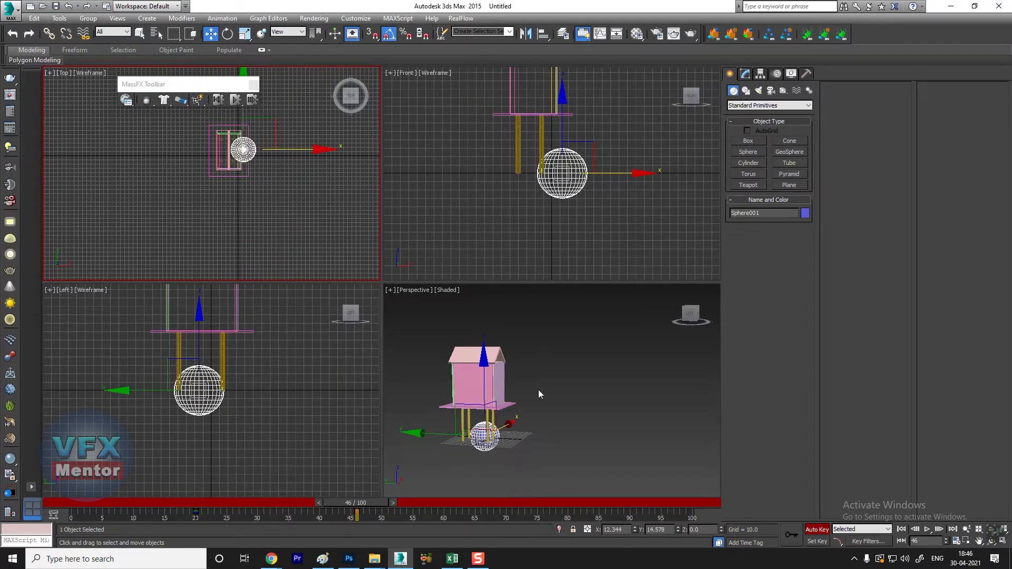
# Step: Raise the sphere to about Z 32 at frame 46, check it at frame 40, and turn off Auto Key
pyautogui.scroll(3, 527, 413)
pyautogui.keyDown('alt'); pyautogui.moveTo(524, 416); pyautogui.dragTo(496, 437, button='middle'); pyautogui.keyUp('alt')
pyautogui.moveTo(456, 386); pyautogui.dragTo(459, 350)
pyautogui.moveTo(358, 502); pyautogui.dragTo(328, 485)
pyautogui.press('w')
pyautogui.keyDown('alt'); pyautogui.moveTo(595, 413); pyautogui.dragTo(558, 400, button='middle'); pyautogui.keyUp('alt')
pyautogui.scroll(3, 460, 439)
pyautogui.keyDown('alt'); pyautogui.moveTo(448, 433); pyautogui.dragTo(475, 446, button='middle'); pyautogui.keyUp('alt')
pyautogui.scroll(-2, 474, 446)
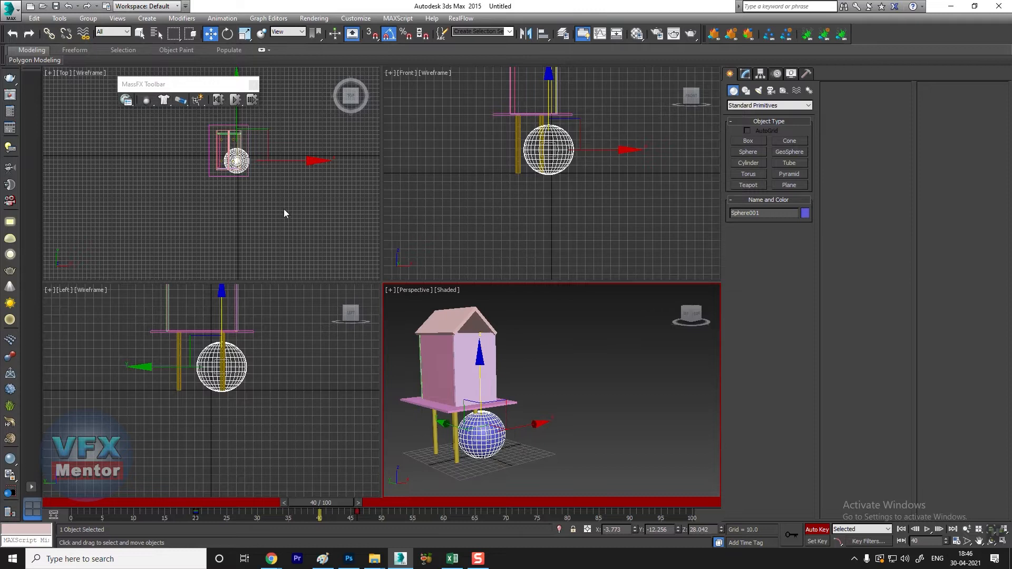
pyautogui.click(569, 378)
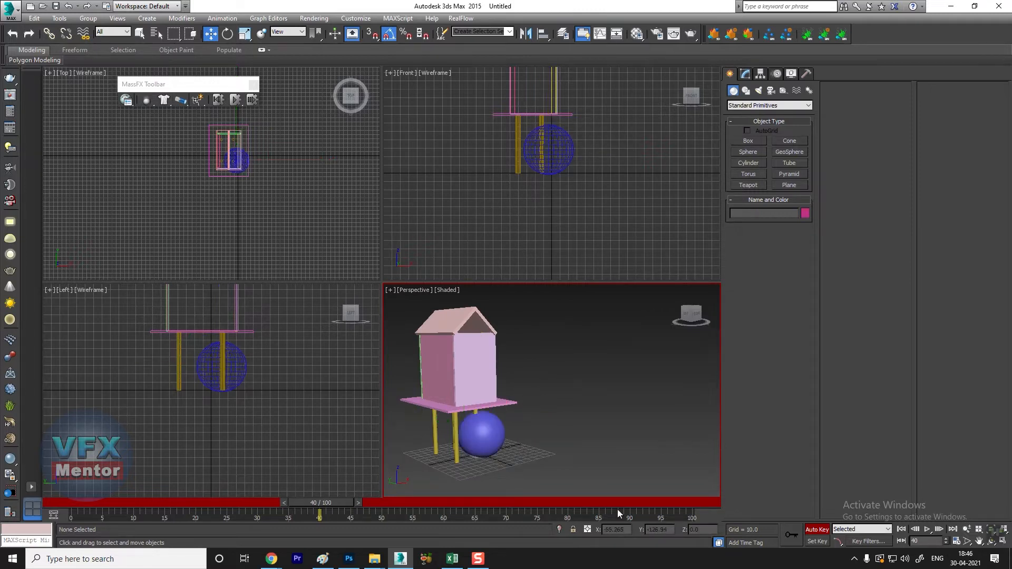
pyautogui.click(815, 529)
# Step: Scrub through the sphere's animation in the enlarged perspective view and return to frame 0
pyautogui.moveTo(320, 502); pyautogui.dragTo(485, 475)
pyautogui.press('w')
pyautogui.moveTo(602, 403)
pyautogui.keyDown('alt'); pyautogui.mouseDown(button='middle')
pyautogui.moveTo(519, 407)
pyautogui.moveTo(587, 406)
pyautogui.mouseUp(button='middle'); pyautogui.keyUp('alt')
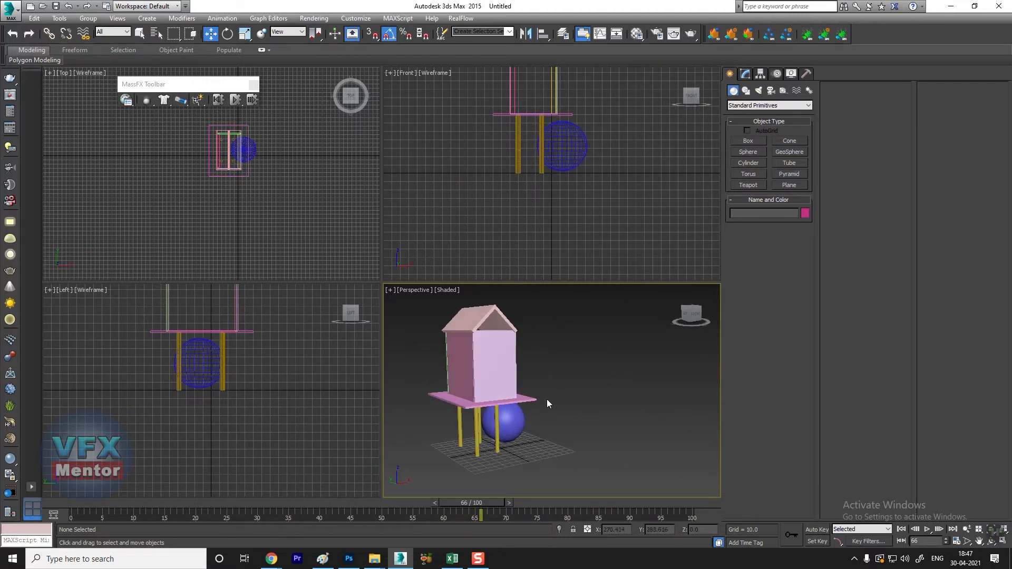
pyautogui.hotkey('alt', 'w')
pyautogui.moveTo(212, 358); pyautogui.dragTo(382, 406, button='middle')
pyautogui.moveTo(446, 505); pyautogui.dragTo(60, 501)
# Step: Make the sphere a Kinematic MassFX rigid body and set its physical shape type to Sphere
pyautogui.scroll(-5, 437, 316)
pyautogui.moveTo(564, 442); pyautogui.dragTo(441, 377, button='middle')
pyautogui.keyDown('alt'); pyautogui.moveTo(441, 377); pyautogui.dragTo(438, 392, button='middle'); pyautogui.keyUp('alt')
pyautogui.scroll(3, 322, 327)
pyautogui.moveTo(322, 327); pyautogui.dragTo(553, 432, button='middle')
pyautogui.click(553, 431)
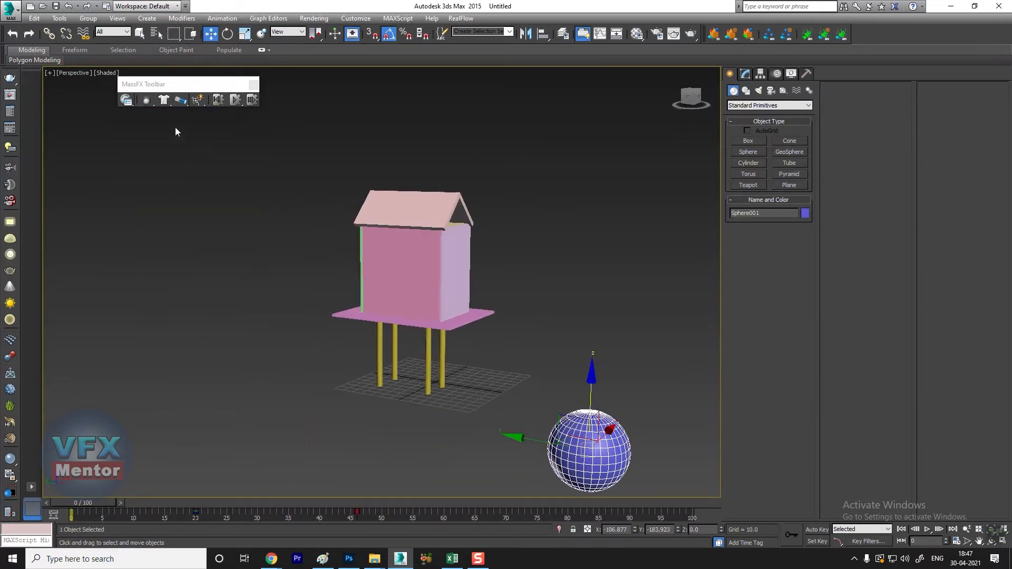
pyautogui.moveTo(147, 103); pyautogui.dragTo(205, 133)
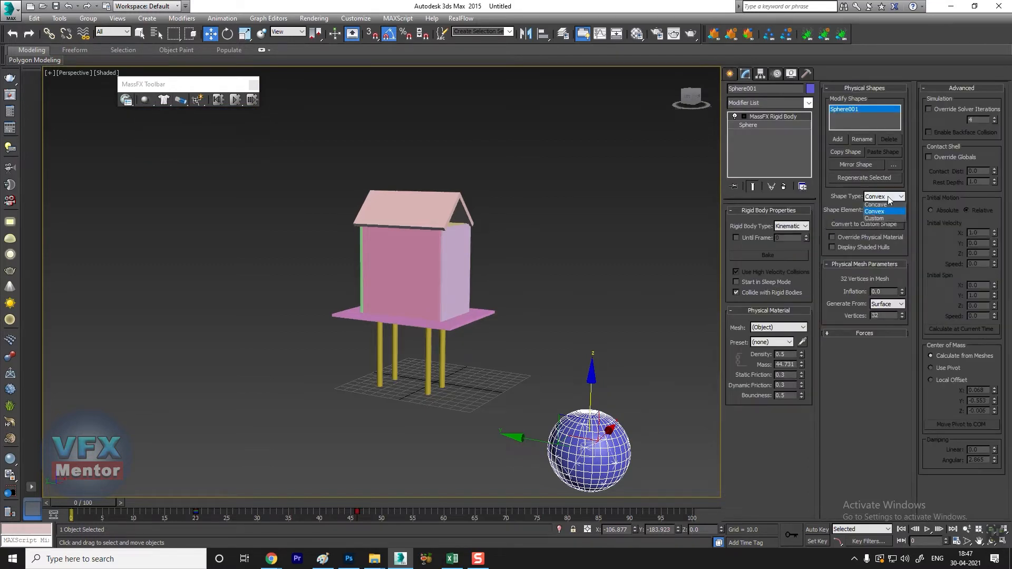
pyautogui.click(884, 207)
pyautogui.keyDown('alt'); pyautogui.moveTo(606, 319); pyautogui.dragTo(464, 324, button='middle'); pyautogui.keyUp('alt')
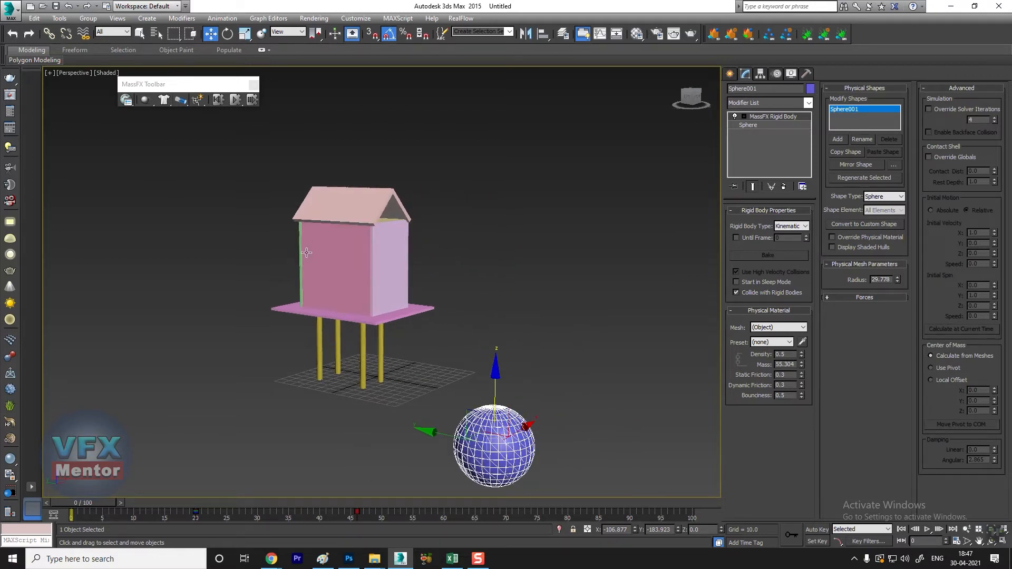
# Step: Run the MassFX simulation to check how the sphere hits the stilt house, and reset it
pyautogui.click(129, 104)
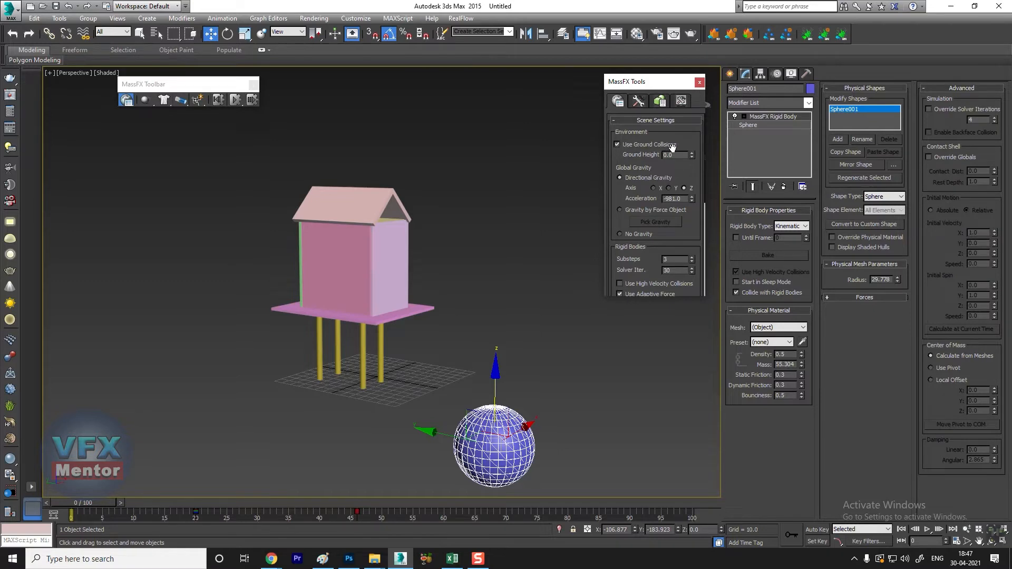
pyautogui.click(699, 82)
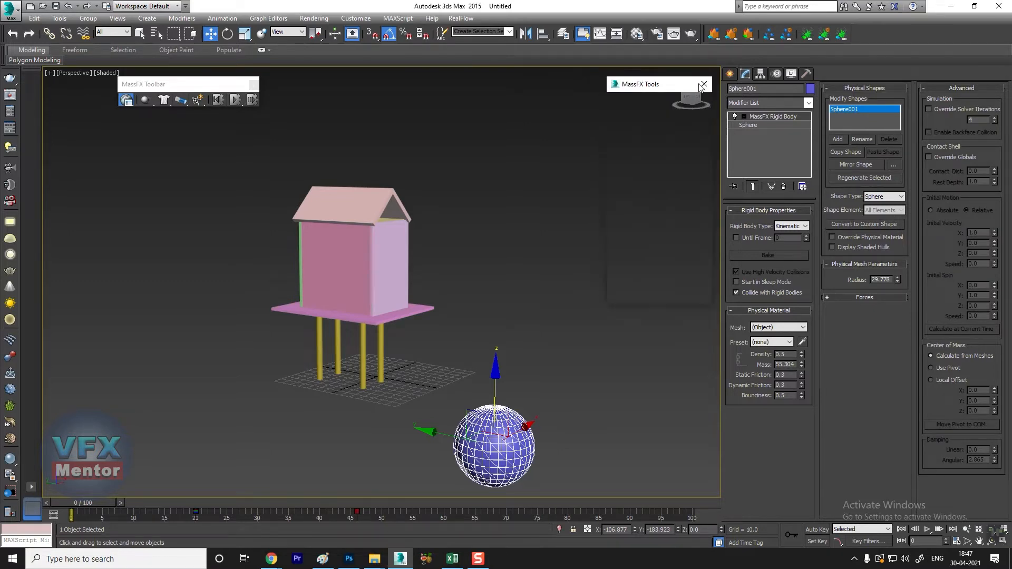
pyautogui.scroll(5, 546, 331)
pyautogui.keyDown('alt'); pyautogui.moveTo(434, 332); pyautogui.dragTo(424, 359, button='middle'); pyautogui.keyUp('alt')
pyautogui.click(237, 100)
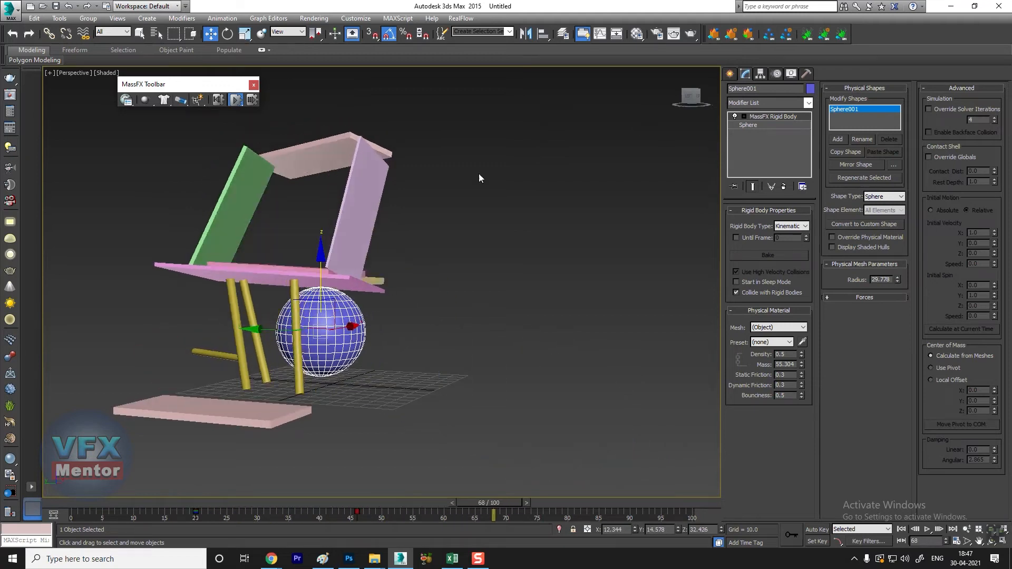
pyautogui.click(218, 100)
# Step: Select all the stilt house parts and enable Start in Sleep Mode for their rigid bodies
pyautogui.keyDown('alt'); pyautogui.moveTo(312, 295); pyautogui.dragTo(405, 301, button='middle'); pyautogui.keyUp('alt')
pyautogui.scroll(-5, 358, 296)
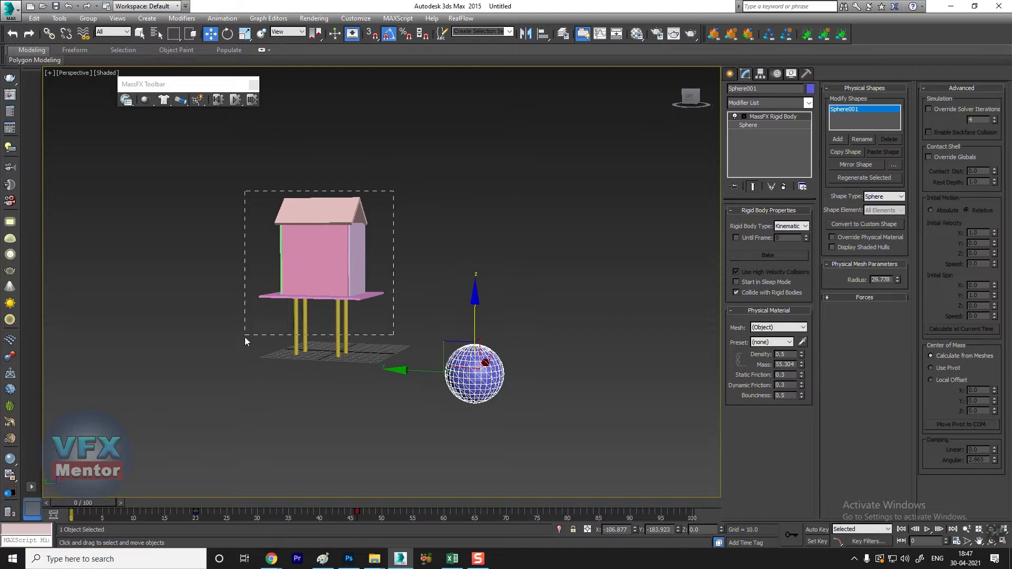
pyautogui.moveTo(244, 337); pyautogui.dragTo(244, 337)
pyautogui.click(126, 100)
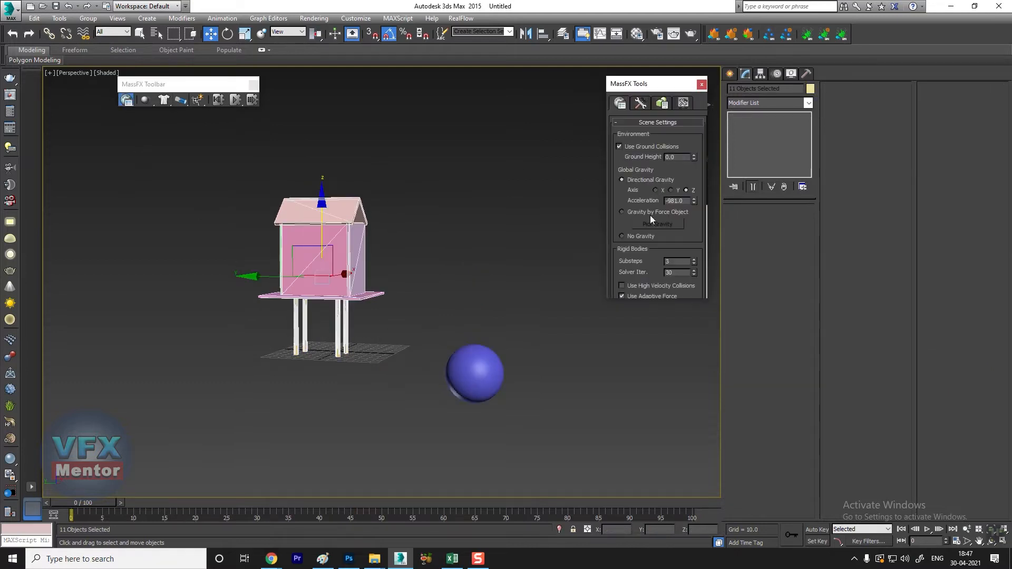
pyautogui.click(663, 105)
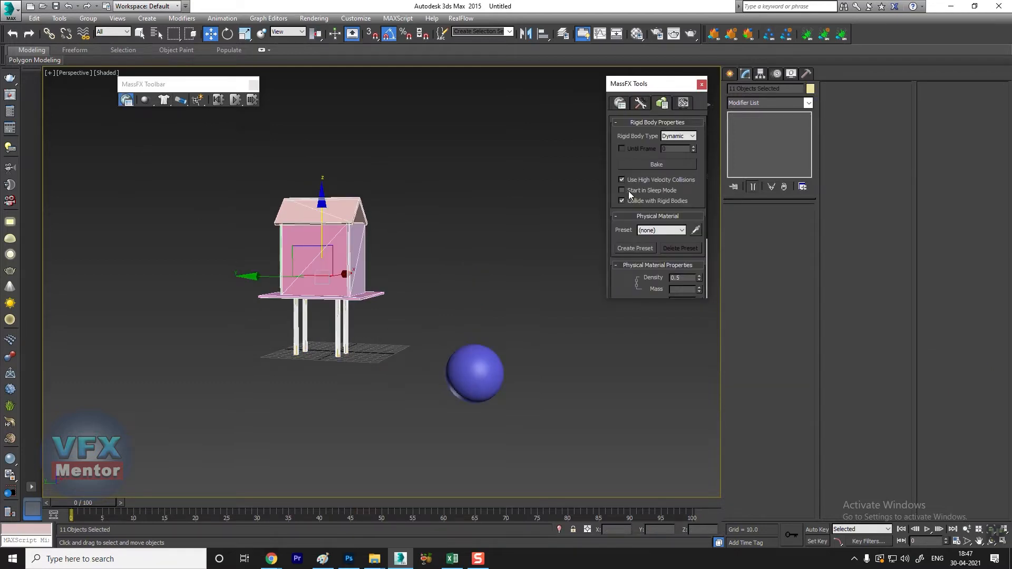
pyautogui.click(456, 185)
# Step: Simulate the collision with the sleeping house parts up to frame 100 and reset the simulation
pyautogui.scroll(4, 394, 281)
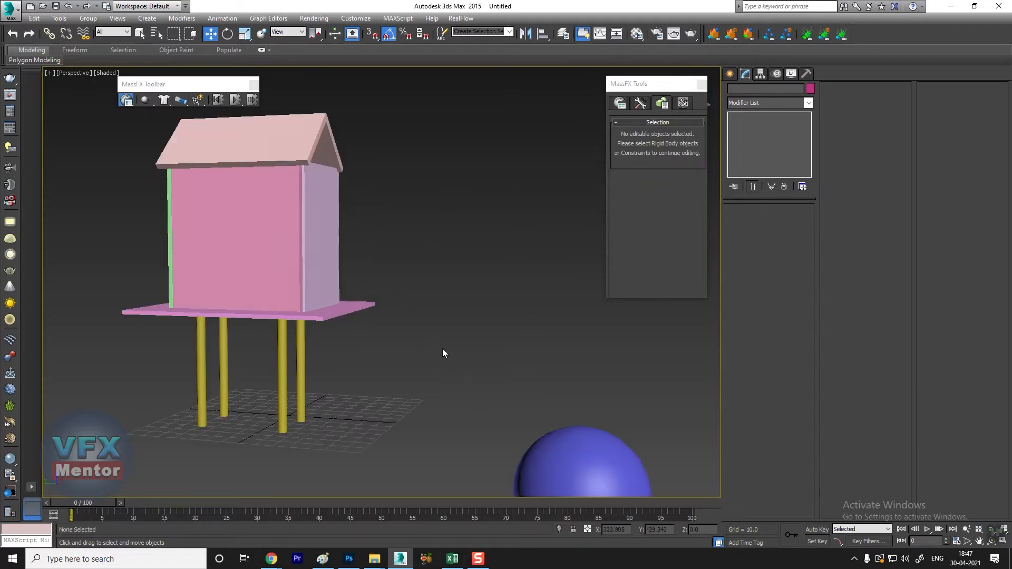
pyautogui.scroll(-2, 401, 349)
pyautogui.moveTo(359, 344); pyautogui.dragTo(410, 302, button='middle')
pyautogui.click(237, 100)
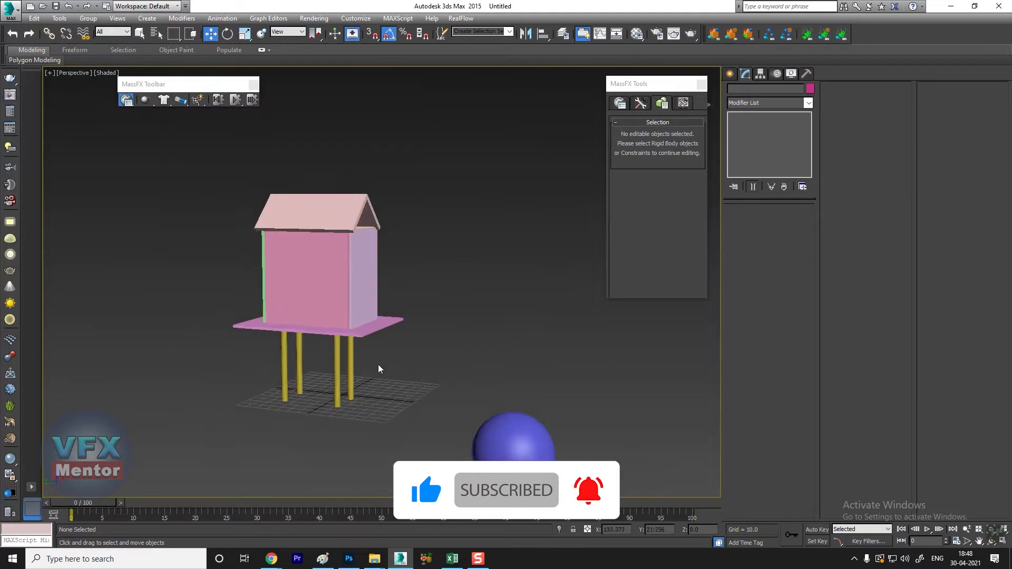
pyautogui.moveTo(378, 365); pyautogui.dragTo(363, 352, button='middle')
pyautogui.keyDown('alt'); pyautogui.moveTo(428, 389); pyautogui.dragTo(423, 388, button='middle'); pyautogui.keyUp('alt')
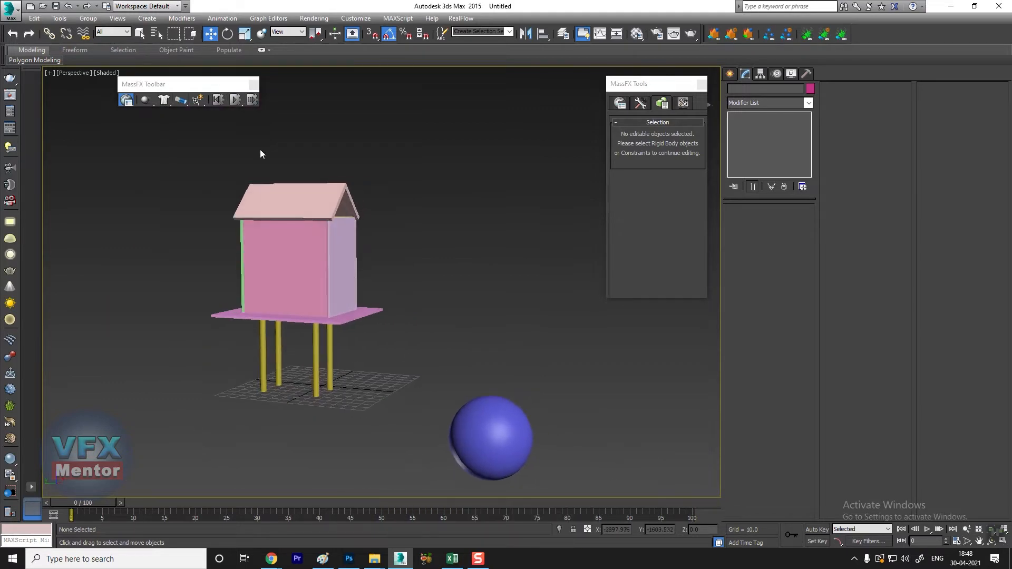
pyautogui.click(235, 101)
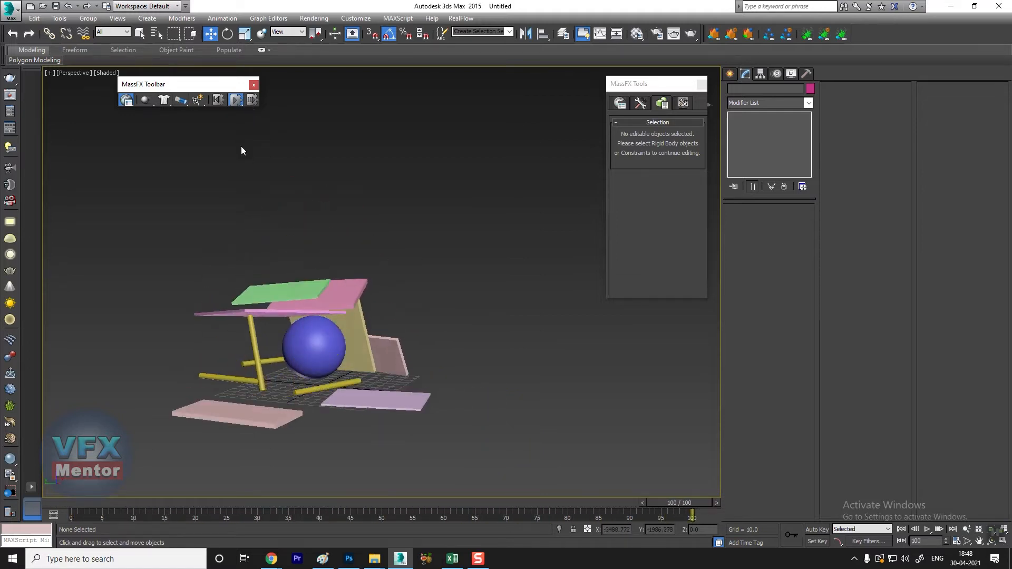
pyautogui.click(219, 100)
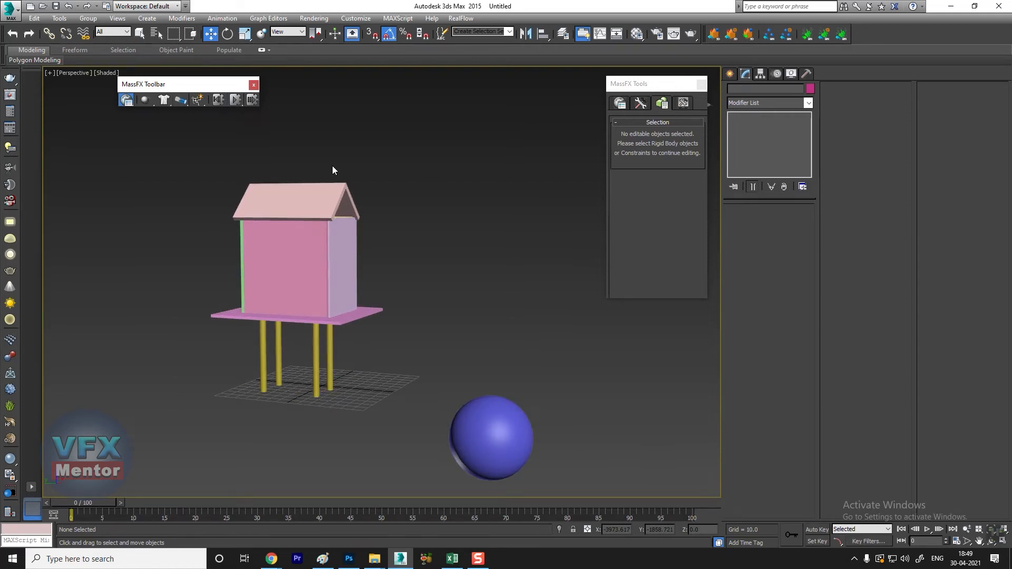
# Step: Replay the simulation from a closer view to examine how the legs and walls collapse, and reset it
pyautogui.scroll(3, 325, 373)
pyautogui.scroll(-3, 325, 372)
pyautogui.moveTo(357, 390); pyautogui.dragTo(367, 362, button='middle')
pyautogui.scroll(2, 360, 368)
pyautogui.scroll(-1, 390, 324)
pyautogui.moveTo(394, 319); pyautogui.dragTo(310, 371, button='middle')
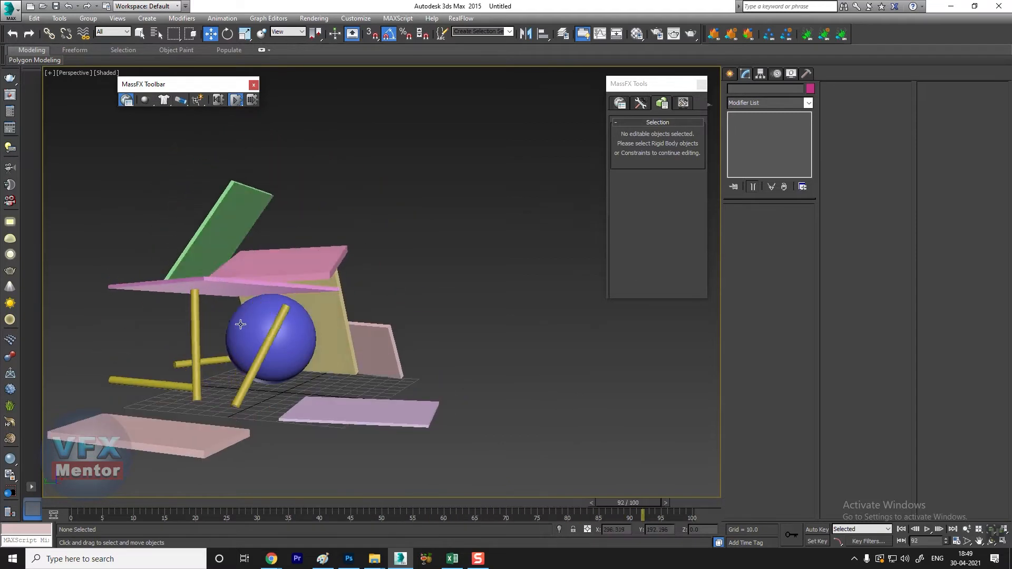
pyautogui.click(219, 100)
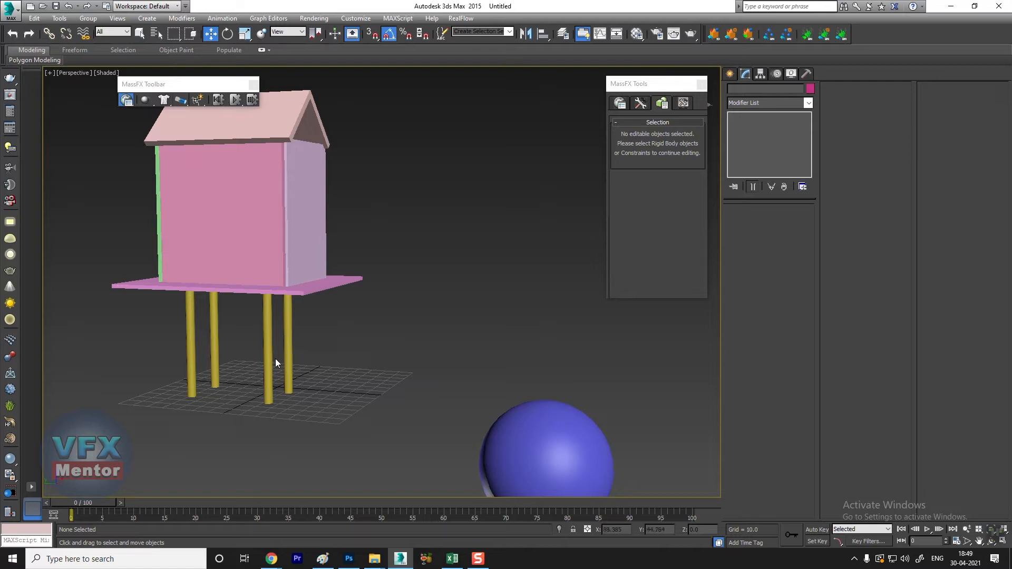
pyautogui.moveTo(231, 322); pyautogui.dragTo(169, 373)
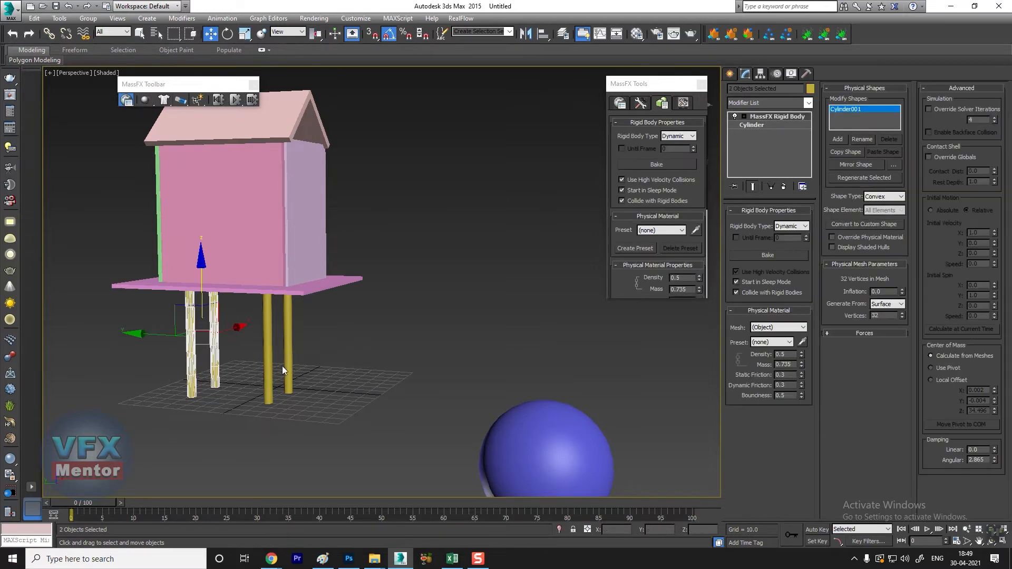
pyautogui.scroll(-3, 333, 324)
pyautogui.keyDown('alt'); pyautogui.moveTo(333, 324); pyautogui.dragTo(363, 331, button='middle'); pyautogui.keyUp('alt')
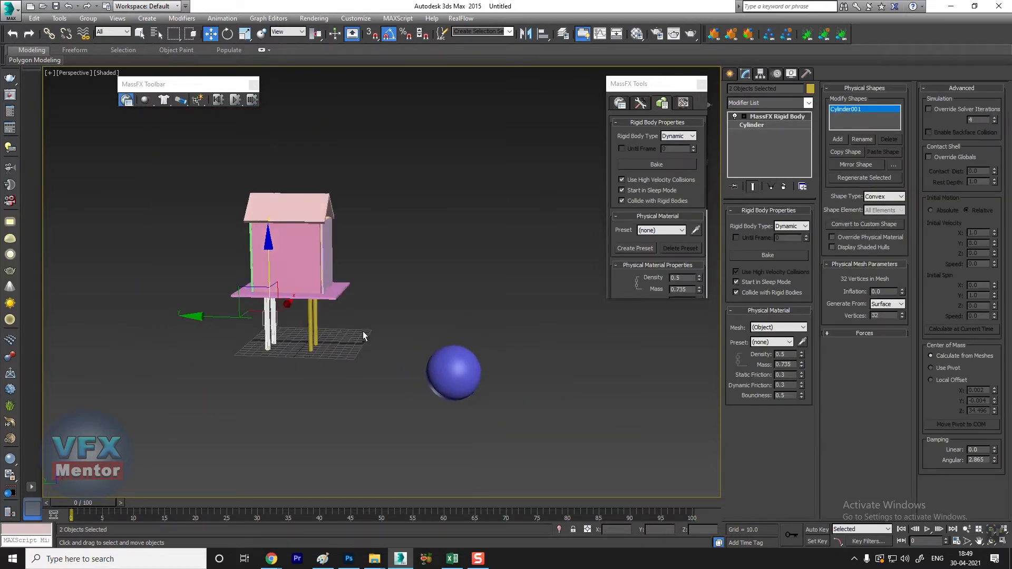
pyautogui.click(314, 356)
pyautogui.scroll(5, 281, 337)
pyautogui.keyDown('alt'); pyautogui.moveTo(281, 337); pyautogui.dragTo(259, 337, button='middle'); pyautogui.keyUp('alt')
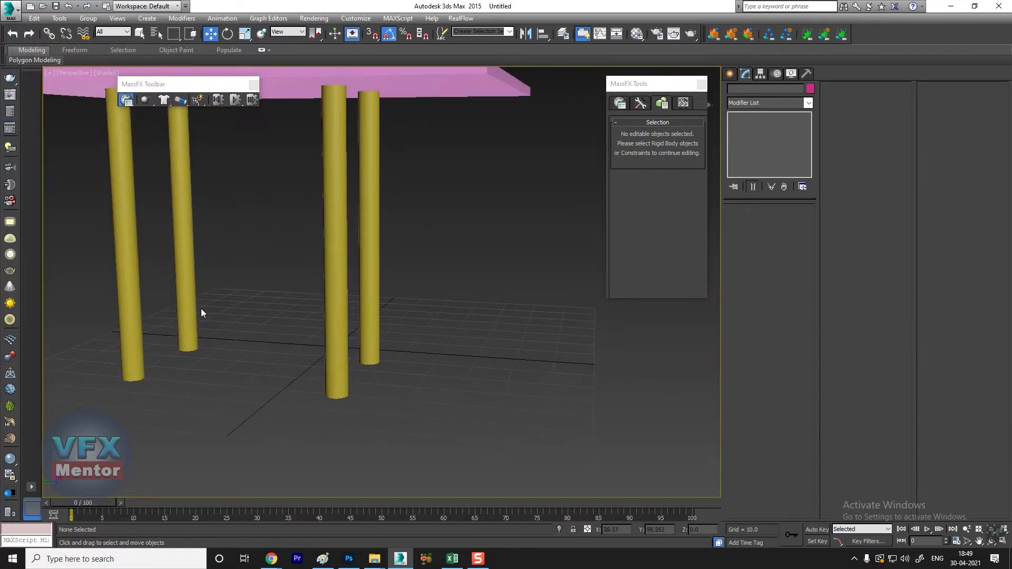
pyautogui.scroll(-3, 200, 309)
pyautogui.moveTo(232, 296); pyautogui.dragTo(156, 347)
pyautogui.click(226, 343)
pyautogui.keyDown('alt'); pyautogui.moveTo(226, 342); pyautogui.dragTo(269, 316, button='middle'); pyautogui.keyUp('alt')
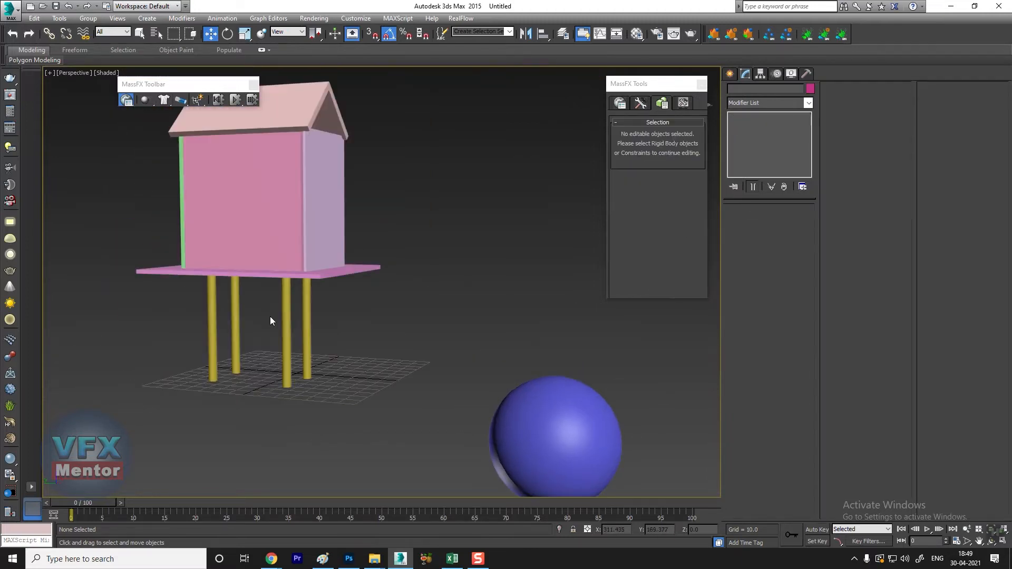
# Step: Try the Static rigid body type on one leg, check another leg's type, and set the first leg back to Dynamic
pyautogui.click(210, 327)
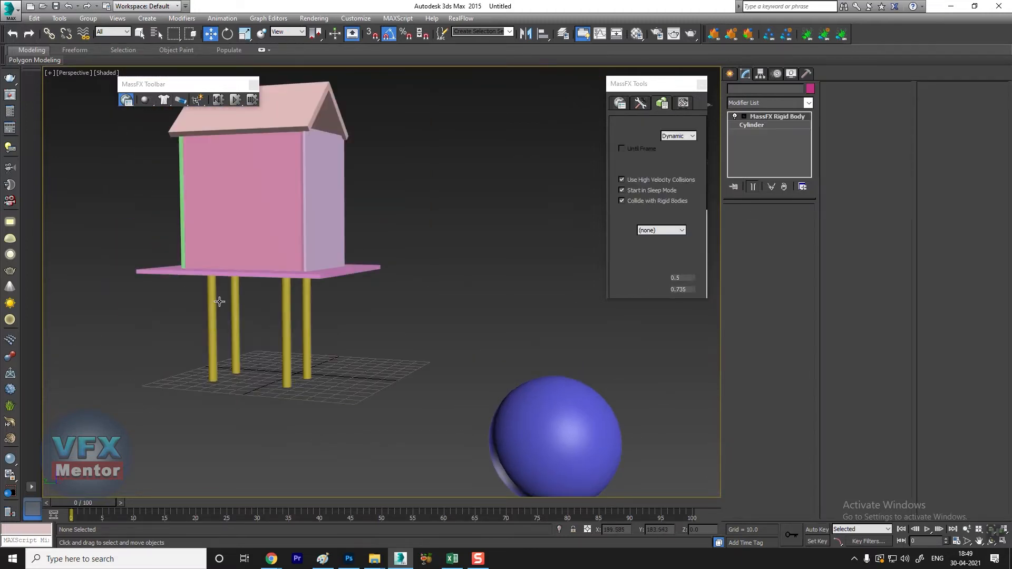
pyautogui.click(148, 103)
pyautogui.moveTo(148, 104); pyautogui.dragTo(199, 153)
pyautogui.click(284, 332)
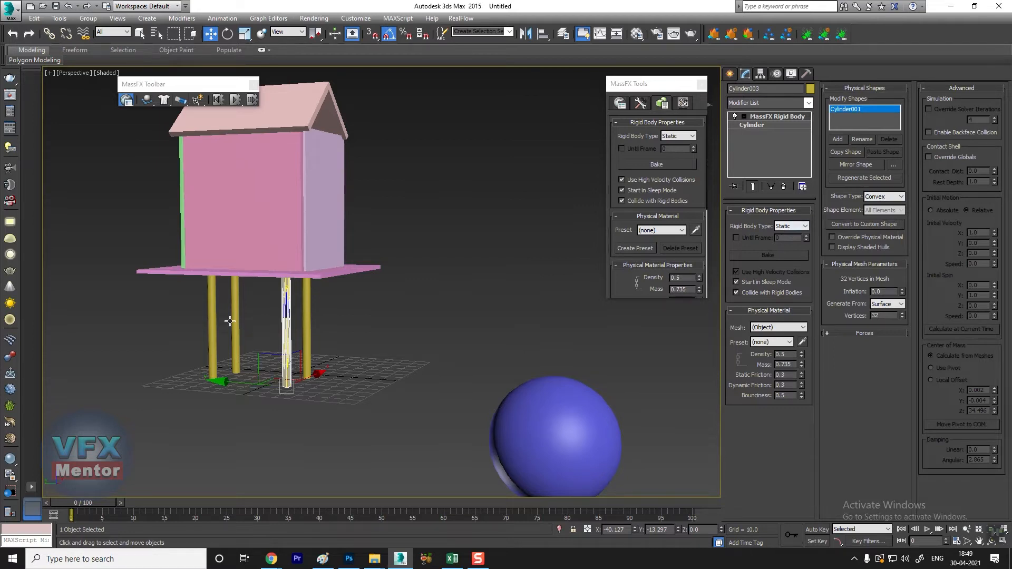
pyautogui.click(211, 324)
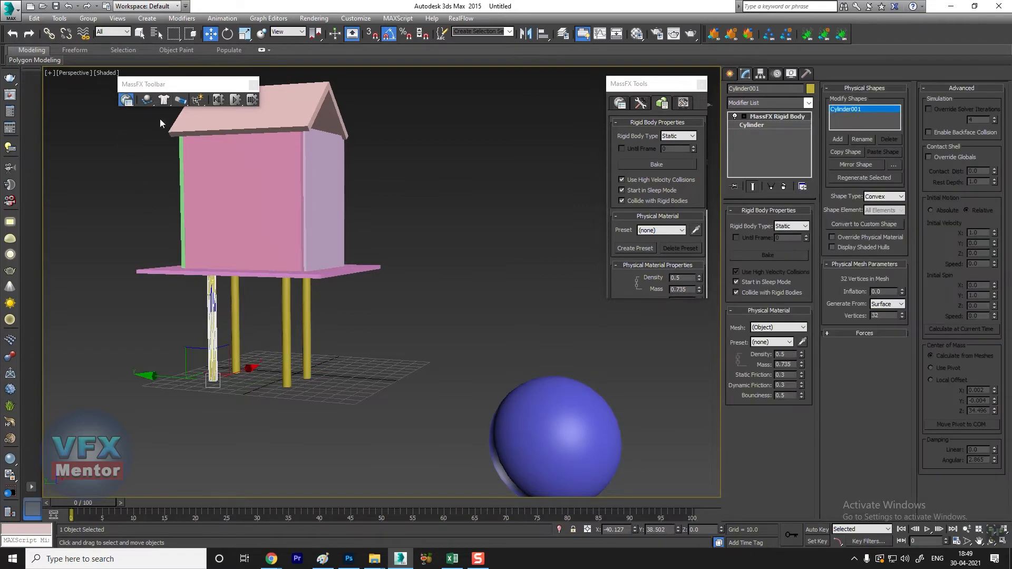
pyautogui.moveTo(149, 103); pyautogui.dragTo(188, 122)
# Step: Select individual legs in turn to examine their MassFX rigid body properties
pyautogui.scroll(5, 234, 388)
pyautogui.scroll(-5, 226, 372)
pyautogui.scroll(4, 245, 343)
pyautogui.scroll(-4, 253, 347)
pyautogui.keyDown('alt'); pyautogui.moveTo(268, 351); pyautogui.dragTo(274, 338, button='middle'); pyautogui.keyUp('alt')
pyautogui.click(295, 317)
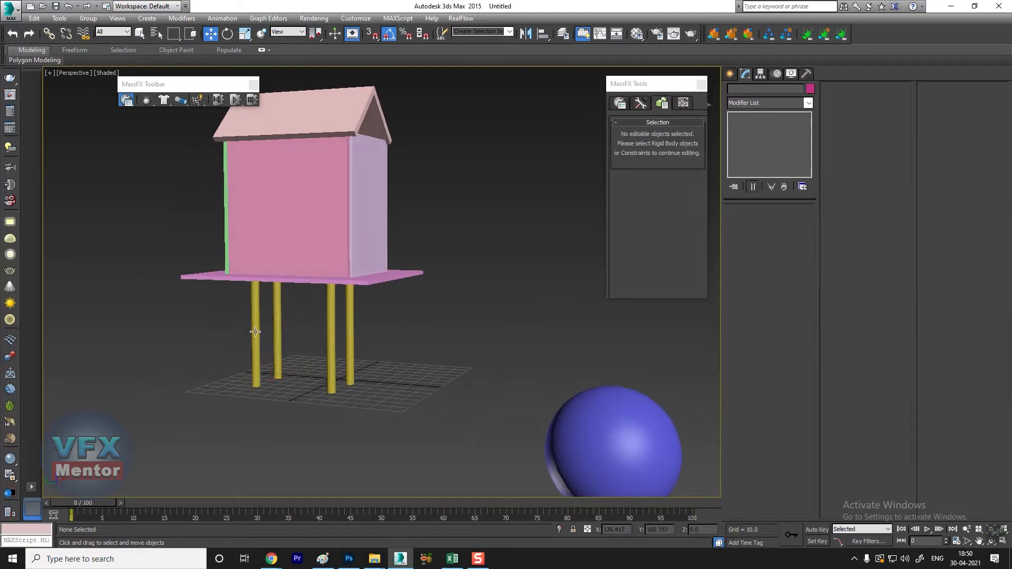
pyautogui.click(255, 331)
pyautogui.click(278, 317)
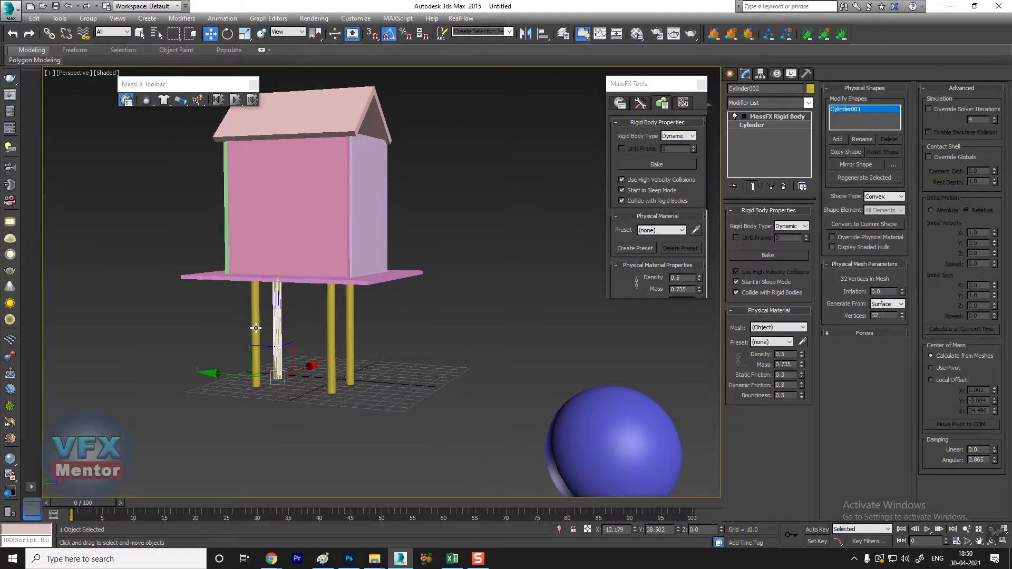
pyautogui.click(253, 327)
pyautogui.scroll(5, 289, 352)
pyautogui.scroll(-5, 288, 352)
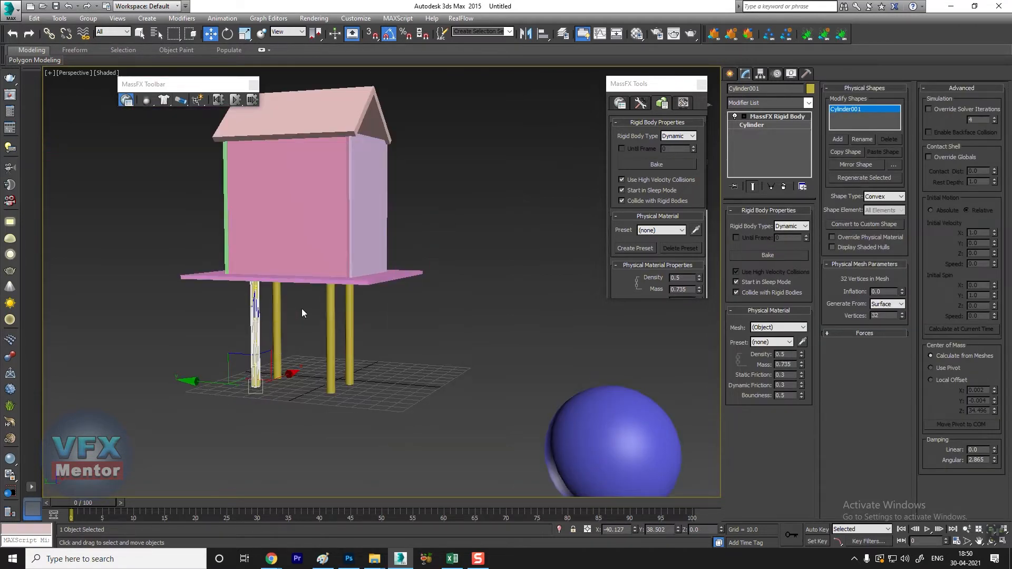
# Step: Make the MassFX Rigid Body modifier on the near-left leg unique
pyautogui.click(250, 325)
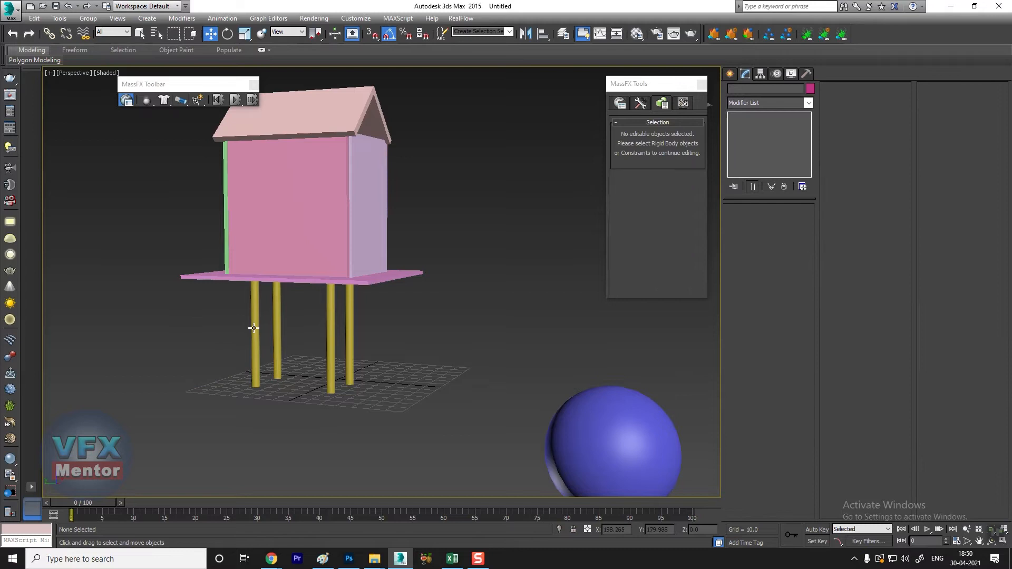
pyautogui.click(253, 328)
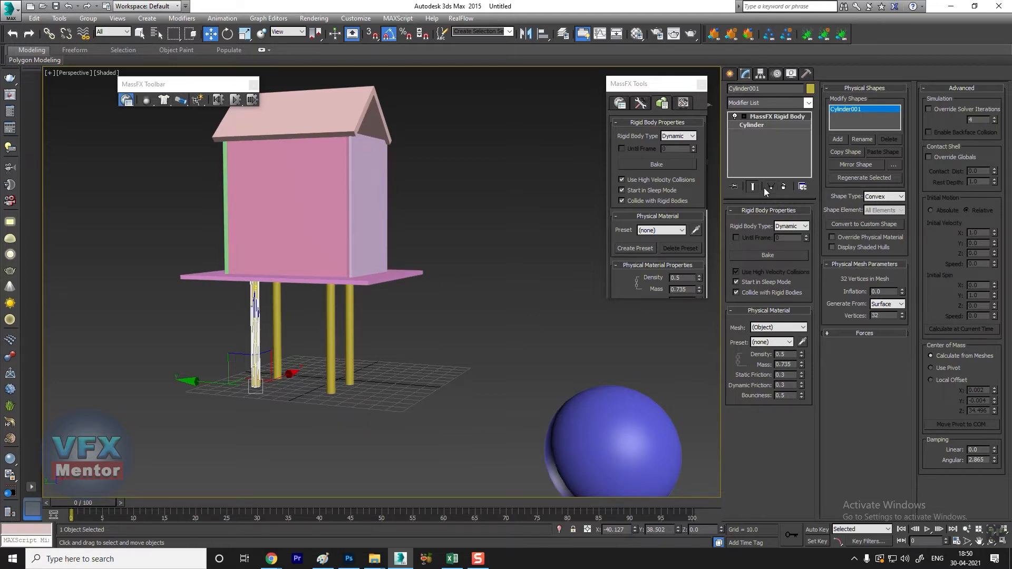
pyautogui.press('super+plus')
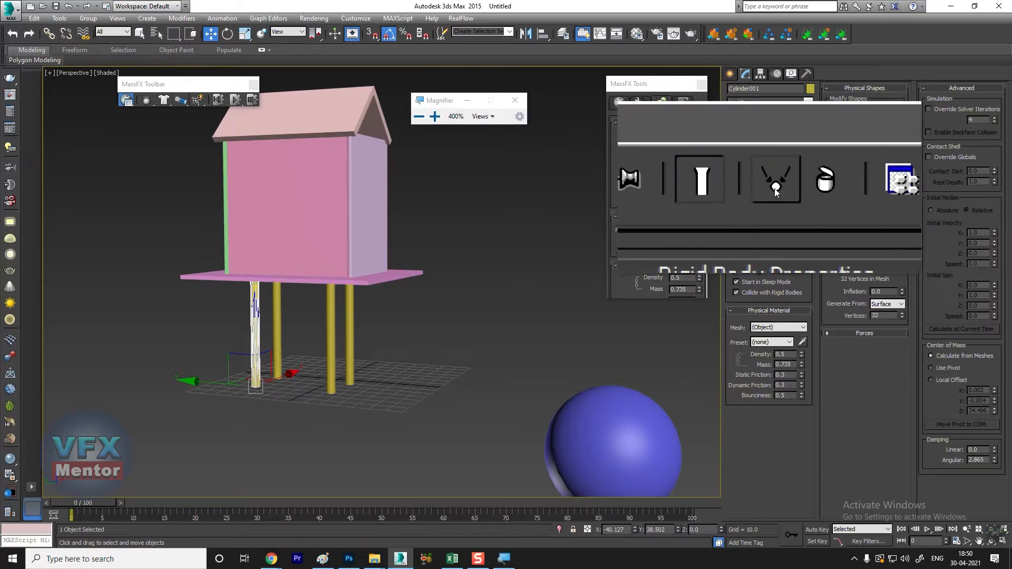
pyautogui.click(771, 188)
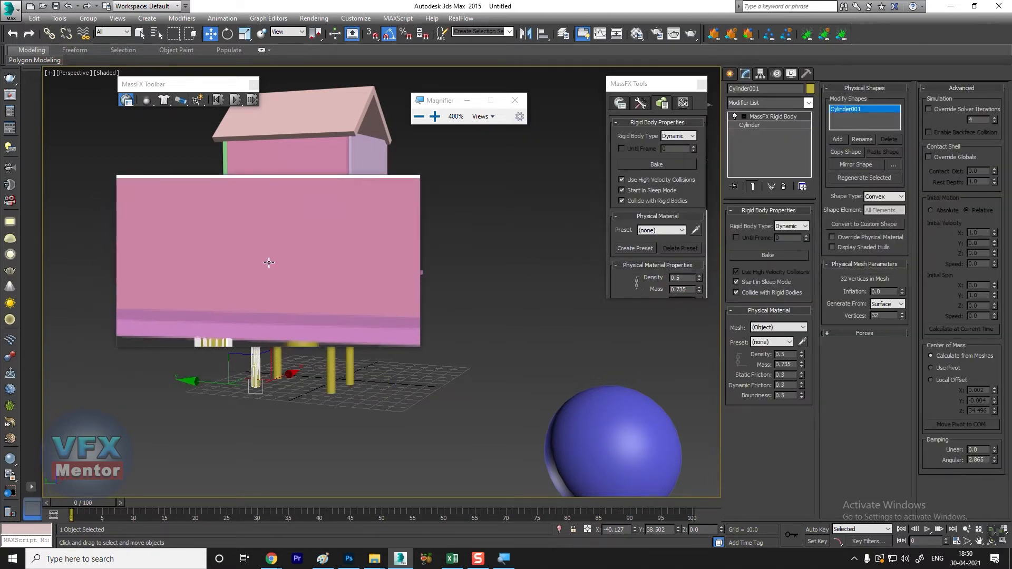
pyautogui.press('super+Escape')
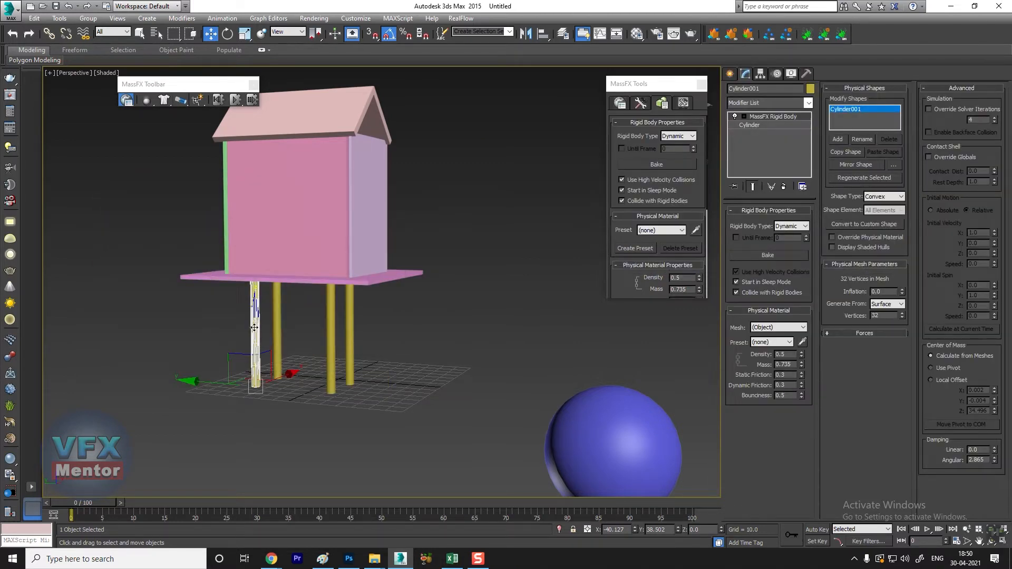
# Step: Make the far-left leg's MassFX Rigid Body modifier unique and set its rigid body type to Static
pyautogui.click(276, 313)
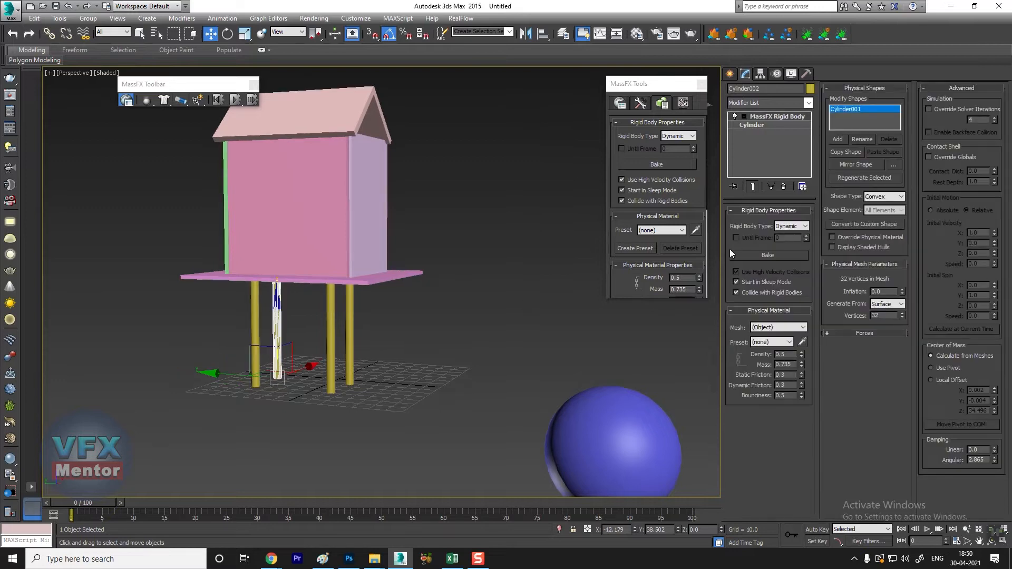
pyautogui.click(771, 185)
pyautogui.click(796, 226)
pyautogui.click(788, 249)
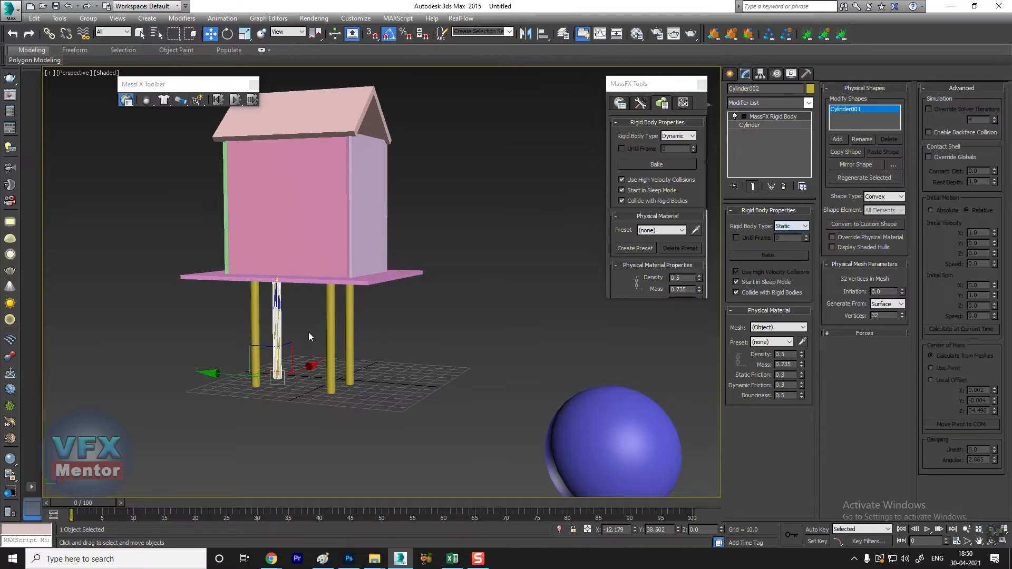
# Step: Set the near-left leg's rigid body type to Static too and check the type of the two right legs
pyautogui.click(255, 327)
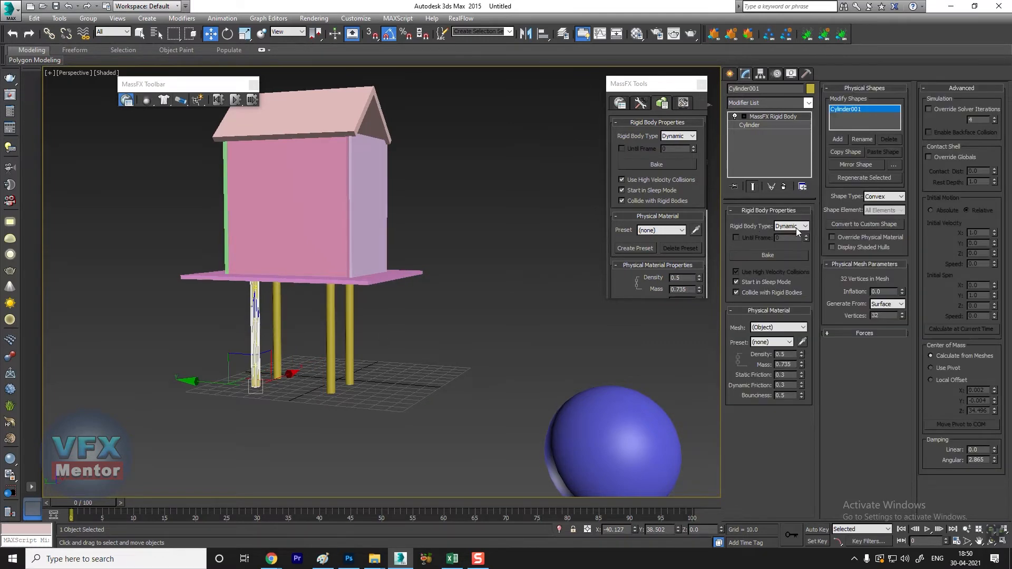
pyautogui.click(332, 330)
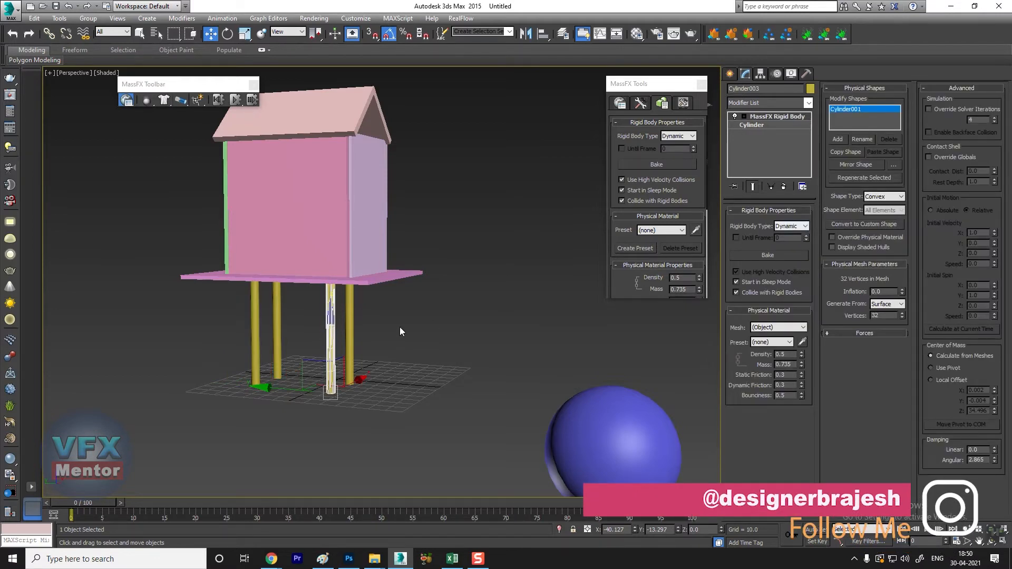
pyautogui.click(351, 328)
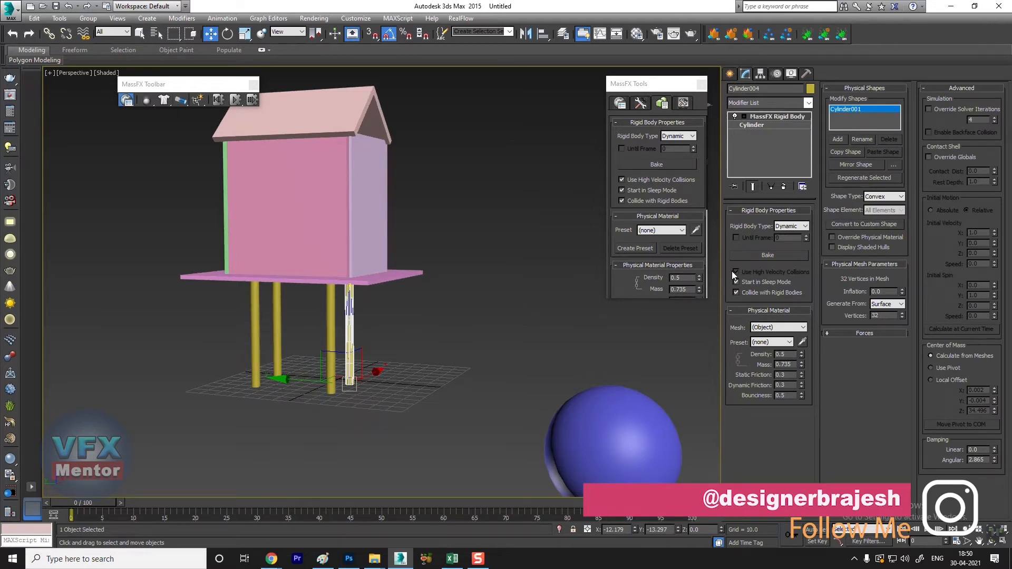
# Step: Simulate the house collapse up to frame 100, examine the fallen parts from several angles, and reset the simulation
pyautogui.click(504, 216)
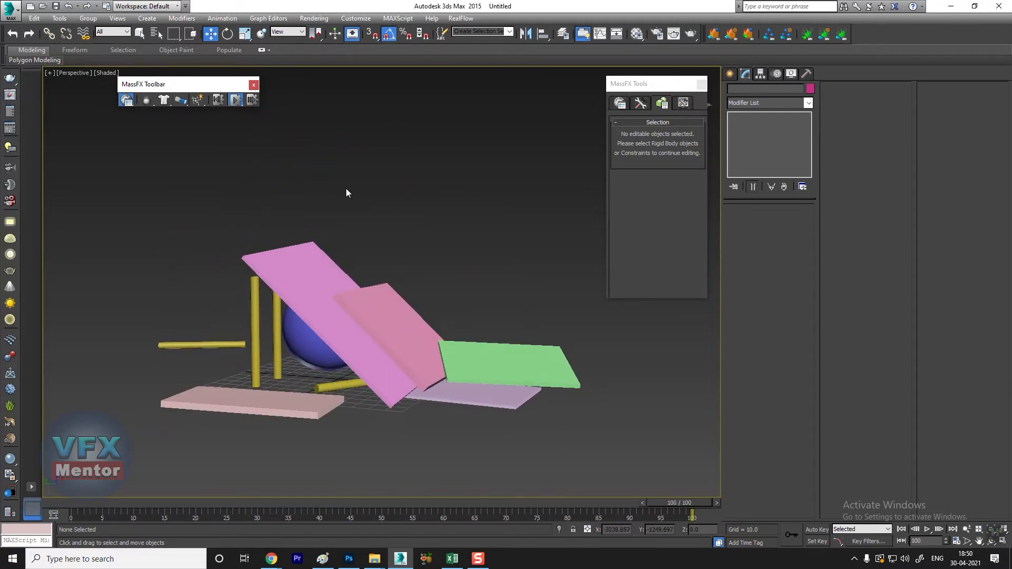
pyautogui.keyDown('alt'); pyautogui.moveTo(295, 316); pyautogui.dragTo(691, 319, button='middle'); pyautogui.keyUp('alt')
pyautogui.keyDown('alt'); pyautogui.moveTo(445, 366); pyautogui.dragTo(298, 368, button='middle'); pyautogui.keyUp('alt')
pyautogui.scroll(3, 348, 353)
pyautogui.keyDown('alt'); pyautogui.moveTo(298, 368); pyautogui.dragTo(320, 397, button='middle'); pyautogui.keyUp('alt')
pyautogui.scroll(-3, 303, 384)
pyautogui.moveTo(415, 358); pyautogui.dragTo(182, 387, button='middle')
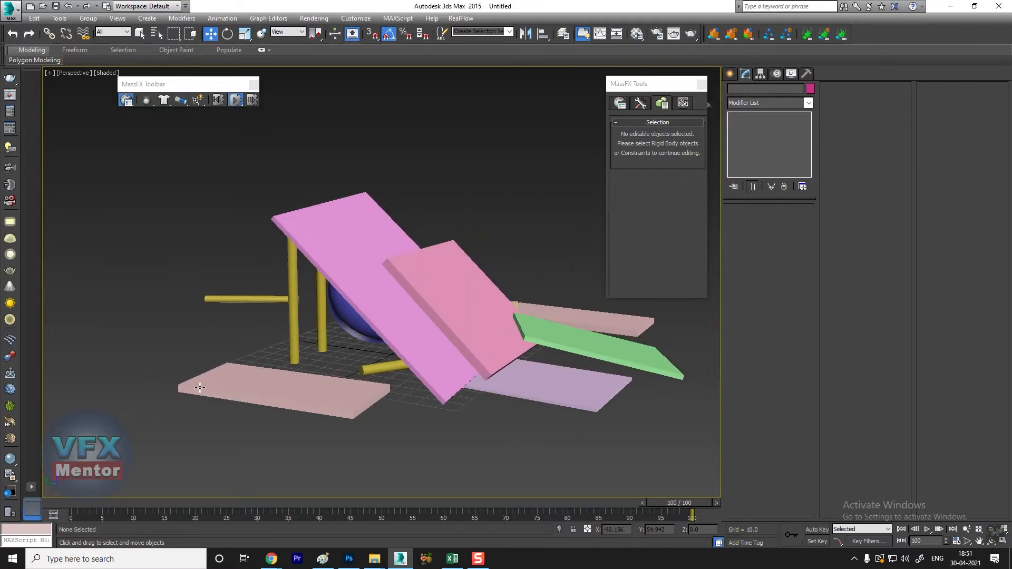
pyautogui.moveTo(281, 398)
pyautogui.keyDown('alt'); pyautogui.mouseDown(button='middle')
pyautogui.moveTo(308, 400)
pyautogui.moveTo(231, 409)
pyautogui.moveTo(289, 397)
pyautogui.moveTo(235, 391)
pyautogui.moveTo(285, 383)
pyautogui.mouseUp(button='middle'); pyautogui.keyUp('alt')
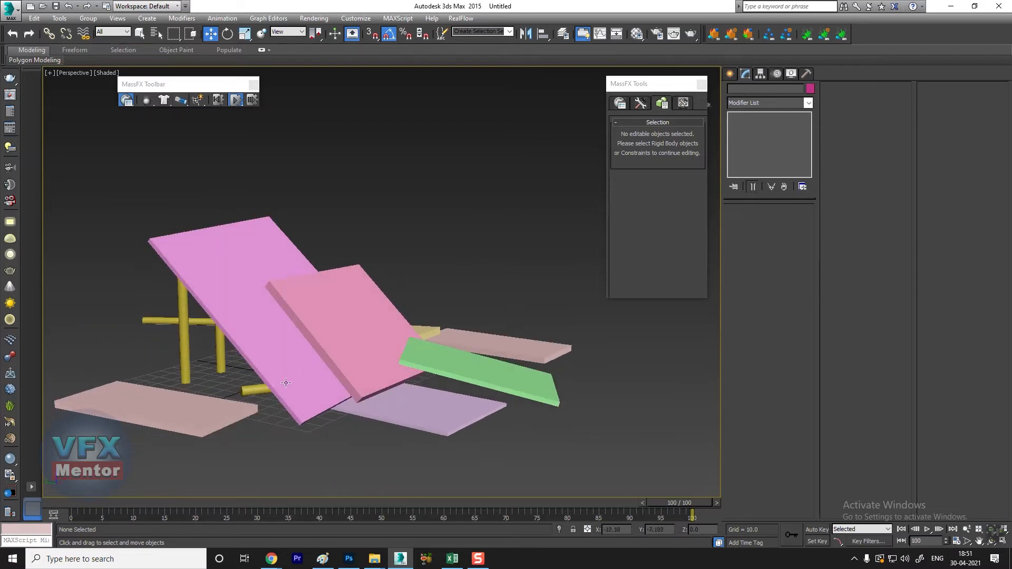
pyautogui.click(240, 280)
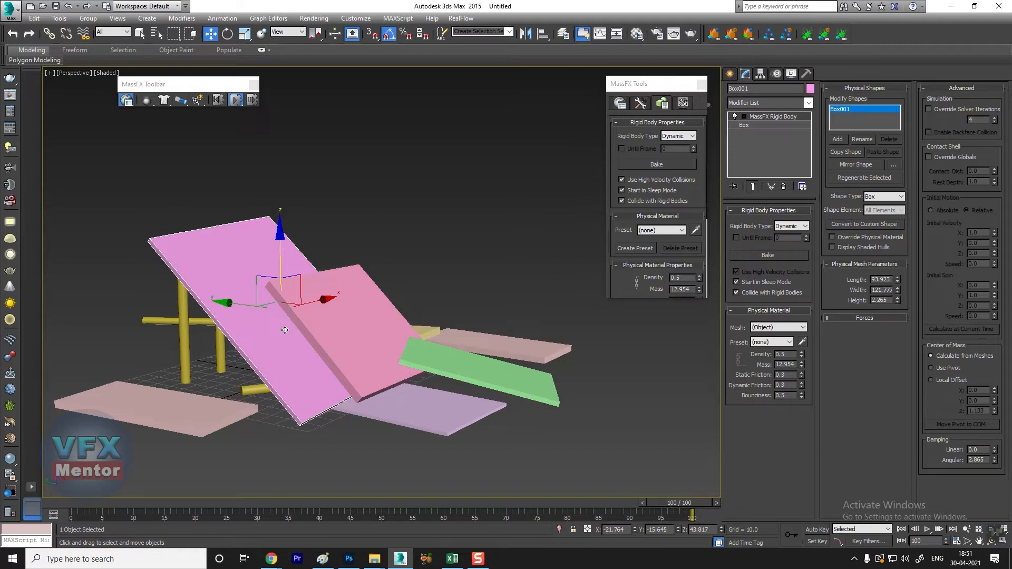
pyautogui.click(215, 103)
# Step: Delete all the house parts and the sphere, and reset to an empty scene without saving
pyautogui.scroll(-3, 286, 324)
pyautogui.moveTo(264, 298); pyautogui.dragTo(292, 341, button='middle')
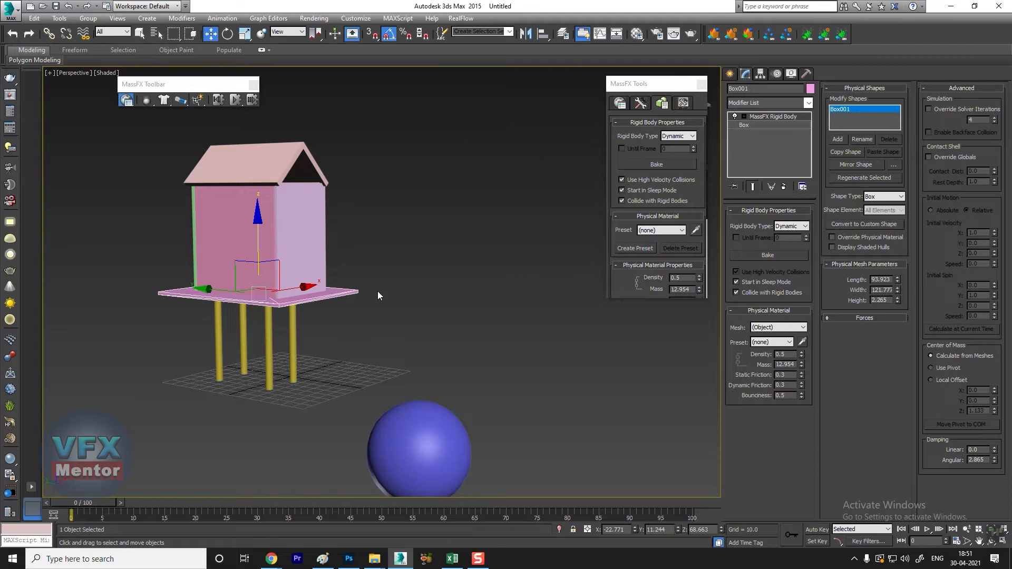
pyautogui.scroll(-3, 377, 290)
pyautogui.keyDown('alt'); pyautogui.moveTo(337, 316); pyautogui.dragTo(362, 318, button='middle'); pyautogui.keyUp('alt')
pyautogui.moveTo(174, 442); pyautogui.dragTo(175, 442)
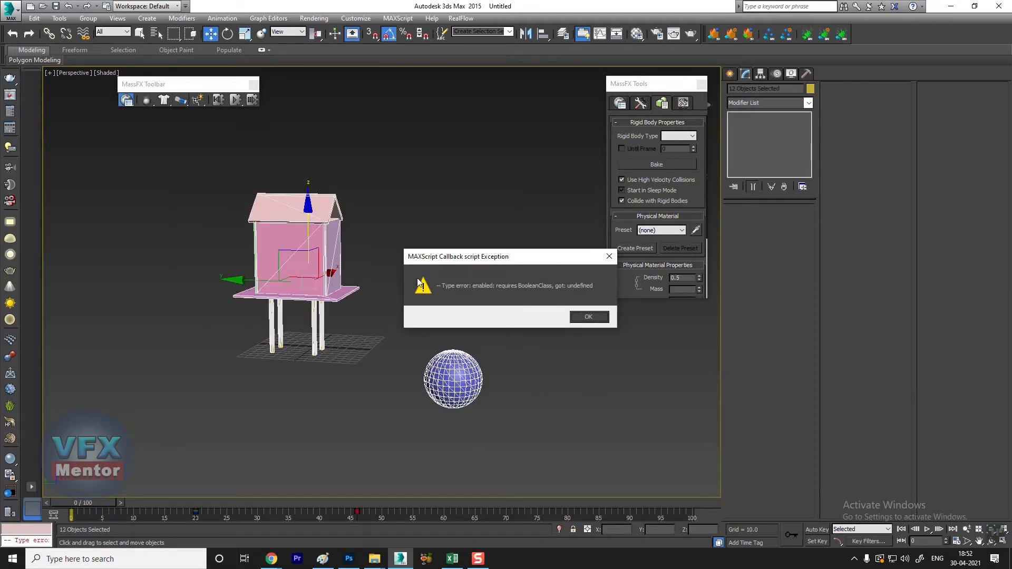
pyautogui.click(588, 318)
pyautogui.press('Delete')
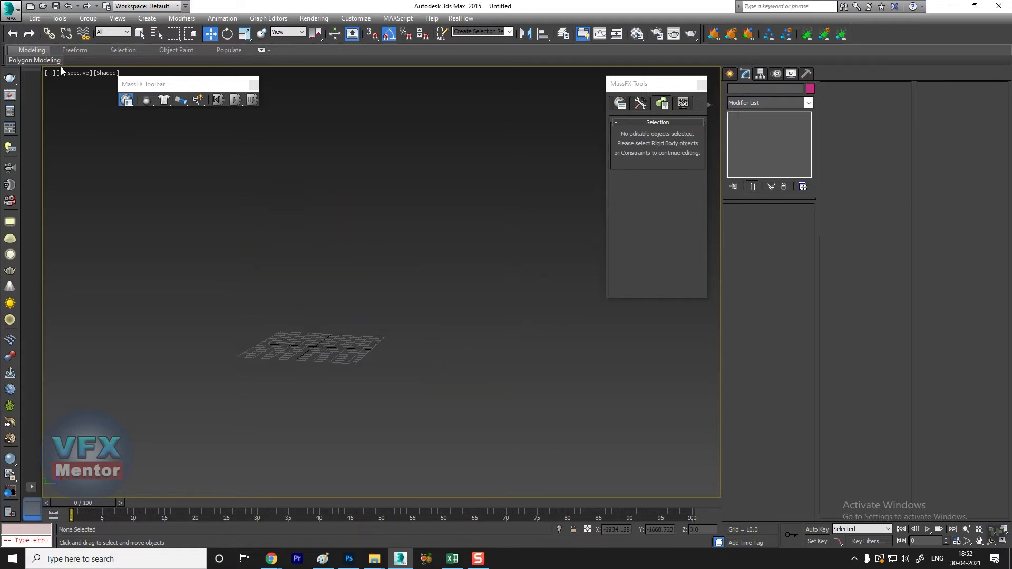
pyautogui.click(11, 11)
pyautogui.click(29, 78)
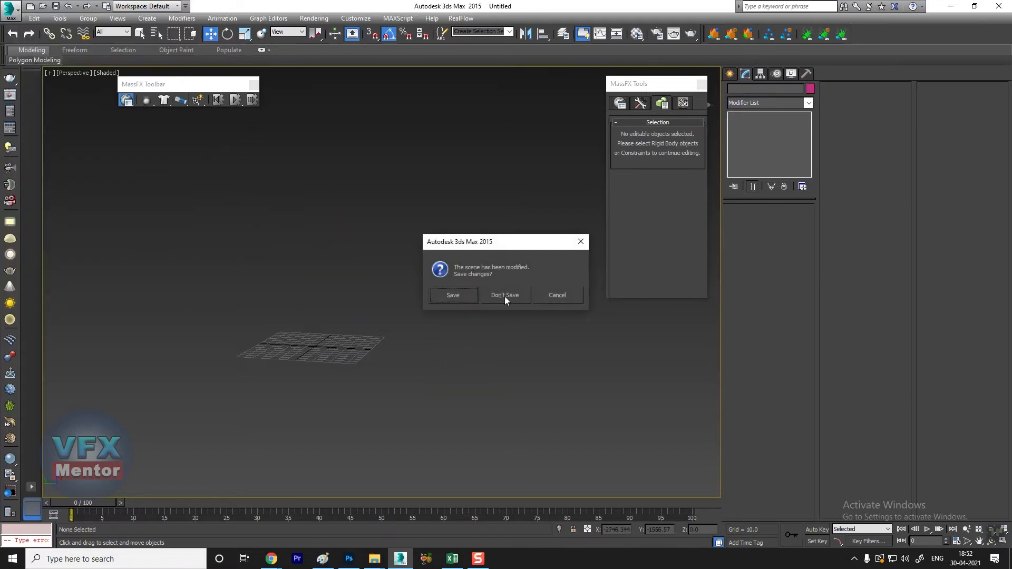
pyautogui.click(475, 296)
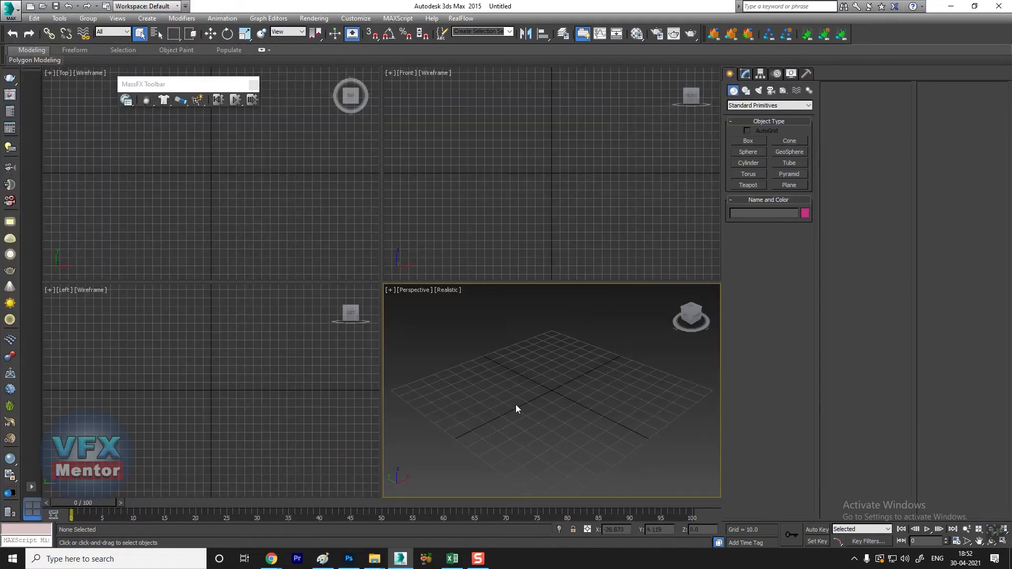
# Step: Create an upright, thin domino-like box with a base about 6.3 by 27 units near the grid centre in the maximized perspective view
pyautogui.hotkey('alt', 'w')
pyautogui.moveTo(458, 406); pyautogui.dragTo(409, 364, button='middle')
pyautogui.scroll(-2, 384, 385)
pyautogui.click(744, 143)
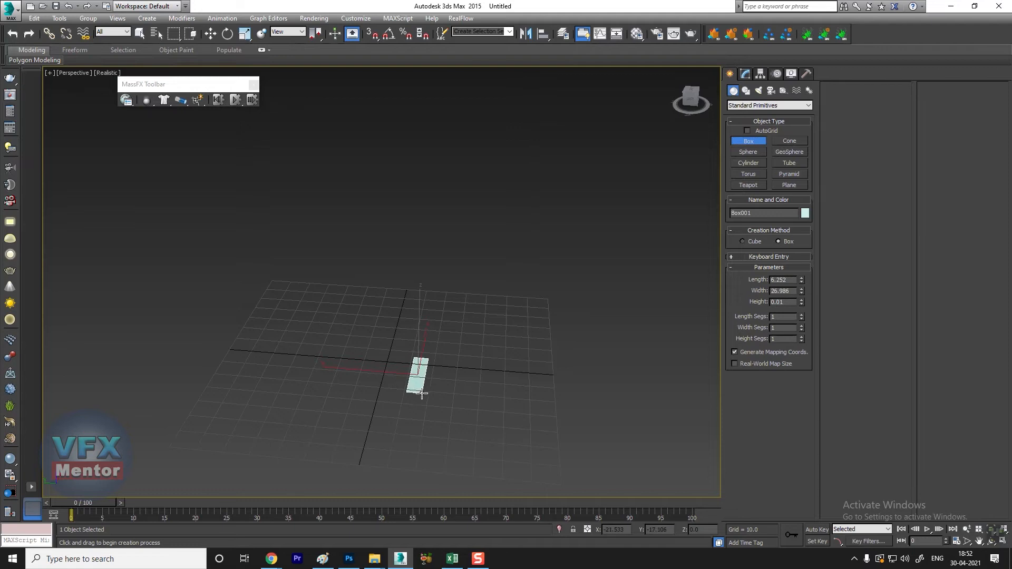
pyautogui.click(421, 304)
pyautogui.keyDown('alt'); pyautogui.moveTo(431, 355); pyautogui.dragTo(441, 336, button='middle'); pyautogui.keyUp('alt')
# Step: Clone the domino along its Y axis as 12 instances to form a straight row
pyautogui.press('w')
pyautogui.keyDown('shift'); pyautogui.moveTo(349, 376); pyautogui.dragTo(294, 371); pyautogui.keyUp('shift')
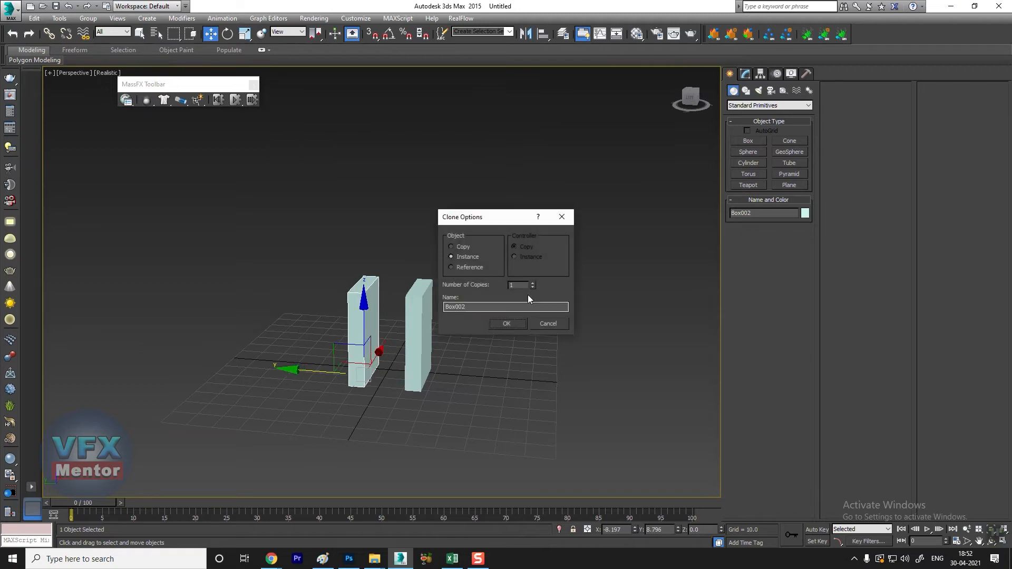
pyautogui.tripleClick(532, 283)
pyautogui.doubleClick(532, 283)
pyautogui.click(510, 325)
# Step: Clone the row's last domino once as an instance, rotate it about Z, and place it at the end to begin a bend
pyautogui.scroll(-5, 440, 345)
pyautogui.moveTo(439, 345)
pyautogui.keyDown('alt'); pyautogui.mouseDown(button='middle')
pyautogui.moveTo(443, 372)
pyautogui.moveTo(246, 364)
pyautogui.moveTo(355, 391)
pyautogui.moveTo(482, 380)
pyautogui.moveTo(495, 402)
pyautogui.mouseUp(button='middle'); pyautogui.keyUp('alt')
pyautogui.keyDown('shift'); pyautogui.moveTo(331, 366); pyautogui.dragTo(288, 386); pyautogui.keyUp('shift')
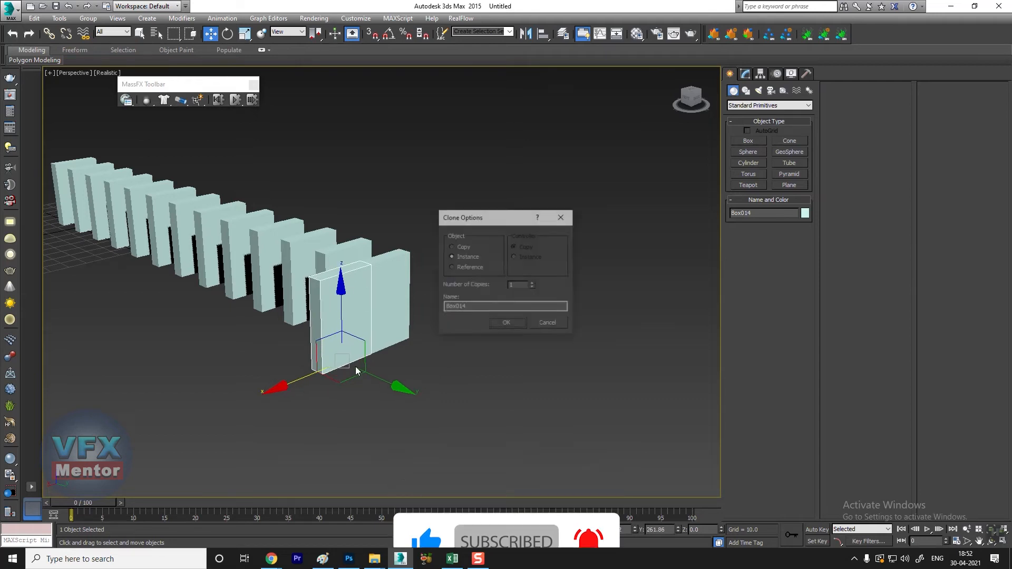
pyautogui.click(506, 323)
pyautogui.press('e')
pyautogui.moveTo(351, 395); pyautogui.dragTo(293, 397)
pyautogui.moveTo(384, 397)
pyautogui.keyDown('alt'); pyautogui.mouseDown(button='middle')
pyautogui.moveTo(360, 408)
pyautogui.moveTo(369, 402)
pyautogui.mouseUp(button='middle'); pyautogui.keyUp('alt')
pyautogui.press('w')
pyautogui.moveTo(366, 405); pyautogui.dragTo(388, 440)
pyautogui.keyDown('alt'); pyautogui.moveTo(388, 440); pyautogui.dragTo(477, 431, button='middle'); pyautogui.keyUp('alt')
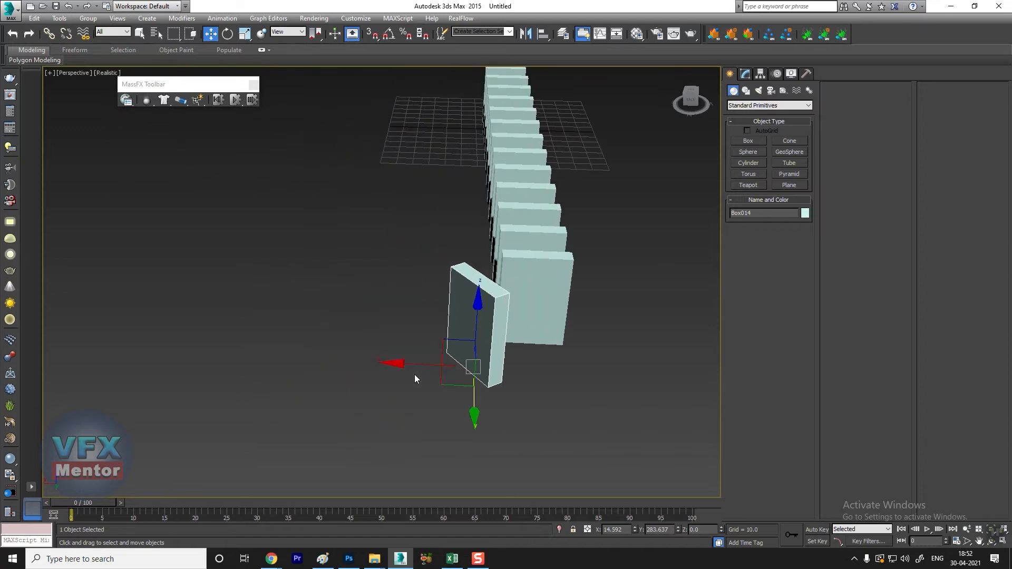
# Step: Clone the turned domino along X as an instance, rotate it about 32 degrees further around Z, and shift it to continue the bend
pyautogui.keyDown('shift'); pyautogui.moveTo(401, 366); pyautogui.dragTo(355, 365); pyautogui.keyUp('shift')
pyautogui.click(505, 323)
pyautogui.press('e')
pyautogui.moveTo(410, 402); pyautogui.dragTo(379, 409)
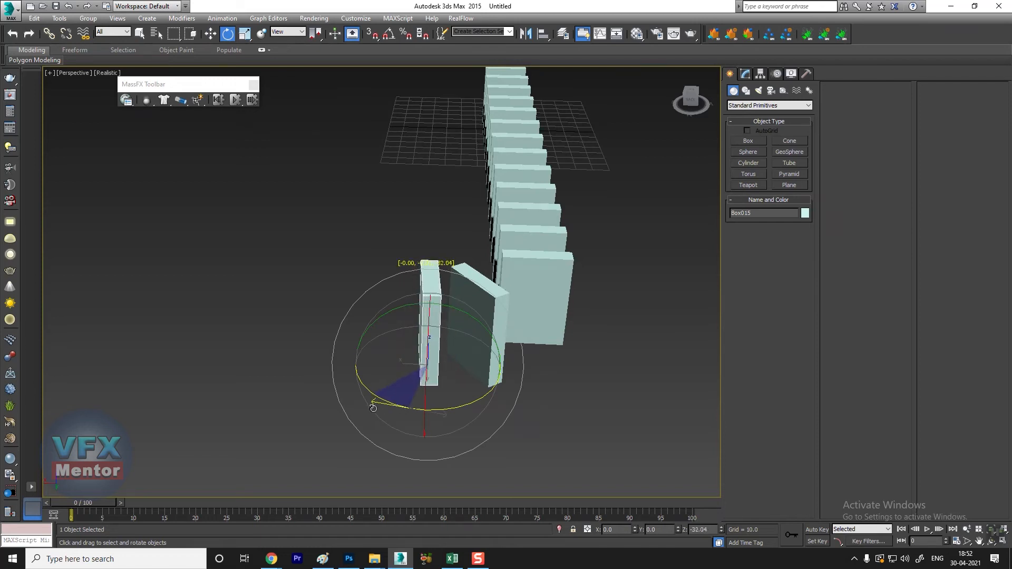
pyautogui.press('w')
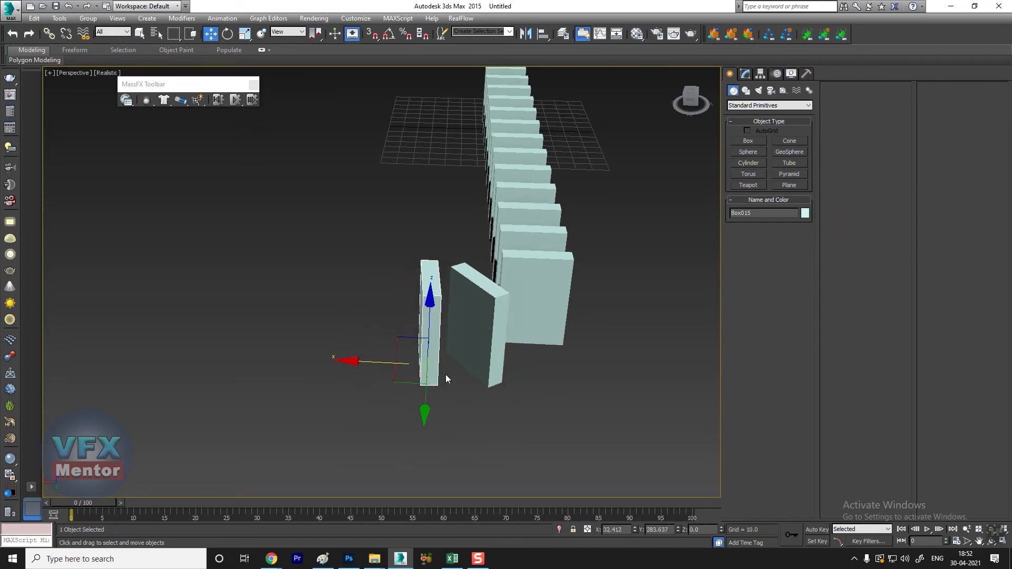
pyautogui.moveTo(374, 362); pyautogui.dragTo(348, 364)
pyautogui.moveTo(438, 381)
pyautogui.keyDown('alt'); pyautogui.mouseDown(button='middle')
pyautogui.moveTo(414, 374)
pyautogui.moveTo(435, 372)
pyautogui.mouseUp(button='middle'); pyautogui.keyUp('alt')
# Step: Clone the last turned domino along X as five instances to extend the chain sideways
pyautogui.keyDown('shift'); pyautogui.moveTo(333, 364); pyautogui.dragTo(272, 362); pyautogui.keyUp('shift')
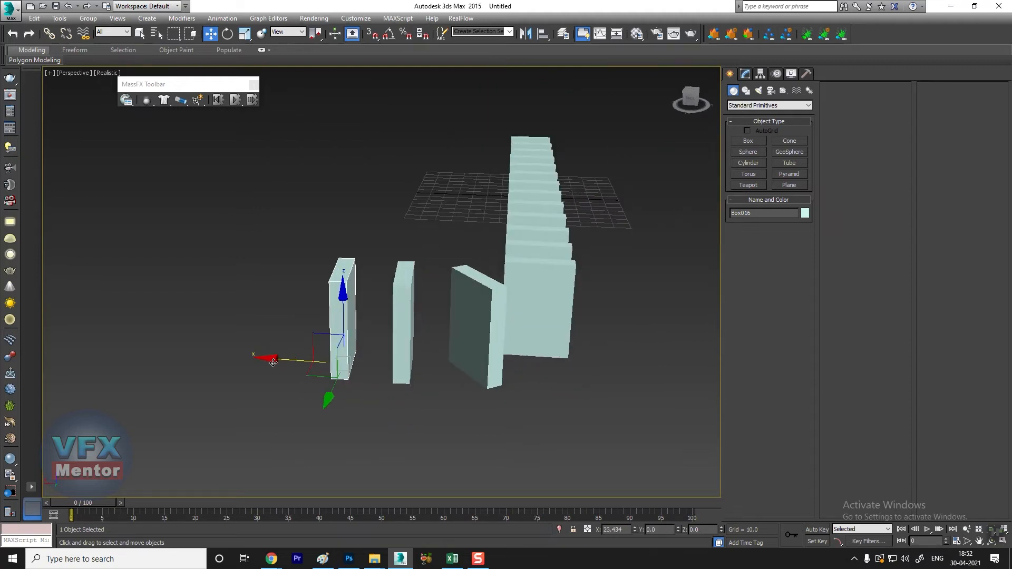
pyautogui.click(533, 284)
pyautogui.click(532, 284)
pyautogui.click(533, 284)
pyautogui.click(532, 283)
pyautogui.click(512, 322)
# Step: Draw a flat box about 199 by 100 by 3 units beside the first domino for a ramp
pyautogui.moveTo(518, 368)
pyautogui.keyDown('alt'); pyautogui.mouseDown(button='middle')
pyautogui.moveTo(451, 358)
pyautogui.moveTo(412, 298)
pyautogui.moveTo(378, 337)
pyautogui.moveTo(249, 372)
pyautogui.moveTo(234, 273)
pyautogui.moveTo(260, 211)
pyautogui.mouseUp(button='middle'); pyautogui.keyUp('alt')
pyautogui.keyDown('alt'); pyautogui.moveTo(260, 211); pyautogui.dragTo(237, 211, button='middle'); pyautogui.keyUp('alt')
pyautogui.moveTo(353, 353); pyautogui.dragTo(320, 350, button='middle')
pyautogui.scroll(-2, 295, 363)
pyautogui.scroll(2, 319, 349)
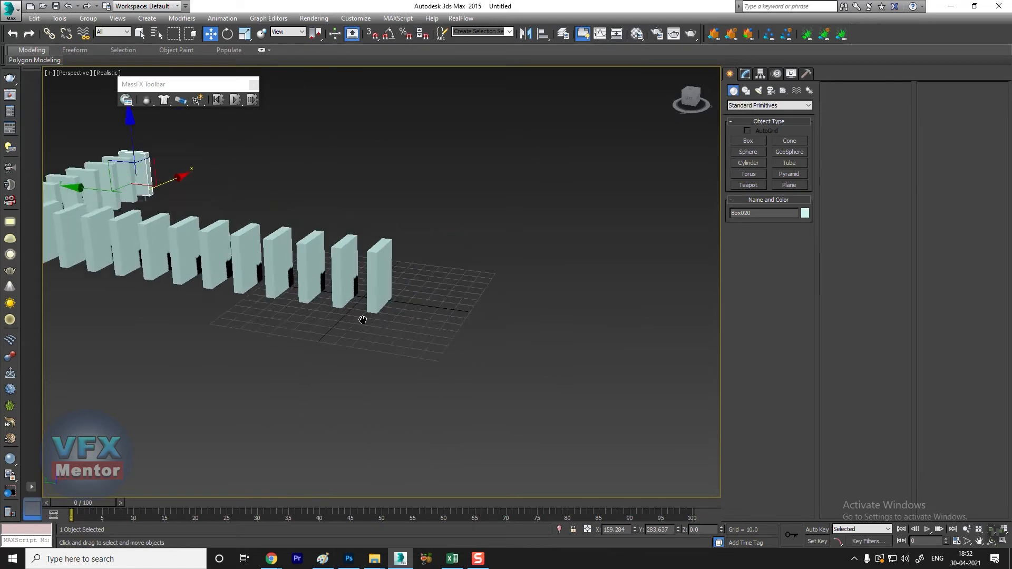
pyautogui.keyDown('alt'); pyautogui.moveTo(361, 319); pyautogui.dragTo(400, 311, button='middle'); pyautogui.keyUp('alt')
pyautogui.click(748, 141)
pyautogui.moveTo(409, 288); pyautogui.dragTo(735, 415)
pyautogui.click(734, 412)
pyautogui.moveTo(445, 416); pyautogui.dragTo(354, 422, button='middle')
# Step: Tilt the flat box into a ramp sloping down toward the first domino and adjust its position
pyautogui.press('e')
pyautogui.moveTo(474, 312); pyautogui.dragTo(446, 220)
pyautogui.press('w')
pyautogui.keyDown('alt'); pyautogui.moveTo(441, 318); pyautogui.dragTo(430, 279, button='middle'); pyautogui.keyUp('alt')
pyautogui.moveTo(430, 280); pyautogui.dragTo(435, 316, button='middle')
pyautogui.keyDown('alt'); pyautogui.moveTo(435, 315); pyautogui.dragTo(437, 340, button='middle'); pyautogui.keyUp('alt')
# Step: Create a sphere with a radius of about 14 units and position it above the ramp's high end
pyautogui.click(752, 152)
pyautogui.moveTo(357, 410); pyautogui.dragTo(361, 401)
pyautogui.press('w')
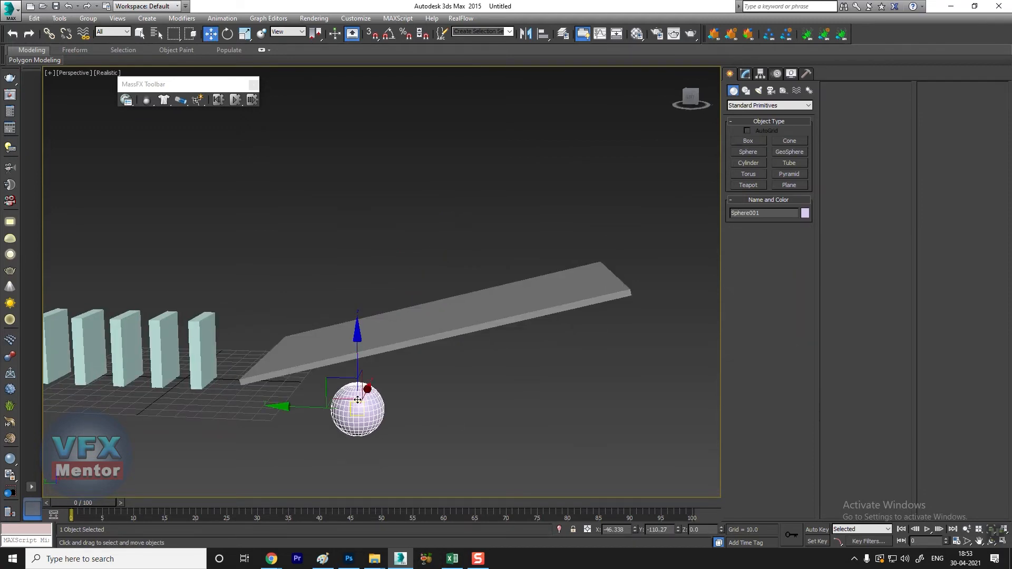
pyautogui.moveTo(358, 352); pyautogui.dragTo(394, 69)
pyautogui.keyDown('alt'); pyautogui.moveTo(406, 311); pyautogui.dragTo(359, 312, button='middle'); pyautogui.keyUp('alt')
pyautogui.keyDown('alt'); pyautogui.moveTo(364, 260); pyautogui.dragTo(372, 218, button='middle'); pyautogui.keyUp('alt')
pyautogui.moveTo(291, 131); pyautogui.dragTo(415, 128)
pyautogui.keyDown('alt'); pyautogui.moveTo(627, 237); pyautogui.dragTo(554, 247, button='middle'); pyautogui.keyUp('alt')
pyautogui.moveTo(554, 247); pyautogui.dragTo(364, 299, button='middle')
pyautogui.moveTo(290, 198); pyautogui.dragTo(369, 198)
# Step: Set the first instanced domino as a MassFX dynamic rigid body
pyautogui.keyDown('alt'); pyautogui.moveTo(202, 347); pyautogui.dragTo(411, 351, button='middle'); pyautogui.keyUp('alt')
pyautogui.click(392, 334)
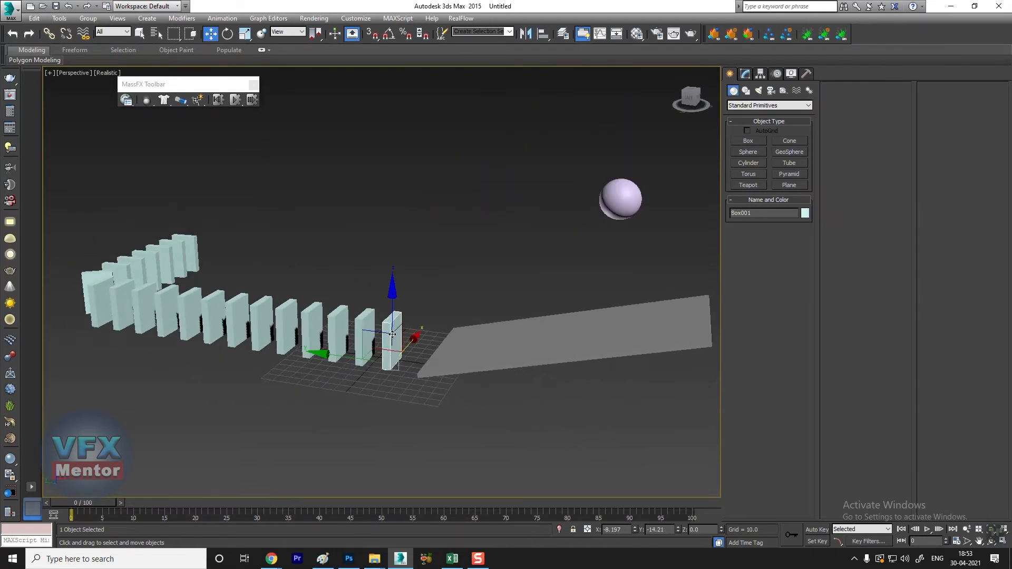
pyautogui.moveTo(150, 105); pyautogui.dragTo(209, 119)
# Step: Set the sphere as a dynamic rigid body and change its physical shape type to Sphere
pyautogui.click(622, 200)
pyautogui.moveTo(148, 102); pyautogui.dragTo(203, 118)
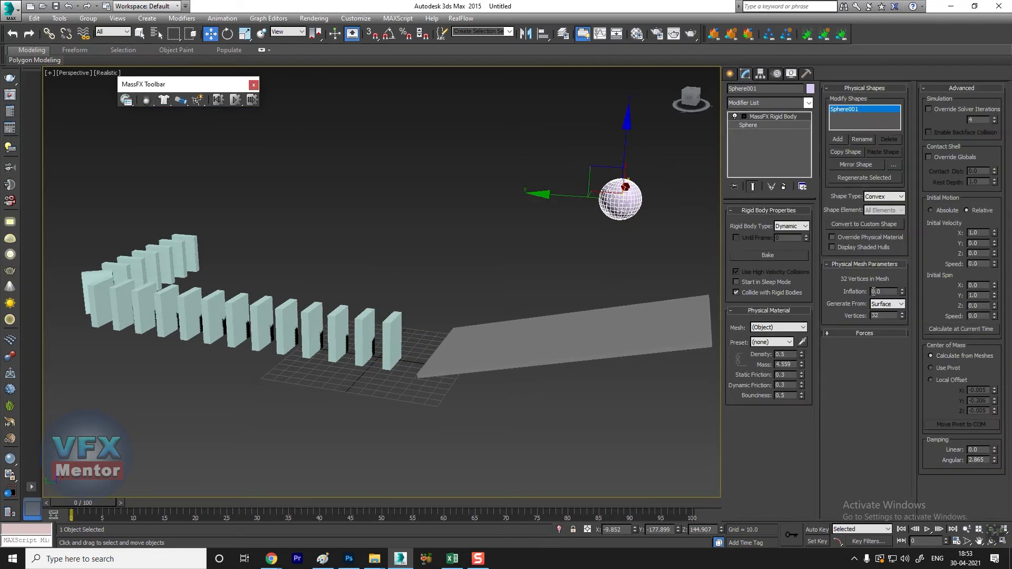
pyautogui.click(881, 197)
pyautogui.click(878, 208)
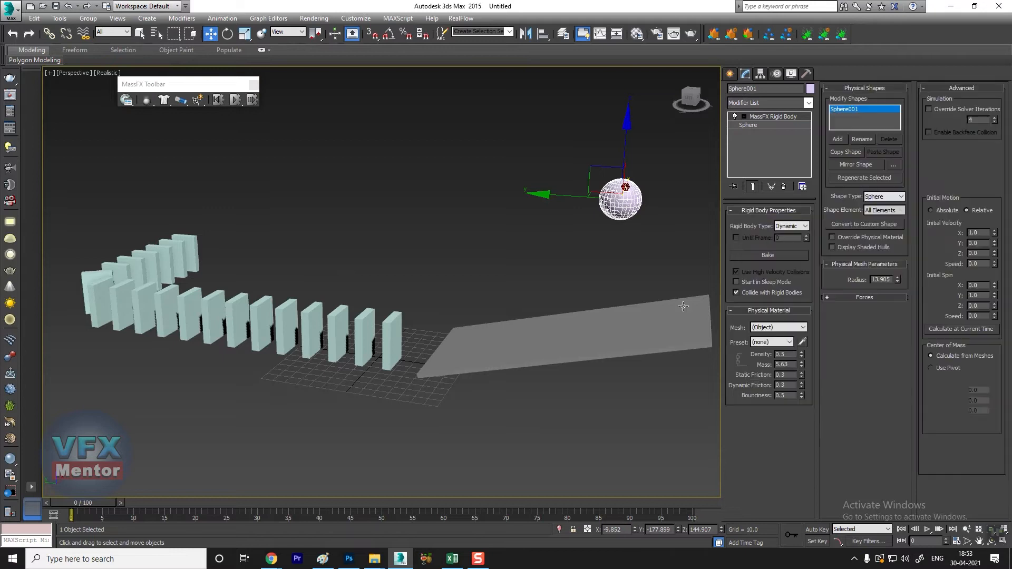
# Step: Set the ramp as a MassFX static rigid body
pyautogui.click(585, 323)
pyautogui.moveTo(147, 105); pyautogui.dragTo(156, 119)
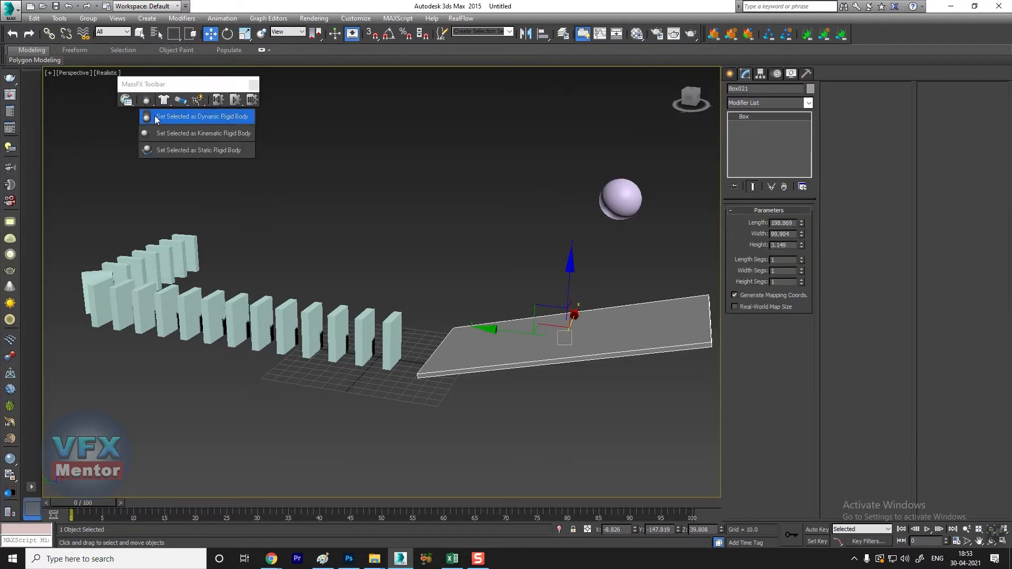
pyautogui.moveTo(200, 154); pyautogui.dragTo(201, 155)
# Step: Simulate the sphere rolling down the ramp into the dominoes up to frame 100, and reset the simulation
pyautogui.scroll(5, 309, 360)
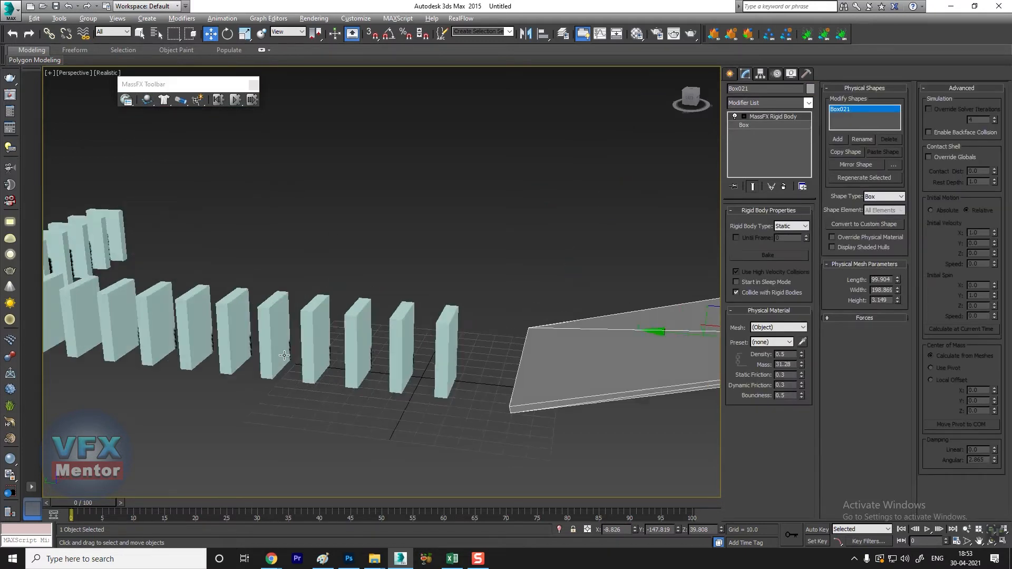
pyautogui.keyDown('alt'); pyautogui.moveTo(310, 359); pyautogui.dragTo(389, 384, button='middle'); pyautogui.keyUp('alt')
pyautogui.scroll(3, 377, 355)
pyautogui.scroll(-4, 380, 357)
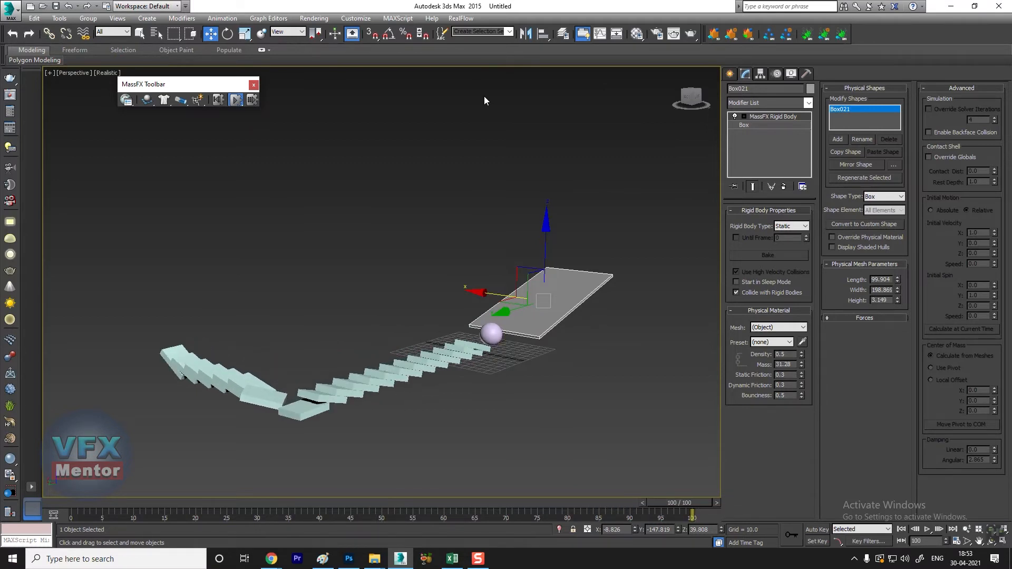
pyautogui.click(218, 102)
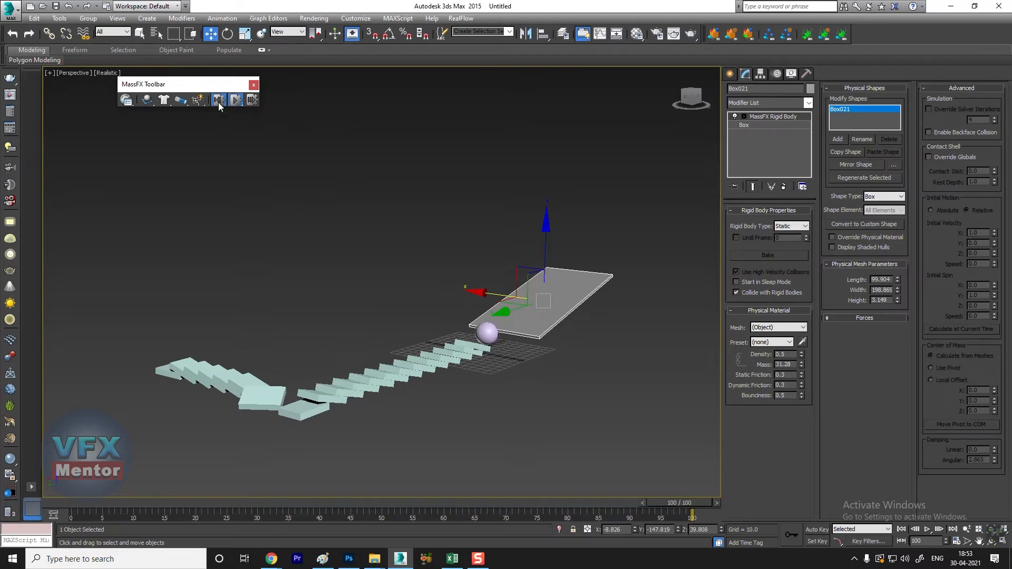
# Step: Set the sphere's physical material preset to Concrete
pyautogui.keyDown('alt'); pyautogui.moveTo(241, 318); pyautogui.dragTo(382, 337, button='middle'); pyautogui.keyUp('alt')
pyautogui.click(321, 230)
pyautogui.keyDown('alt'); pyautogui.moveTo(322, 230); pyautogui.dragTo(456, 350, button='middle'); pyautogui.keyUp('alt')
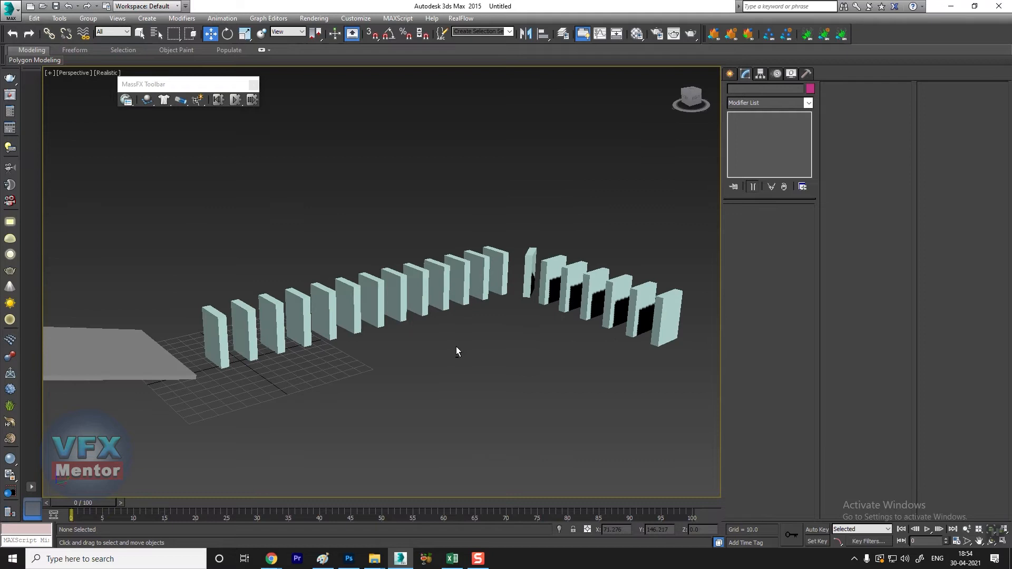
pyautogui.keyDown('alt'); pyautogui.moveTo(382, 343); pyautogui.dragTo(403, 330, button='middle'); pyautogui.keyUp('alt')
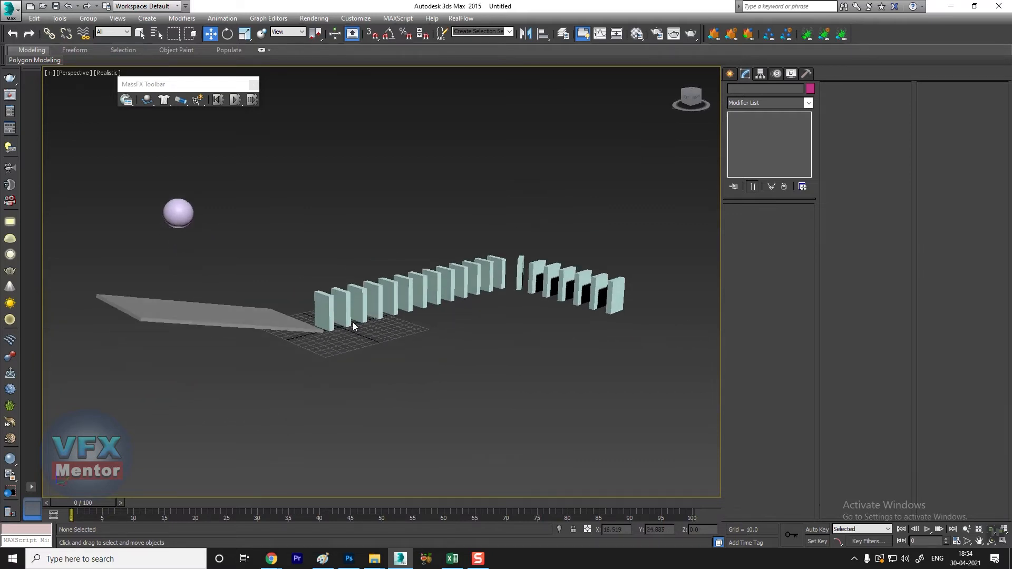
pyautogui.scroll(4, 332, 319)
pyautogui.moveTo(329, 319); pyautogui.dragTo(337, 348, button='middle')
pyautogui.scroll(-4, 333, 352)
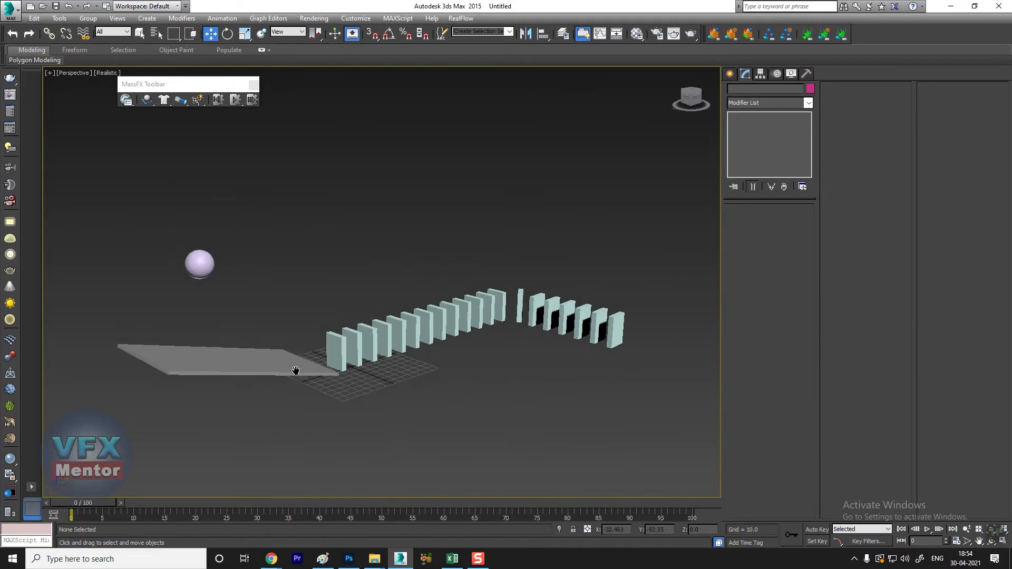
pyautogui.click(209, 270)
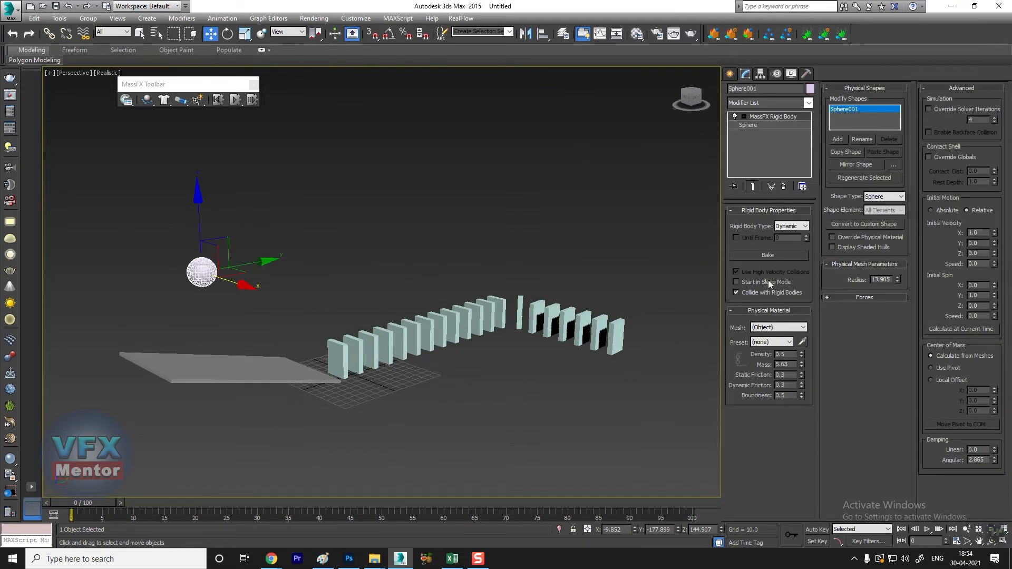
pyautogui.click(774, 336)
pyautogui.click(772, 342)
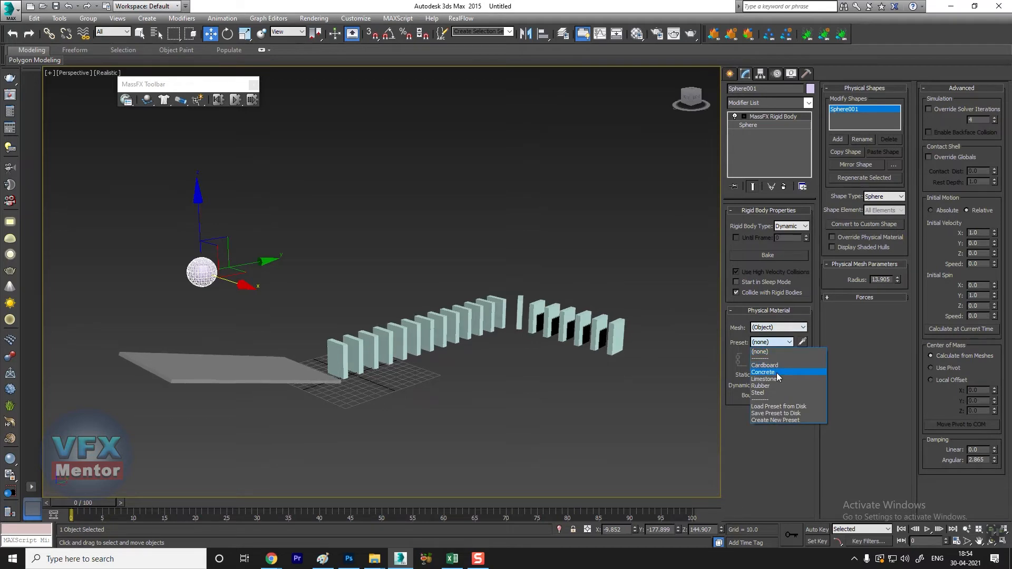
pyautogui.click(783, 372)
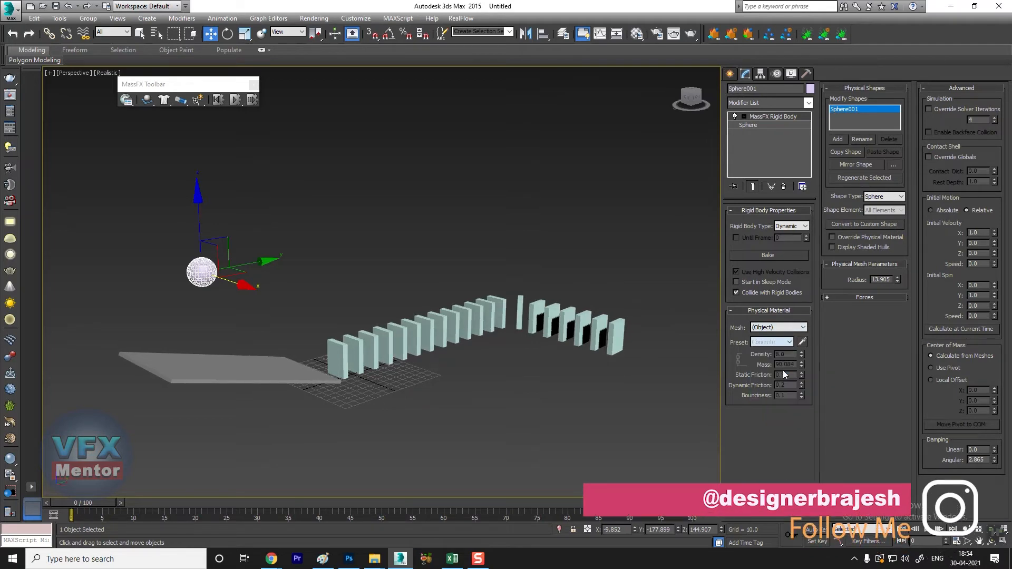
# Step: Simulate the concrete sphere hitting the domino chain up to frame 100, and reset the simulation
pyautogui.click(283, 139)
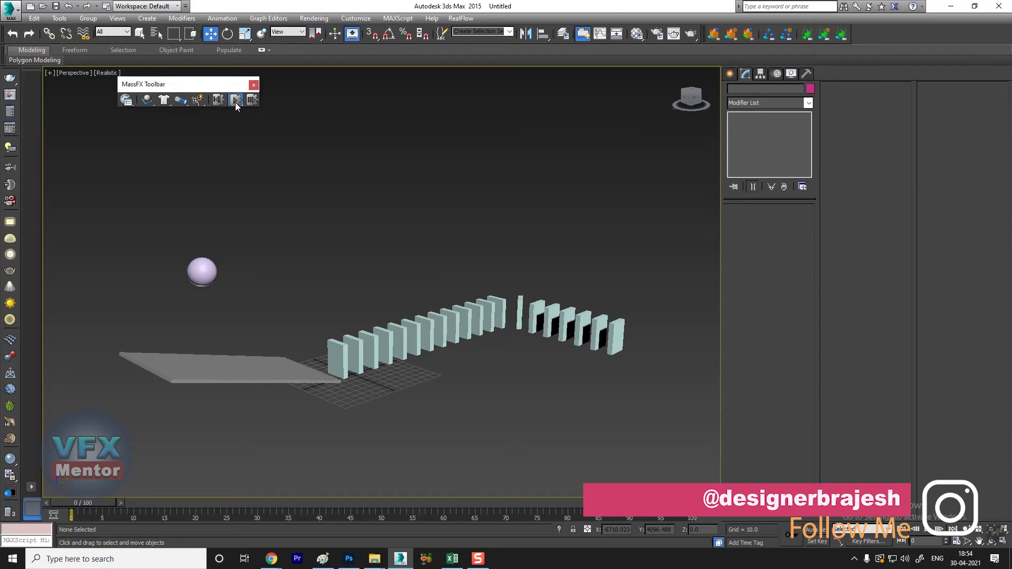
pyautogui.click(235, 102)
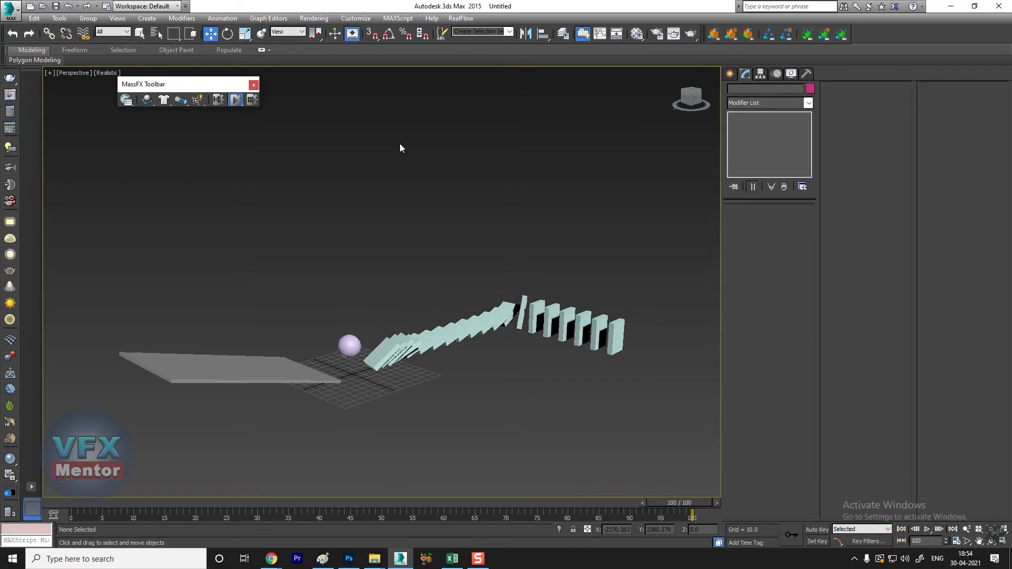
pyautogui.click(218, 100)
# Step: Change the sphere's physical material preset to Rubber and test it with a simulation up to frame 100, resetting it at the end
pyautogui.click(196, 269)
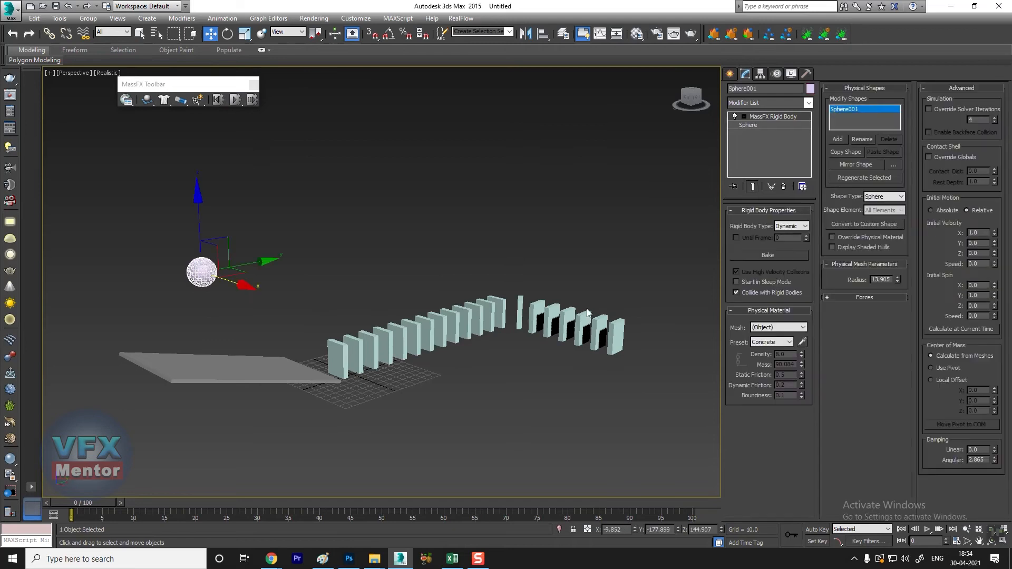
pyautogui.click(772, 342)
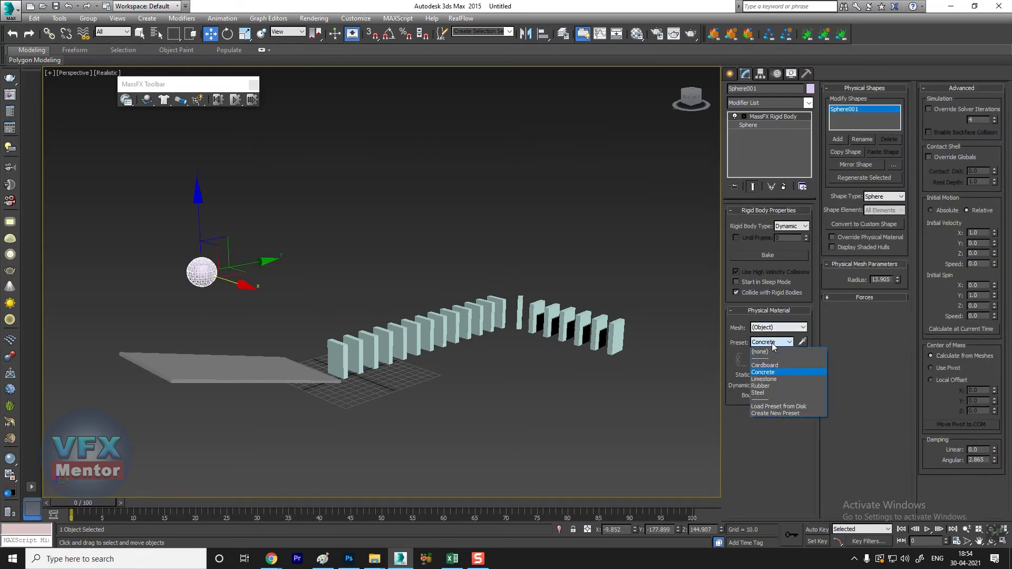
pyautogui.click(773, 386)
pyautogui.click(244, 116)
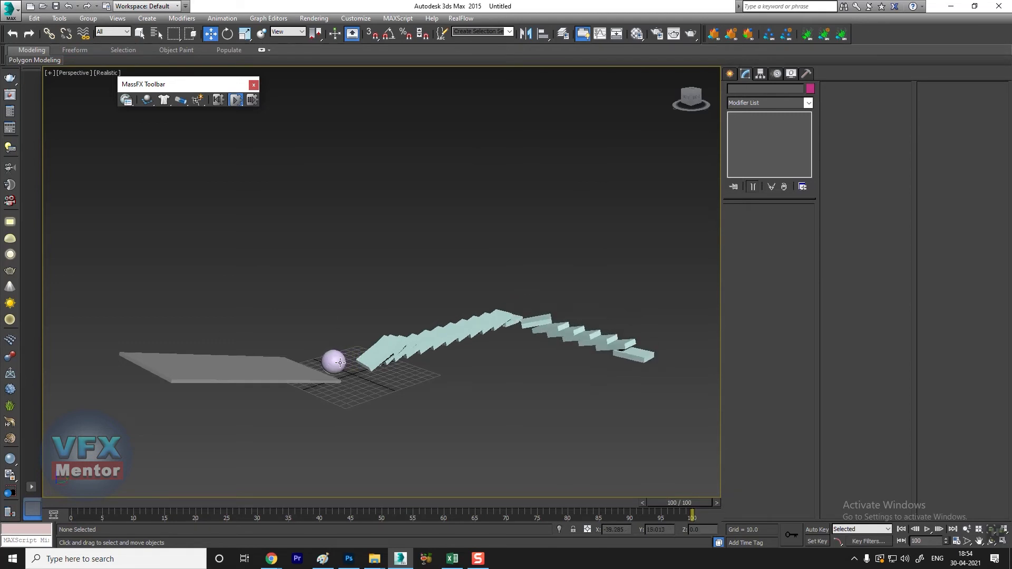
pyautogui.click(218, 101)
# Step: Change the sphere's physical material preset to Steel and test it with a simulation up to frame 100, resetting it at the end
pyautogui.click(202, 272)
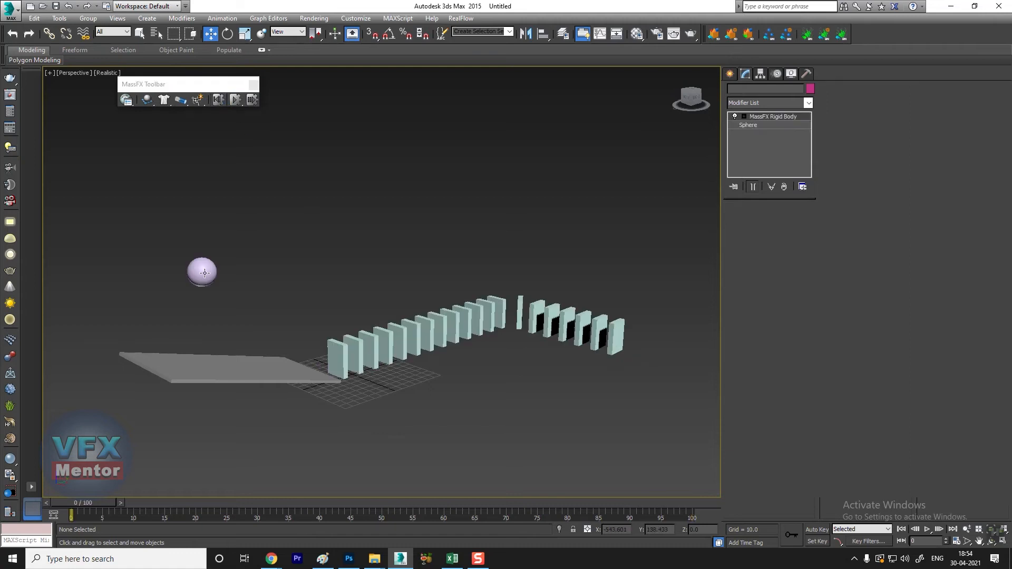
pyautogui.click(777, 343)
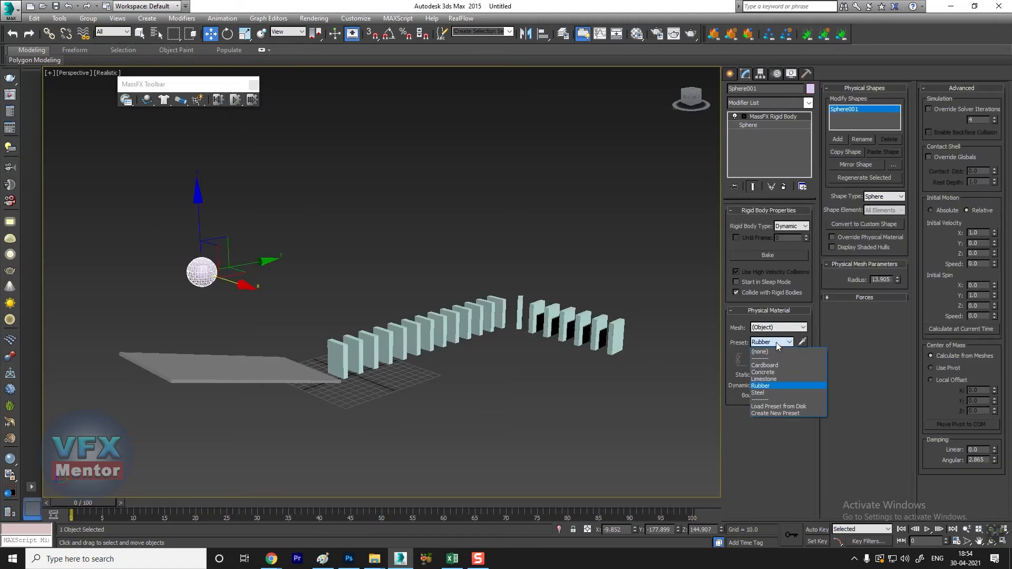
pyautogui.click(771, 394)
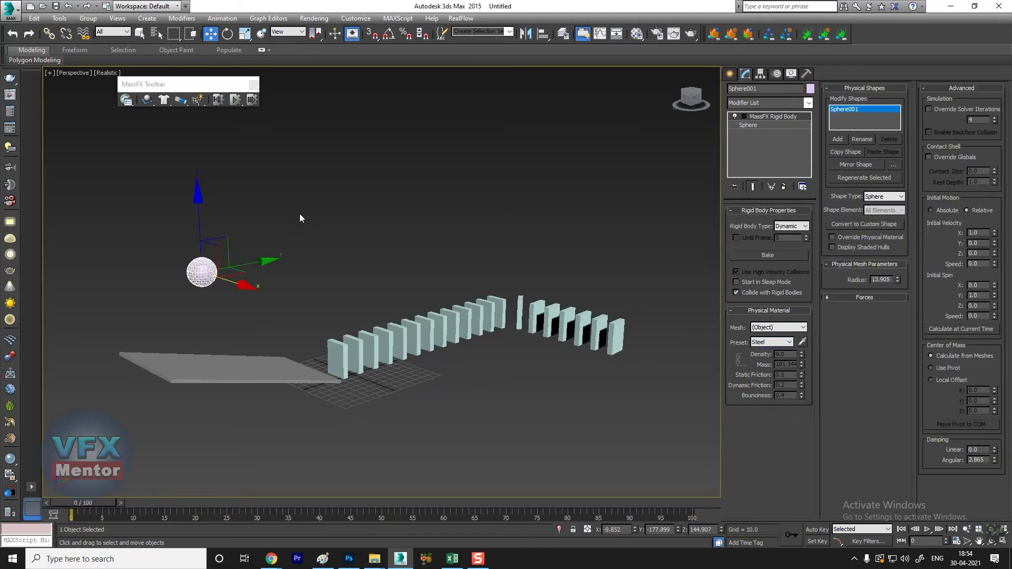
pyautogui.click(236, 101)
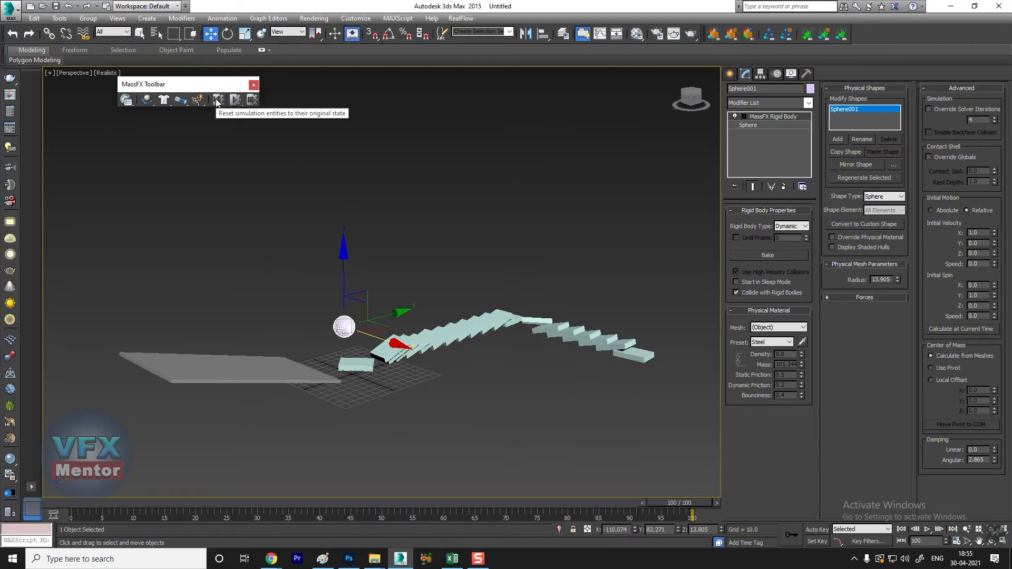
pyautogui.click(218, 100)
# Step: Examine the layout of the domino chain, ramp and sphere from several angles
pyautogui.keyDown('alt'); pyautogui.moveTo(239, 192); pyautogui.dragTo(337, 198, button='middle'); pyautogui.keyUp('alt')
pyautogui.click(338, 199)
pyautogui.scroll(3, 223, 284)
pyautogui.keyDown('alt'); pyautogui.moveTo(224, 285); pyautogui.dragTo(313, 320, button='middle'); pyautogui.keyUp('alt')
pyautogui.moveTo(382, 322); pyautogui.dragTo(452, 308, button='middle')
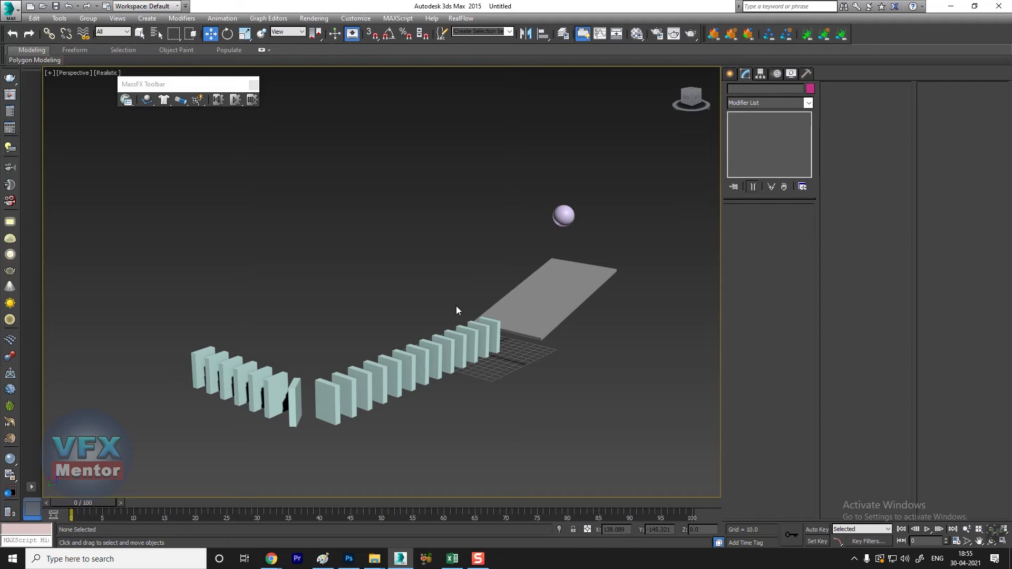
pyautogui.keyDown('alt'); pyautogui.moveTo(448, 355); pyautogui.dragTo(402, 358, button='middle'); pyautogui.keyUp('alt')
pyautogui.scroll(2, 374, 359)
pyautogui.scroll(-2, 374, 359)
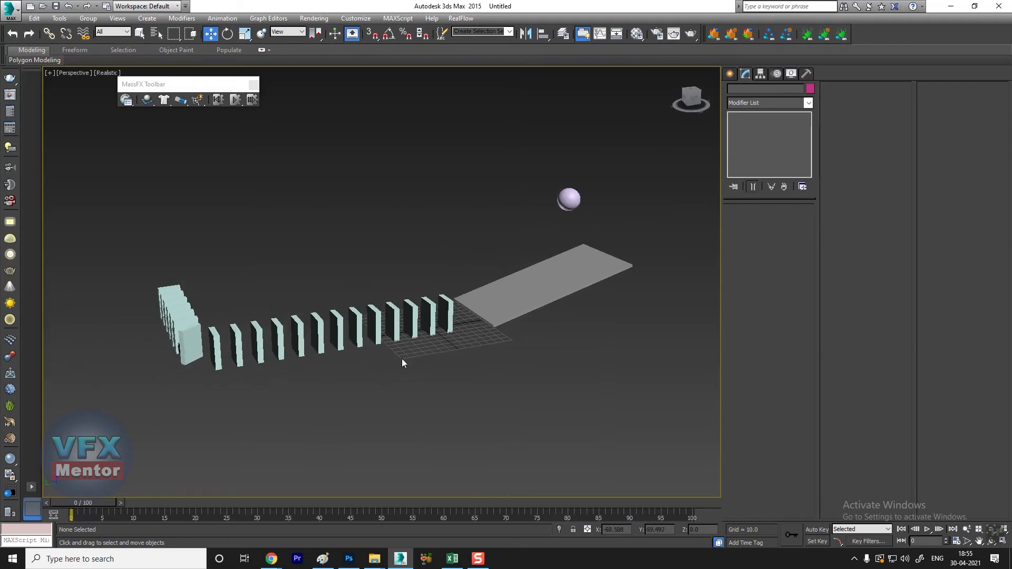
pyautogui.keyDown('alt'); pyautogui.moveTo(320, 374); pyautogui.dragTo(321, 375, button='middle'); pyautogui.keyUp('alt')
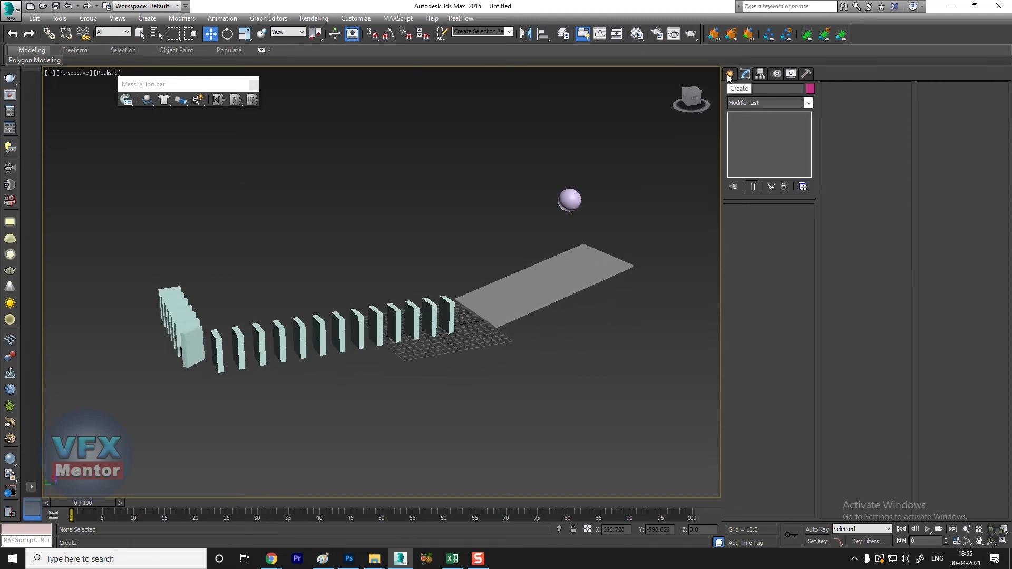
pyautogui.moveTo(425, 335)
pyautogui.keyDown('alt'); pyautogui.mouseDown(button='middle')
pyautogui.moveTo(445, 341)
pyautogui.moveTo(417, 331)
pyautogui.mouseUp(button='middle'); pyautogui.keyUp('alt')
pyautogui.keyDown('alt'); pyautogui.moveTo(483, 294); pyautogui.dragTo(507, 316, button='middle'); pyautogui.keyUp('alt')
pyautogui.moveTo(498, 374); pyautogui.dragTo(531, 273, button='middle')
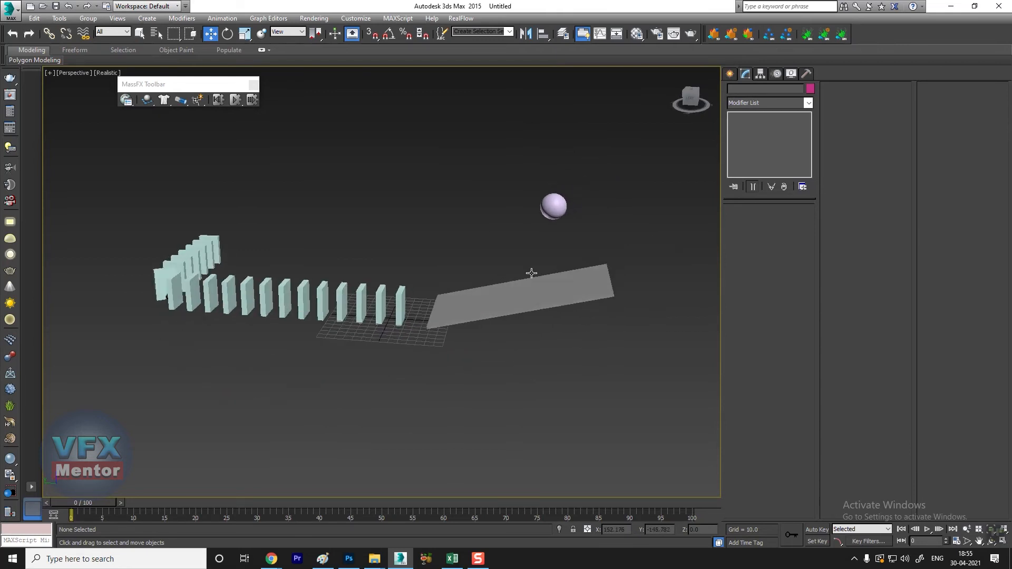
# Step: Create a tall wall box about 304 long, 11 wide and 231 high between the ramp and the first domino
pyautogui.click(730, 74)
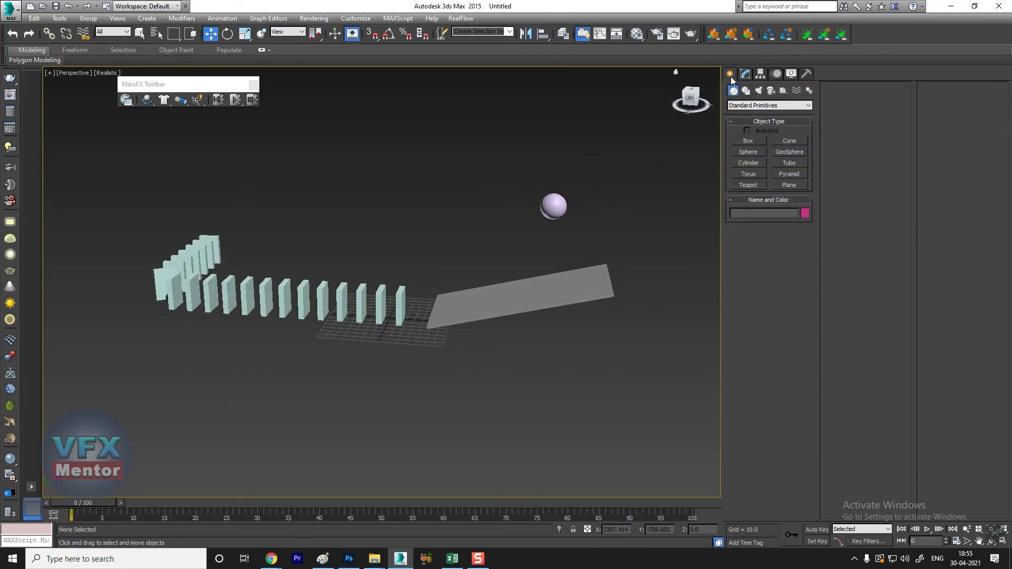
pyautogui.click(749, 140)
pyautogui.keyDown('alt'); pyautogui.moveTo(447, 334); pyautogui.dragTo(428, 287, button='middle'); pyautogui.keyUp('alt')
pyautogui.moveTo(428, 287); pyautogui.dragTo(441, 404)
pyautogui.click(447, 227)
# Step: Set the new wall box as a MassFX dynamic rigid body
pyautogui.keyDown('alt'); pyautogui.moveTo(456, 315); pyautogui.dragTo(208, 135, button='middle'); pyautogui.keyUp('alt')
pyautogui.moveTo(147, 99); pyautogui.dragTo(207, 120)
pyautogui.keyDown('alt'); pyautogui.moveTo(369, 295); pyautogui.dragTo(412, 327, button='middle'); pyautogui.keyUp('alt')
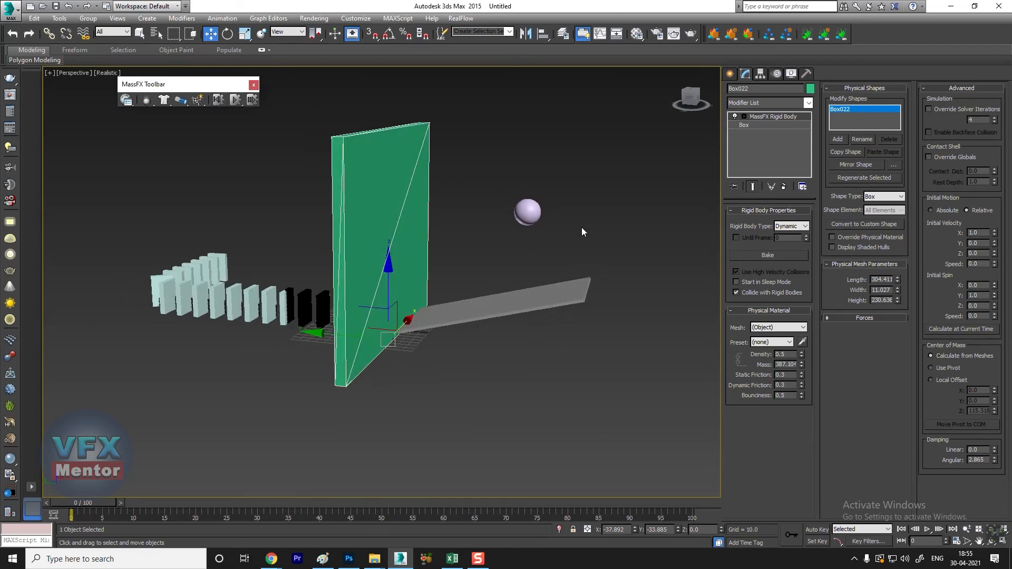
# Step: Set the sphere's physical material preset back to Rubber
pyautogui.click(527, 212)
pyautogui.click(772, 342)
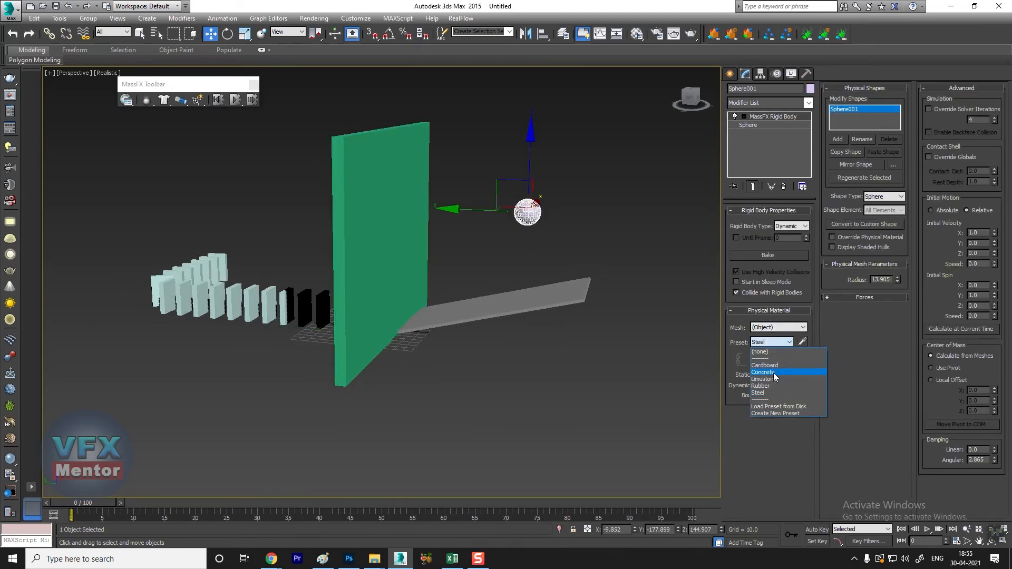
pyautogui.click(774, 386)
pyautogui.click(602, 173)
# Step: Move the sphere and the ramp together about 100 units along negative Y, away from the wall
pyautogui.keyDown('alt'); pyautogui.moveTo(426, 366); pyautogui.dragTo(442, 366, button='middle'); pyautogui.keyUp('alt')
pyautogui.moveTo(621, 150); pyautogui.dragTo(474, 347)
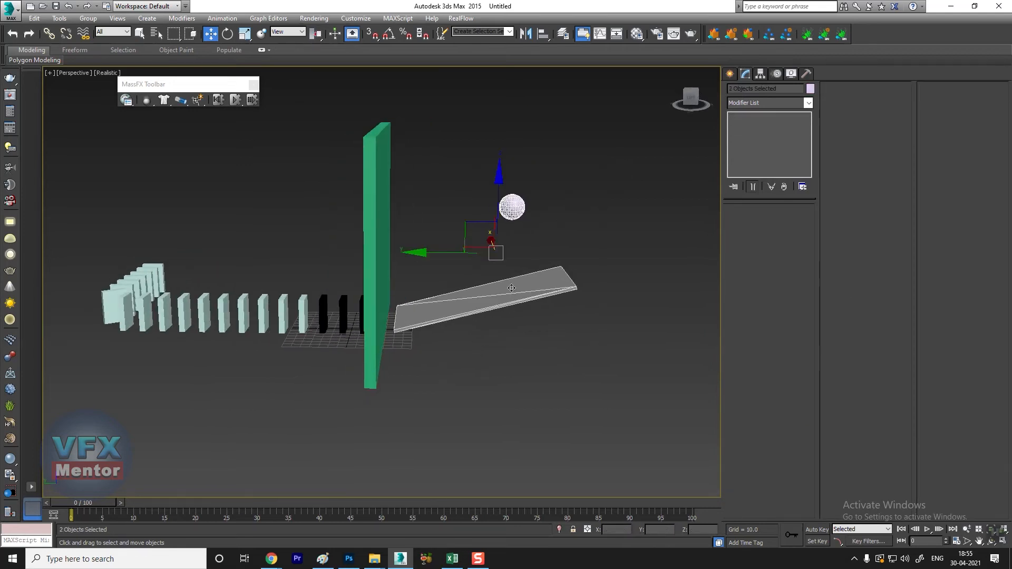
pyautogui.moveTo(418, 254); pyautogui.dragTo(510, 253)
pyautogui.keyDown('alt'); pyautogui.moveTo(563, 356); pyautogui.dragTo(537, 352, button='middle'); pyautogui.keyUp('alt')
# Step: Simulate the rubber sphere rolling off the ramp against the wall up to frame 100, and reset the simulation
pyautogui.click(459, 121)
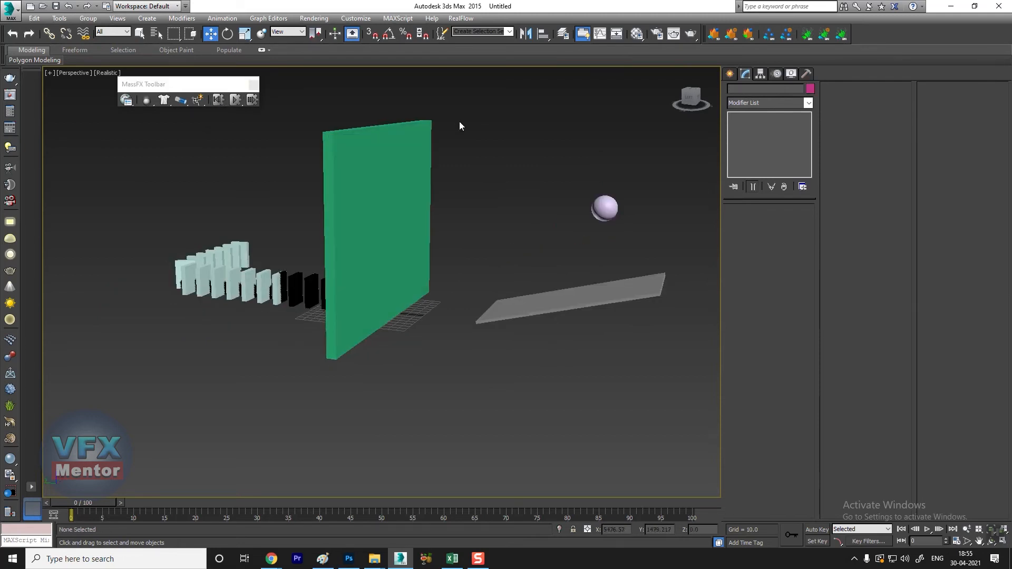
pyautogui.click(237, 101)
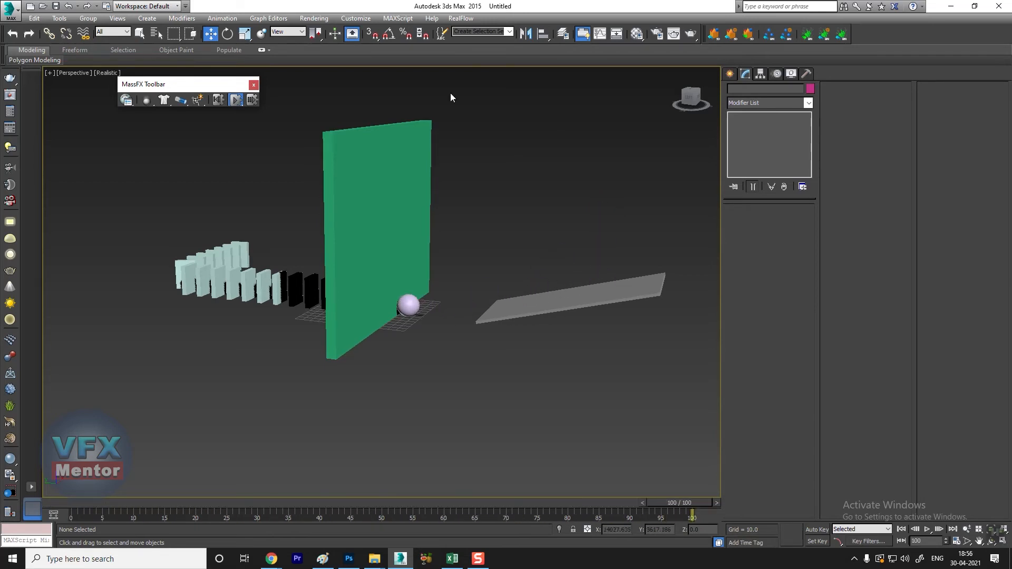
pyautogui.click(219, 101)
# Step: Enlarge the sphere's radius to about 30 and reapply the Sphere shape type so its physical mesh matches
pyautogui.click(604, 209)
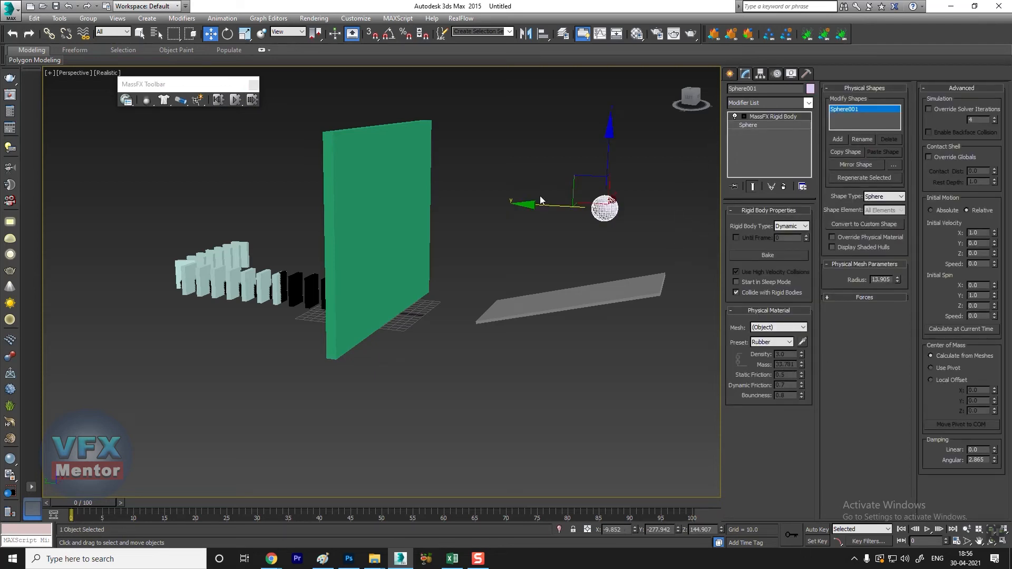
pyautogui.click(751, 126)
pyautogui.moveTo(798, 224); pyautogui.dragTo(811, 163)
pyautogui.click(768, 117)
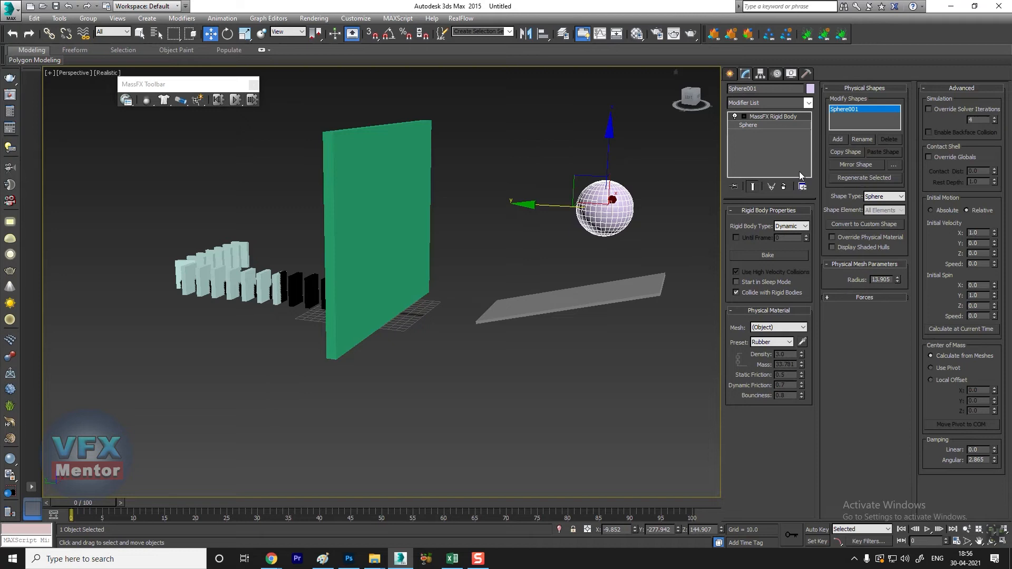
pyautogui.click(880, 199)
pyautogui.click(878, 206)
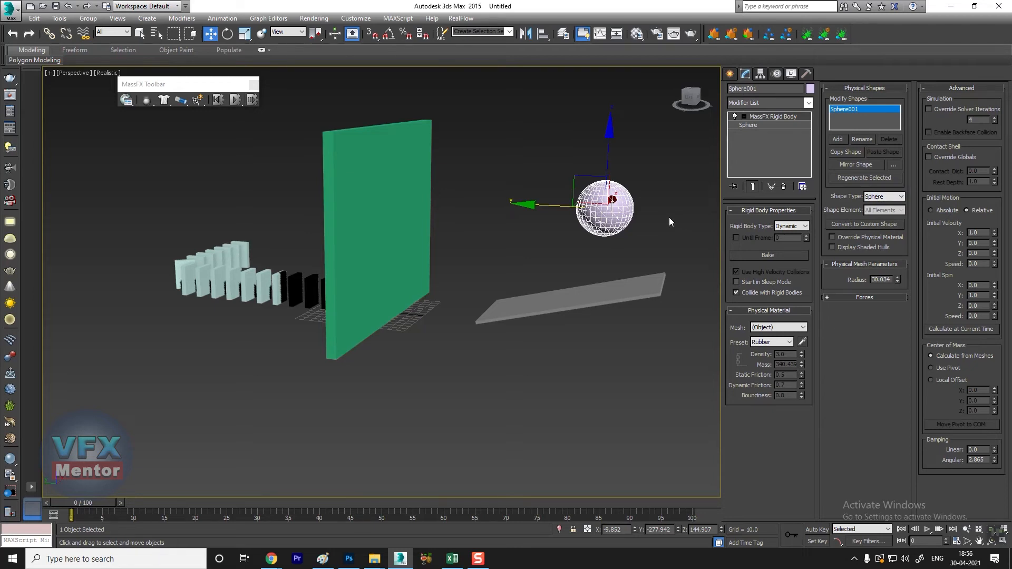
# Step: Set the enlarged sphere's physical material preset to Cardboard
pyautogui.click(770, 343)
pyautogui.click(781, 366)
pyautogui.click(663, 160)
# Step: Simulate the enlarged sphere striking the wall up to frame 100, inspect the outcome, and reset the simulation
pyautogui.click(235, 100)
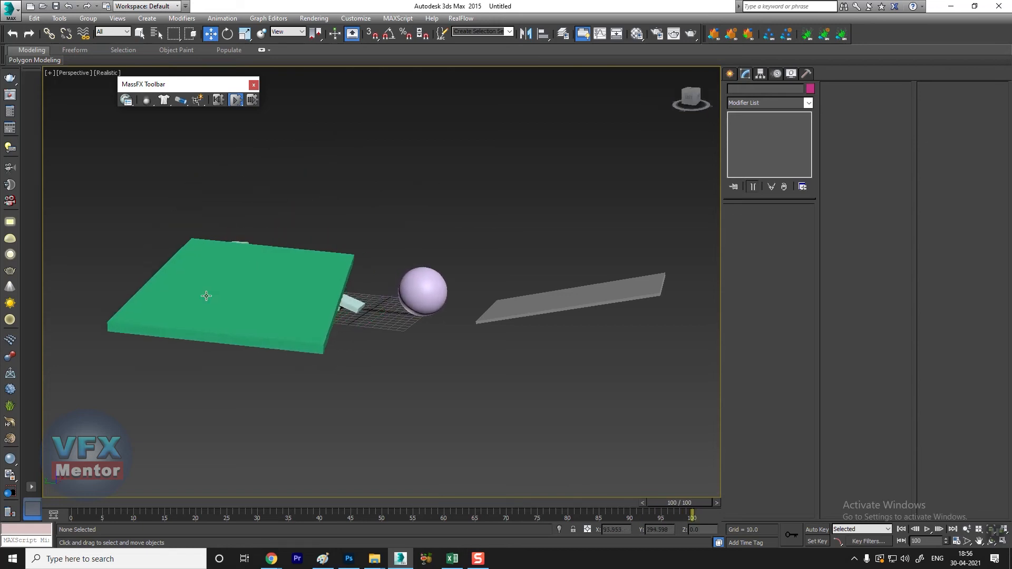
pyautogui.keyDown('alt'); pyautogui.moveTo(231, 347); pyautogui.dragTo(350, 347, button='middle'); pyautogui.keyUp('alt')
pyautogui.keyDown('alt'); pyautogui.moveTo(490, 249); pyautogui.dragTo(281, 321, button='middle'); pyautogui.keyUp('alt')
pyautogui.click(218, 100)
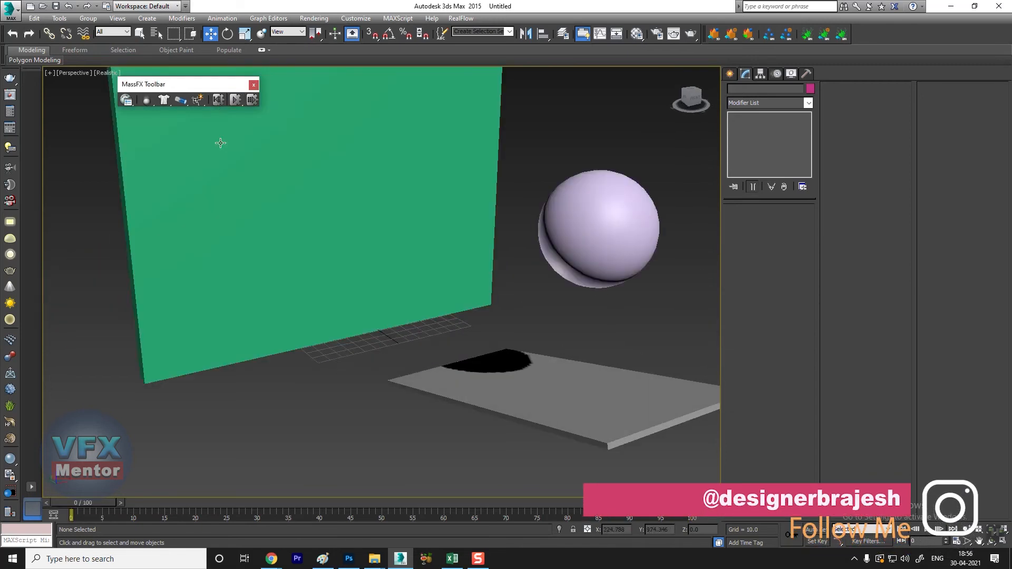
# Step: Reduce the sphere's base radius to about 16.8 and compare it with its larger physical mesh
pyautogui.scroll(-6, 347, 266)
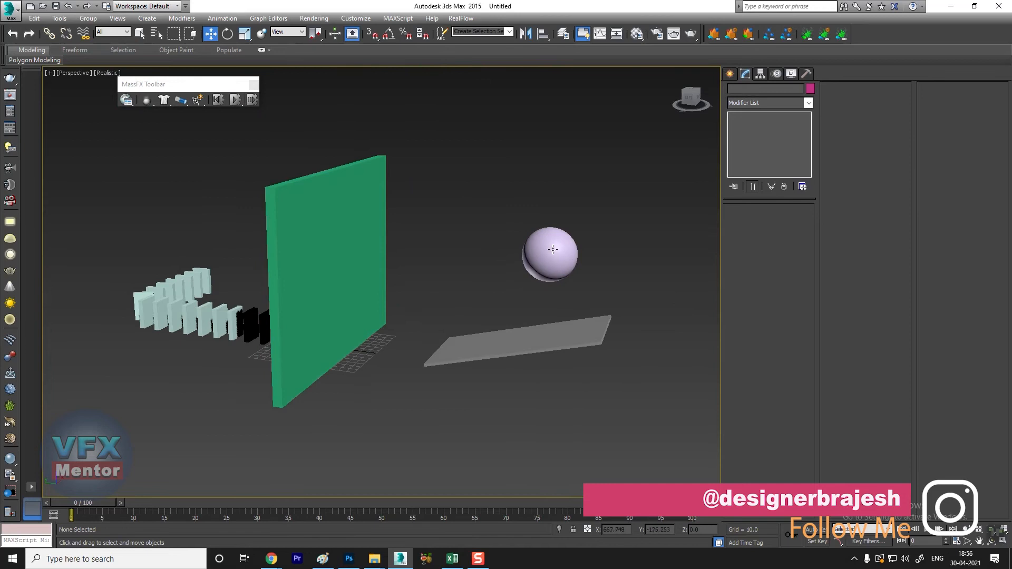
pyautogui.click(552, 249)
pyautogui.click(759, 125)
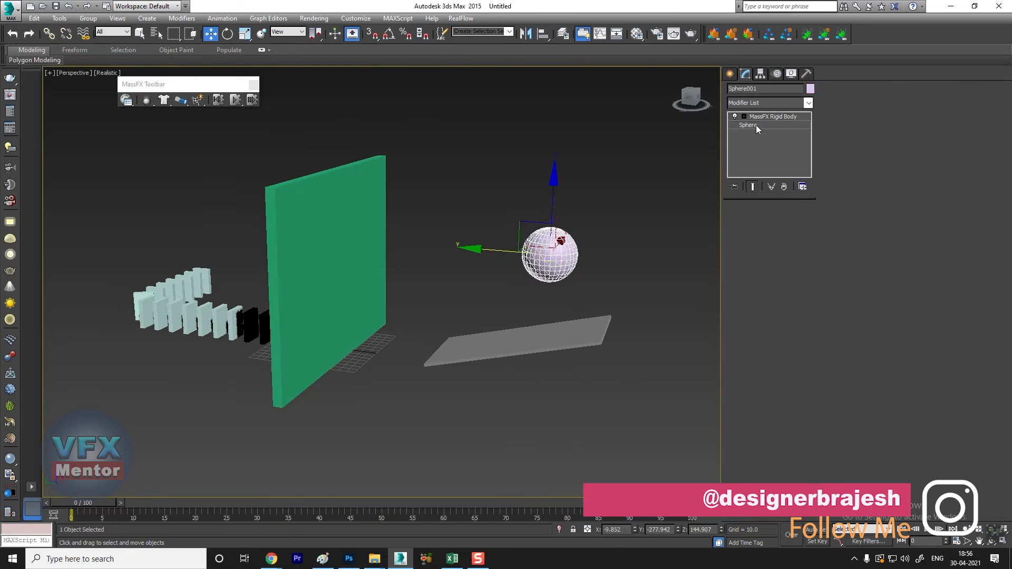
pyautogui.moveTo(798, 226); pyautogui.dragTo(799, 248)
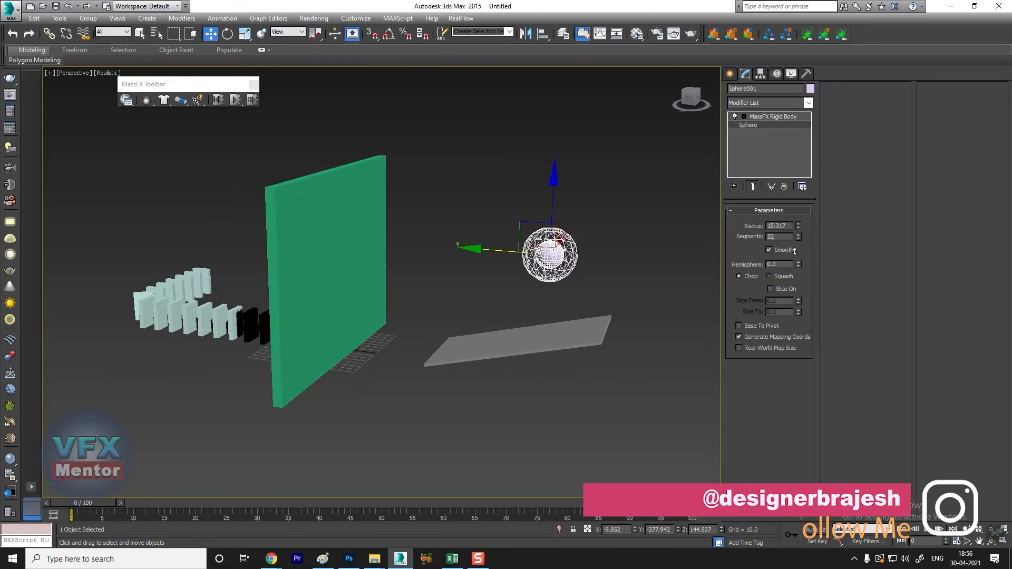
pyautogui.scroll(10, 545, 252)
pyautogui.scroll(-10, 545, 252)
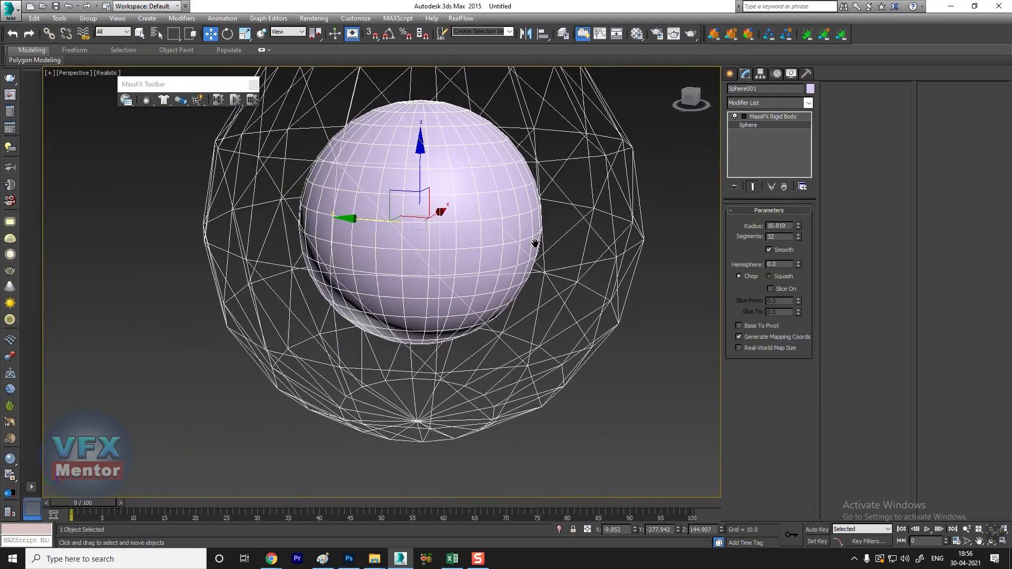
pyautogui.keyDown('alt'); pyautogui.moveTo(574, 250); pyautogui.dragTo(552, 257, button='middle'); pyautogui.keyUp('alt')
pyautogui.click(517, 257)
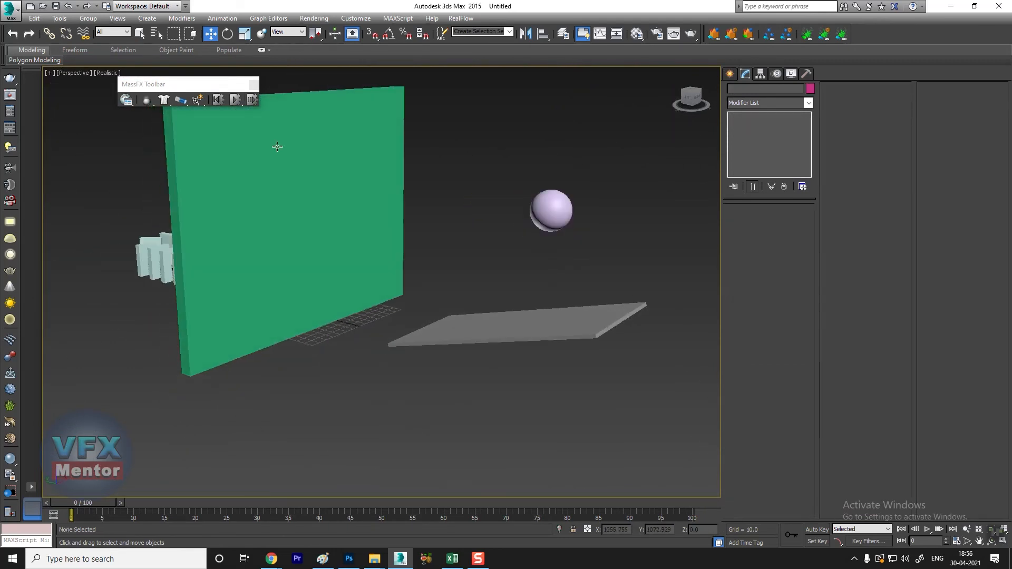
# Step: Simulate the reduced sphere with its oversized physical mesh striking the wall up to frame 100, and reset the simulation
pyautogui.click(236, 100)
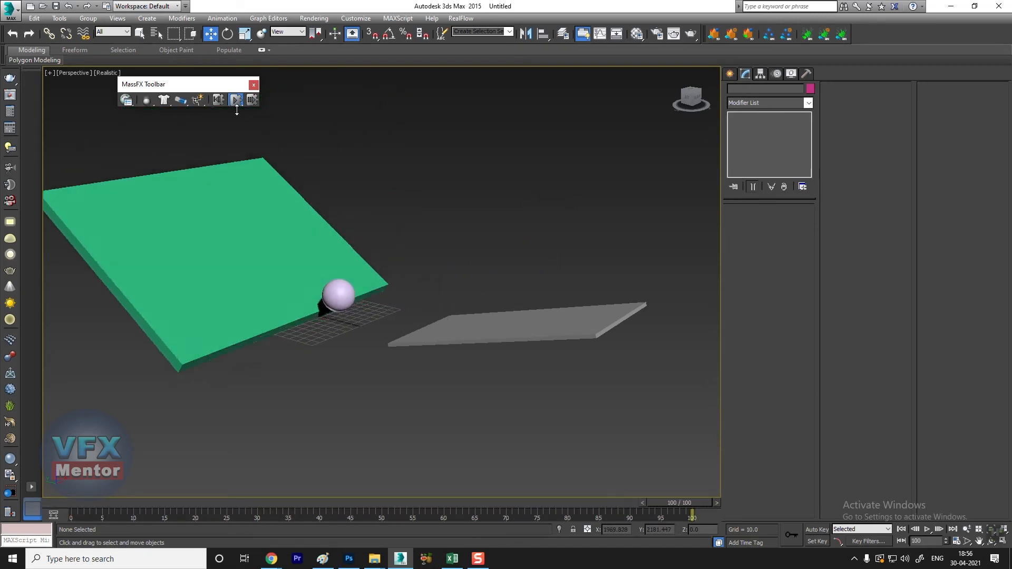
pyautogui.click(217, 99)
pyautogui.keyDown('alt'); pyautogui.moveTo(523, 325); pyautogui.dragTo(500, 224, button='middle'); pyautogui.keyUp('alt')
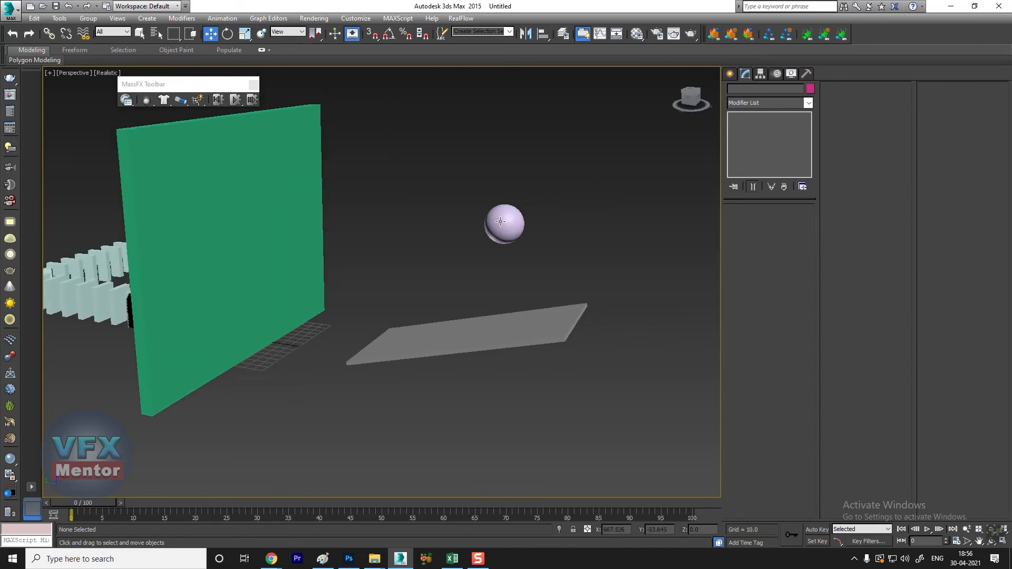
# Step: Reapply the Sphere shape type to the sphere's rigid body so its physical mesh fits the reduced radius
pyautogui.click(505, 203)
pyautogui.scroll(5, 505, 222)
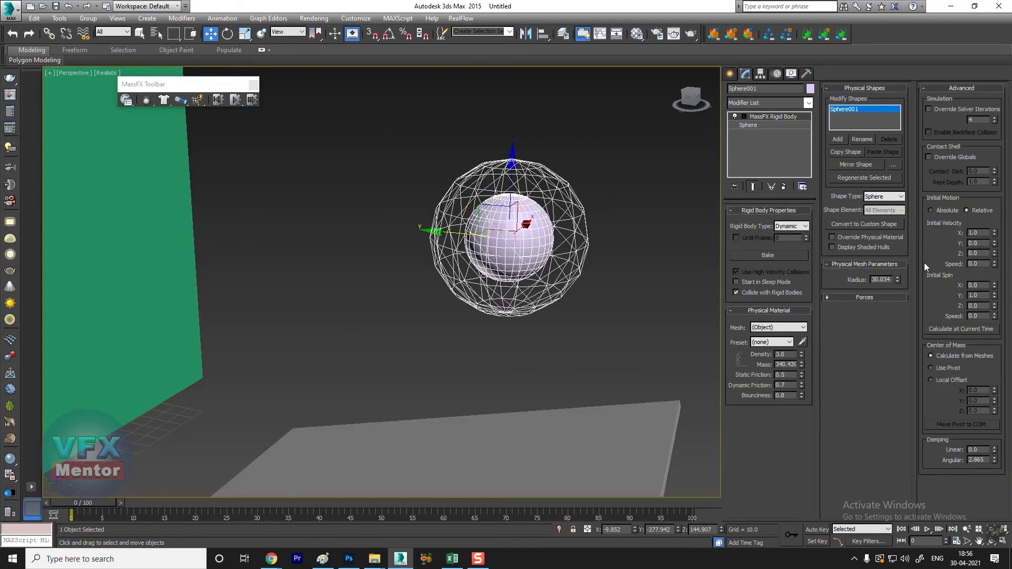
pyautogui.click(894, 197)
pyautogui.click(878, 208)
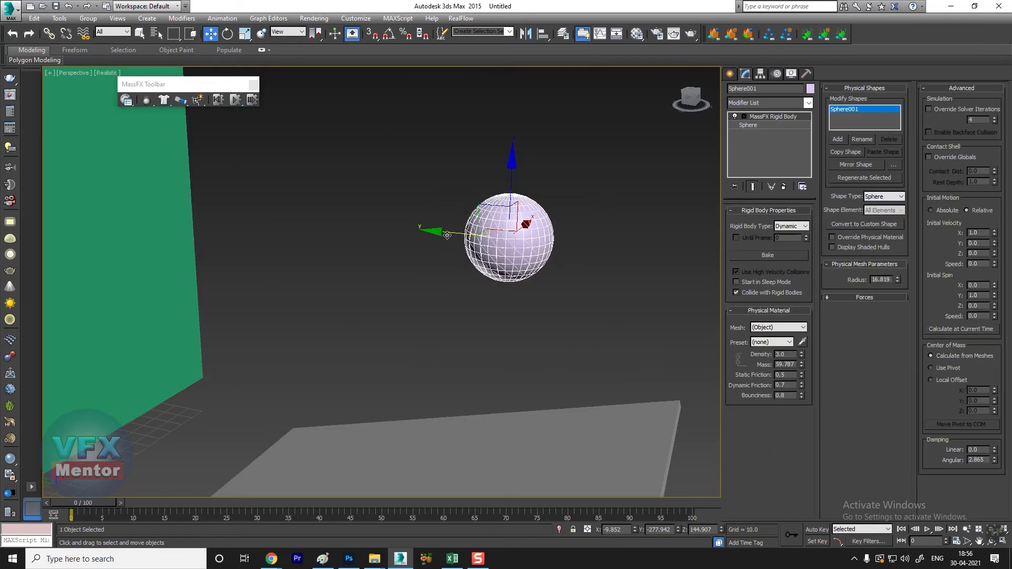
# Step: Simulate the sphere with its refitted mesh striking the wall up to frame 100, and reset the simulation
pyautogui.scroll(-5, 521, 276)
pyautogui.keyDown('alt'); pyautogui.moveTo(520, 323); pyautogui.dragTo(508, 314); pyautogui.keyUp('alt')
pyautogui.keyDown('alt'); pyautogui.moveTo(508, 315); pyautogui.dragTo(511, 312, button='middle'); pyautogui.keyUp('alt')
pyautogui.click(486, 174)
pyautogui.click(236, 101)
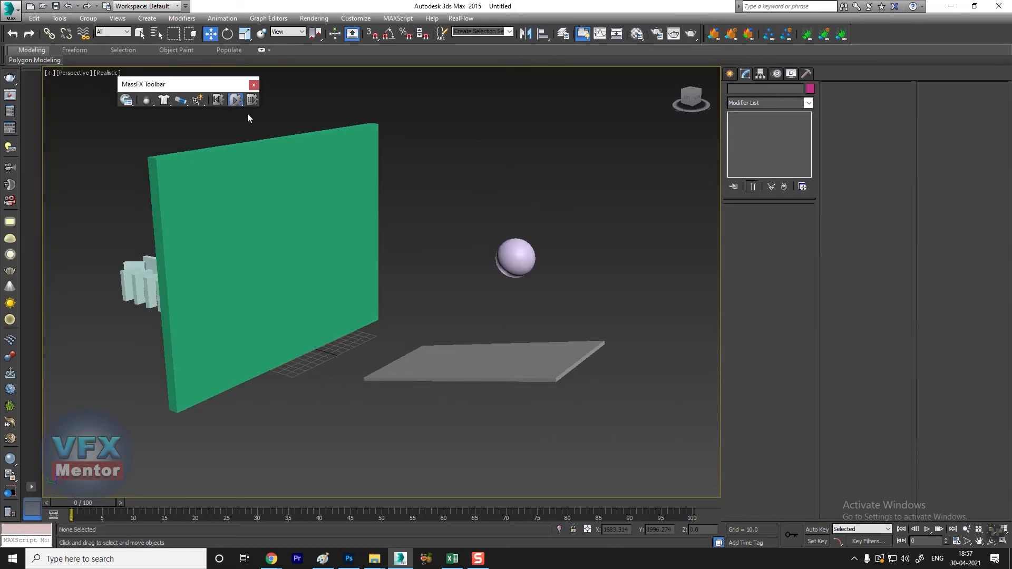
pyautogui.click(218, 101)
# Step: Set the sphere's density to 150, simulate its impact on the wall up to frame 100, and reset the simulation
pyautogui.click(519, 256)
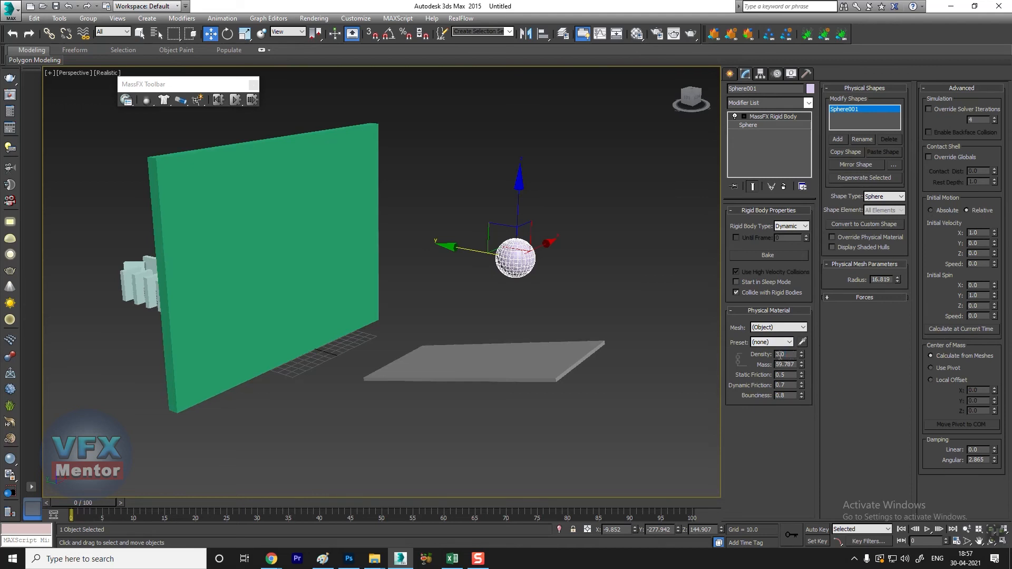
pyautogui.write('150')
pyautogui.press('Return')
pyautogui.click(548, 248)
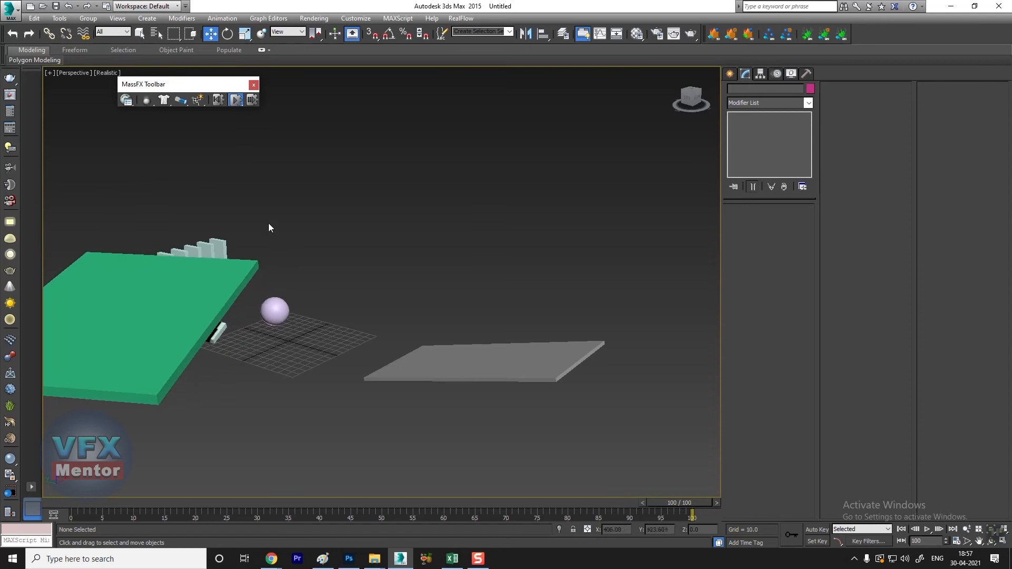
pyautogui.click(218, 103)
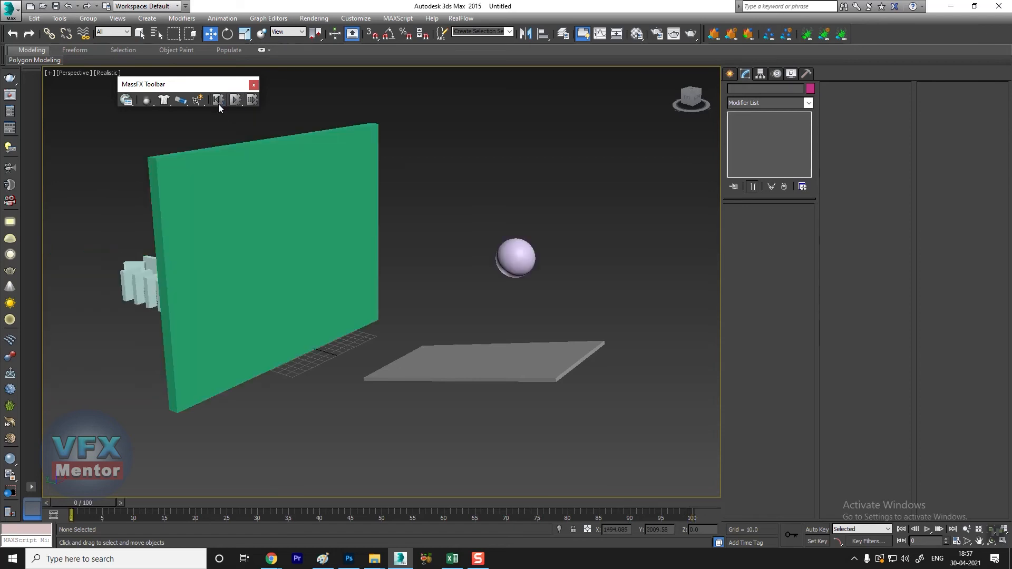
# Step: Set the wall's density to 200, simulate the 150-density sphere striking it, and reset the simulation
pyautogui.click(513, 246)
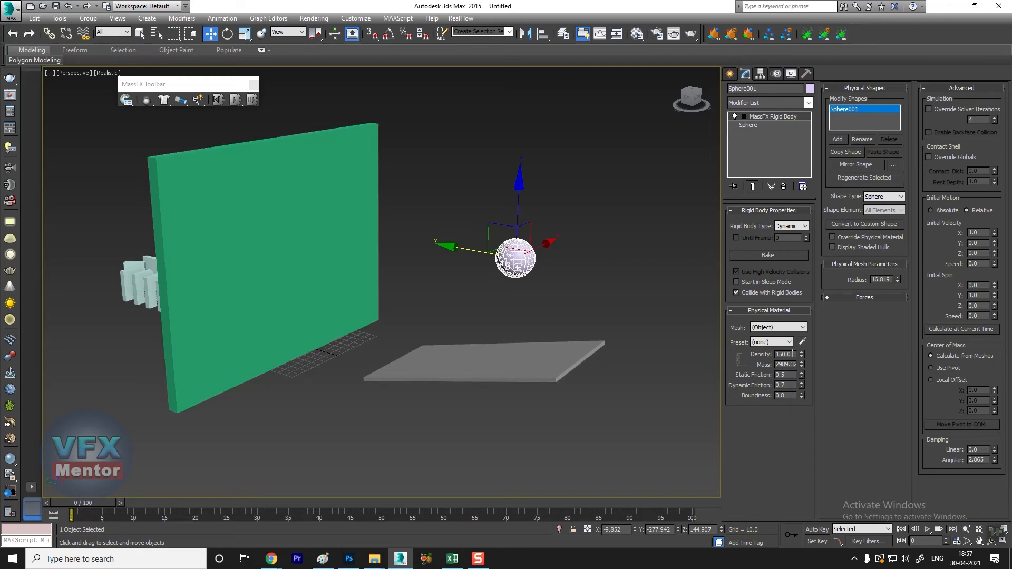
pyautogui.click(323, 177)
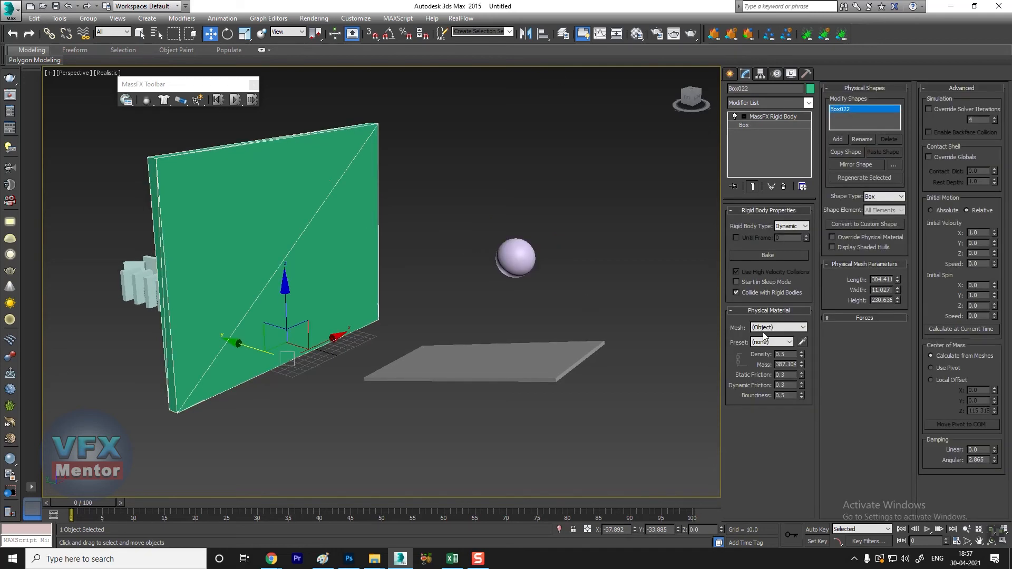
pyautogui.write('200')
pyautogui.press('Return')
pyautogui.click(434, 115)
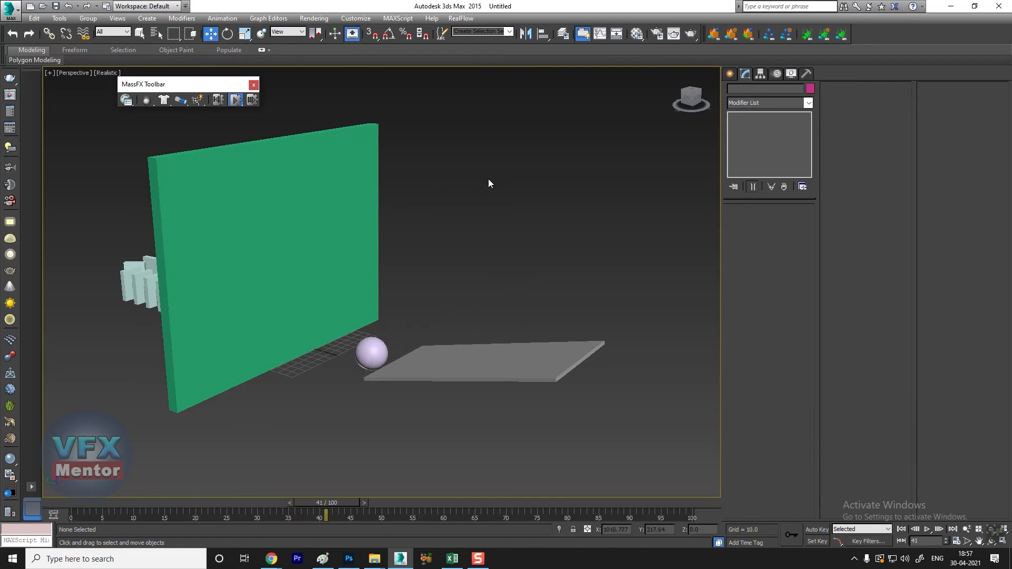
pyautogui.click(219, 100)
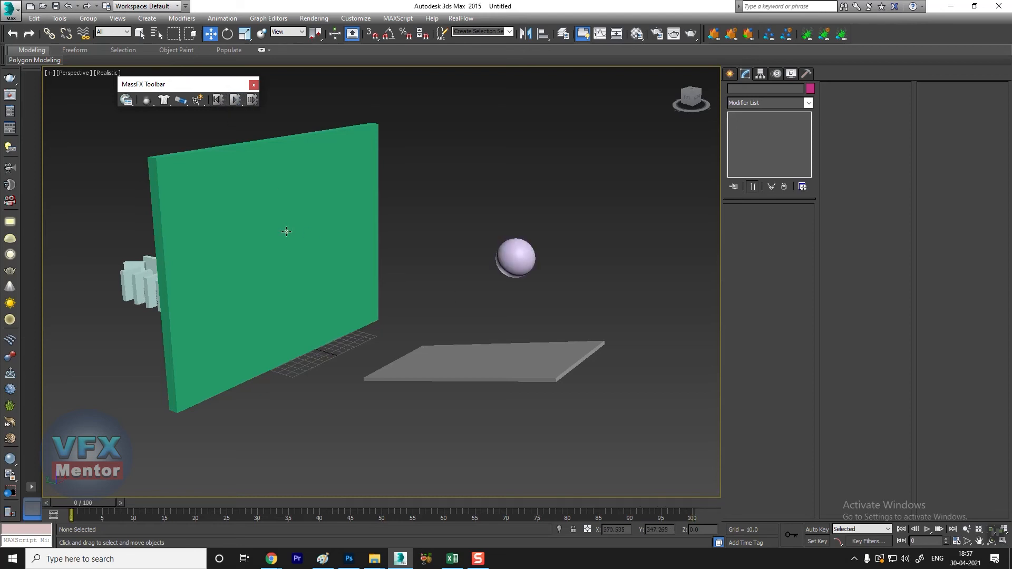
# Step: Set the sphere's density to 300, simulate its impact on the wall up to frame 100, and reset the simulation
pyautogui.click(519, 256)
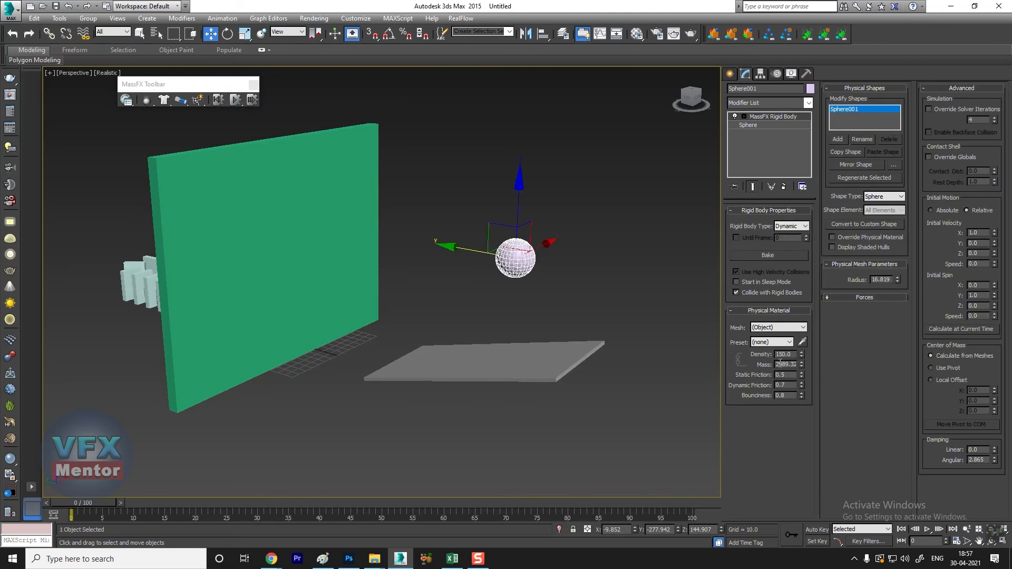
pyautogui.doubleClick(793, 356)
pyautogui.write('30')
pyautogui.click(508, 178)
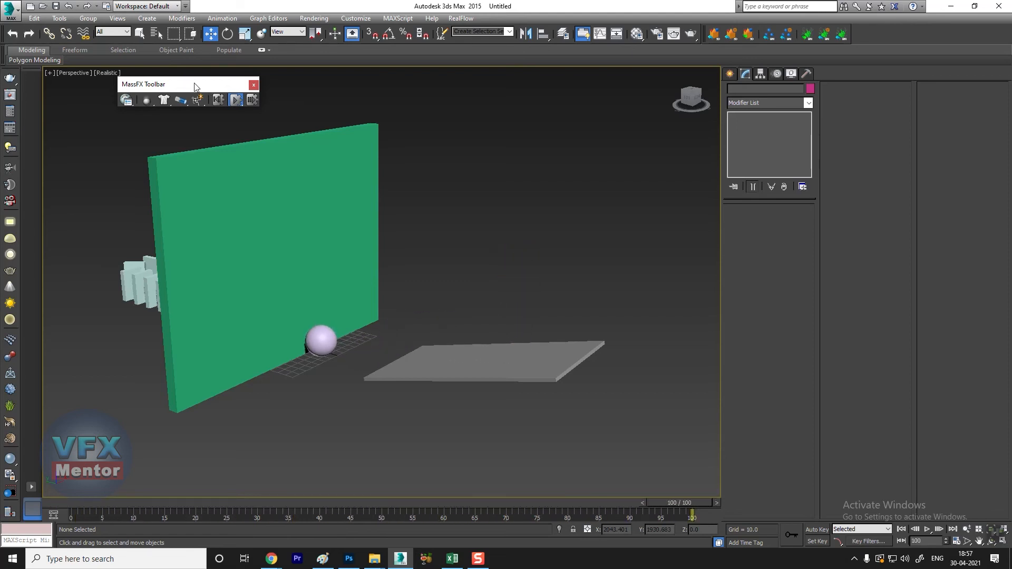
pyautogui.click(217, 100)
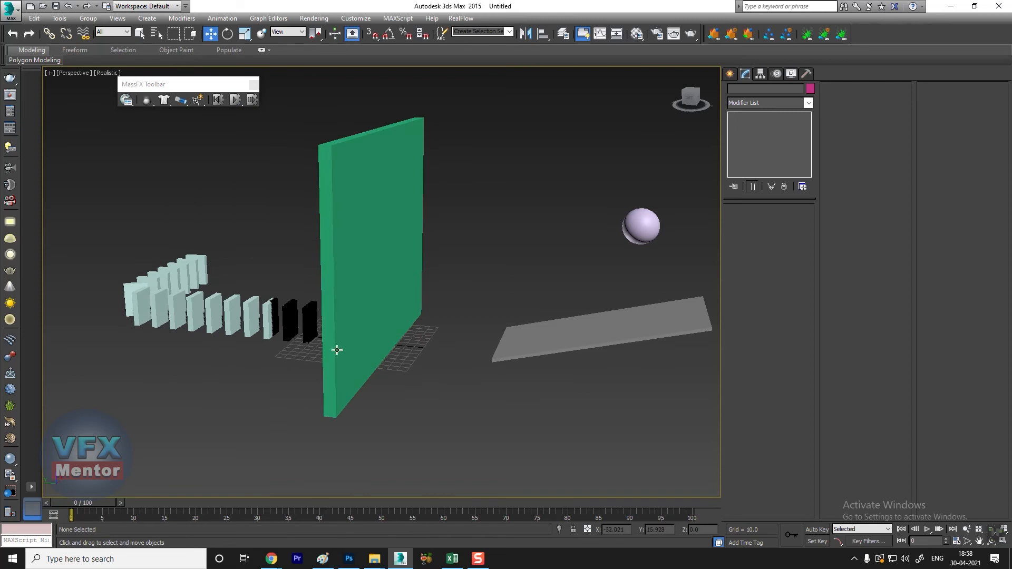
# Step: Check the wall's density, simulate the sphere's impact again with both sides of the wall in view, and reset the simulation
pyautogui.click(337, 350)
pyautogui.keyDown('alt'); pyautogui.moveTo(337, 350); pyautogui.dragTo(300, 363, button='middle'); pyautogui.keyUp('alt')
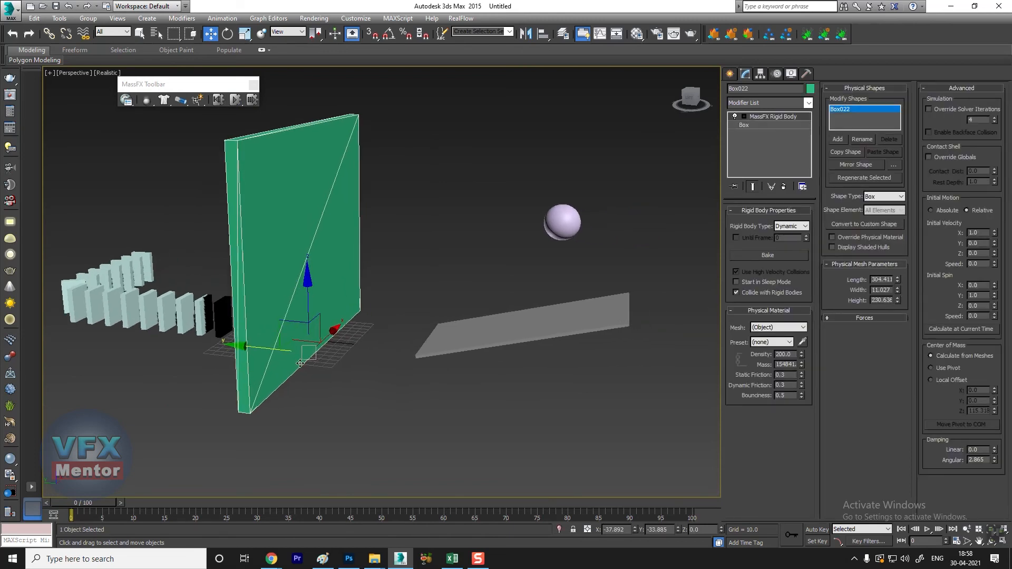
pyautogui.doubleClick(794, 355)
pyautogui.click(467, 241)
pyautogui.keyDown('alt'); pyautogui.moveTo(467, 241); pyautogui.dragTo(429, 288, button='middle'); pyautogui.keyUp('alt')
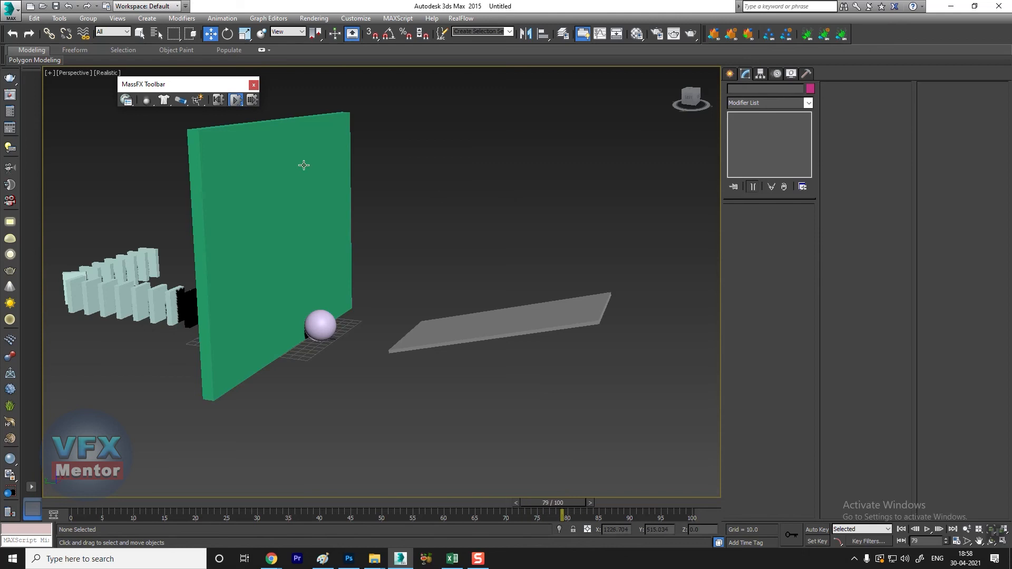
pyautogui.click(219, 100)
# Step: Set the wall's density to 20 and simulate the 300-density sphere striking it up to frame 100
pyautogui.keyDown('alt'); pyautogui.moveTo(297, 260); pyautogui.dragTo(537, 237, button='middle'); pyautogui.keyUp('alt')
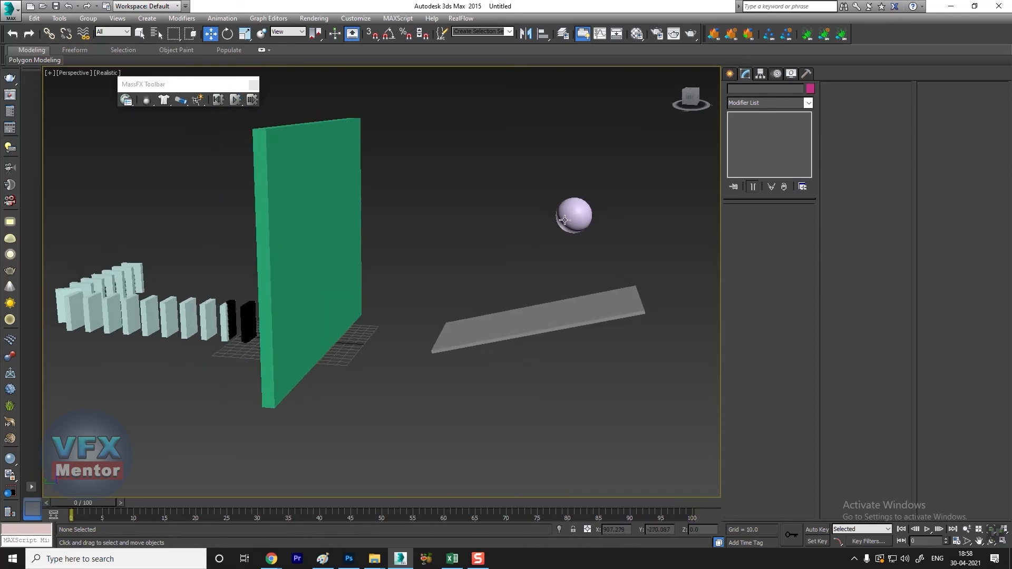
pyautogui.click(577, 216)
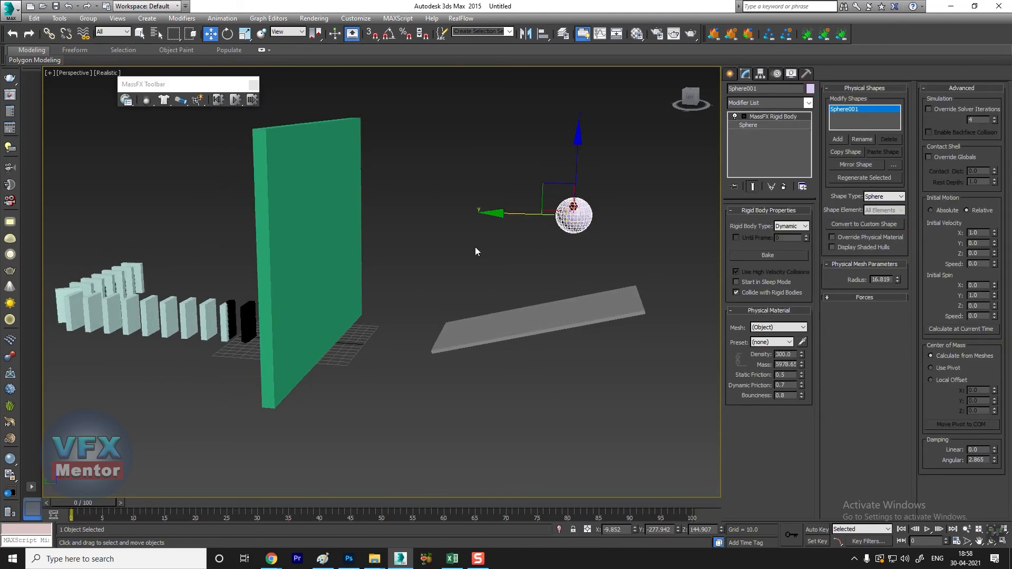
pyautogui.click(391, 257)
pyautogui.click(298, 266)
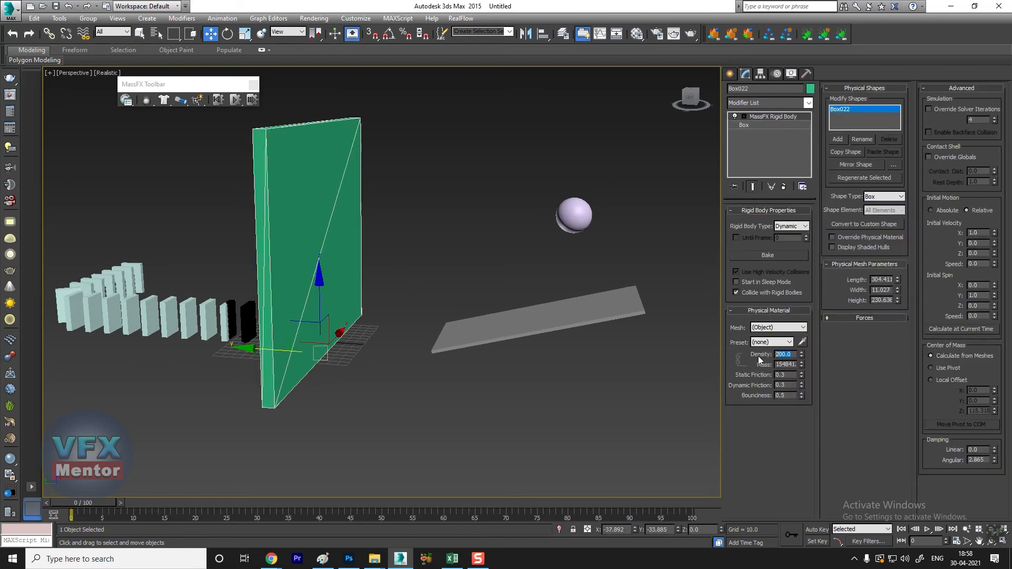
pyautogui.write('20')
pyautogui.press('Return')
pyautogui.click(388, 156)
pyautogui.click(236, 100)
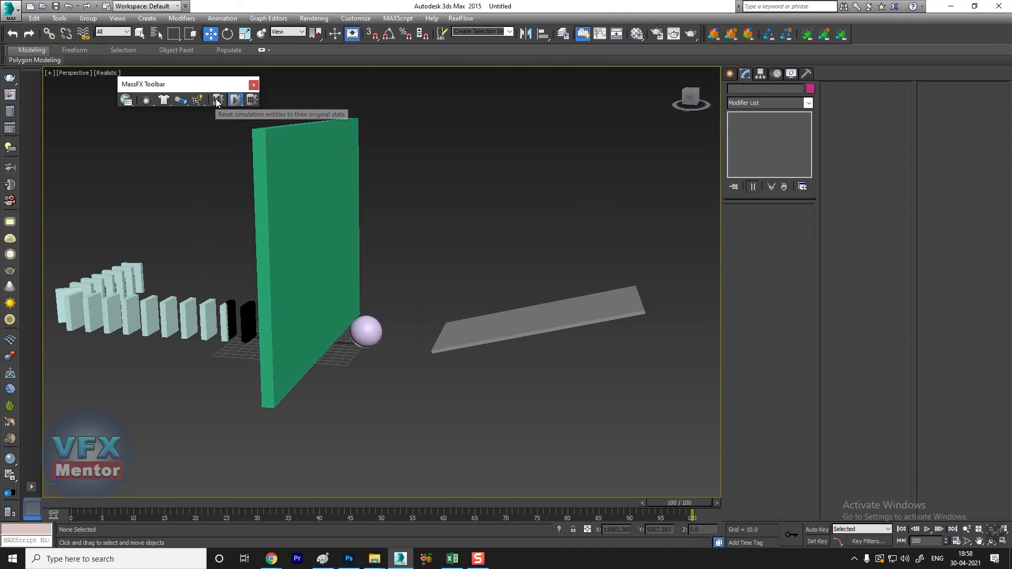
# Step: Move the sphere straight up along Z so that it drops from much higher above the ramp
pyautogui.scroll(-3, 480, 241)
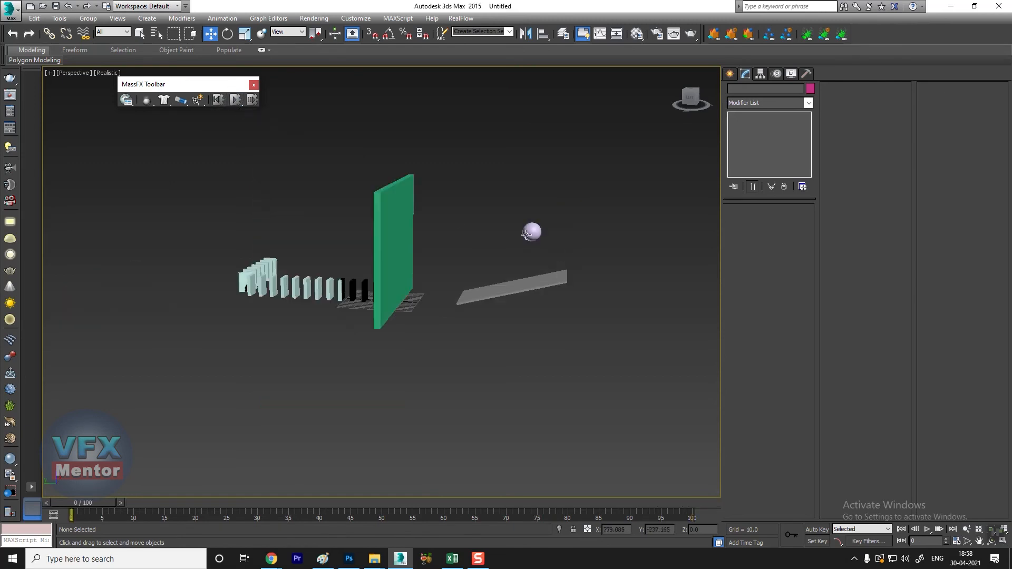
pyautogui.scroll(2, 526, 232)
pyautogui.click(532, 230)
pyautogui.moveTo(538, 169); pyautogui.dragTo(540, 42)
# Step: Set the wall's density to 2, simulate the raised sphere striking it up to frame 100, and reset the simulation
pyautogui.click(290, 232)
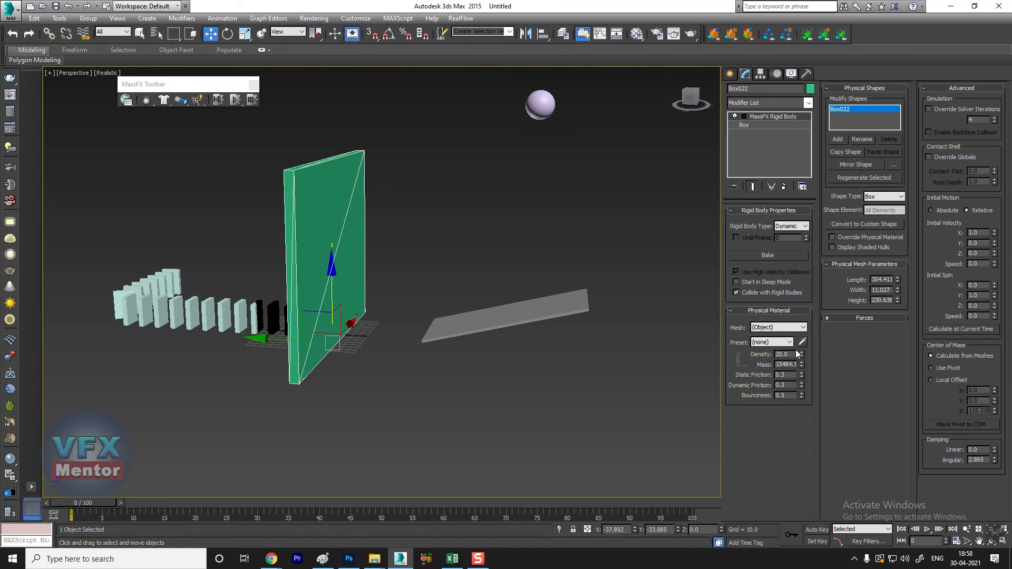
pyautogui.moveTo(791, 355); pyautogui.dragTo(761, 357)
pyautogui.write('2')
pyautogui.press('Return')
pyautogui.click(546, 106)
pyautogui.click(415, 120)
pyautogui.click(235, 100)
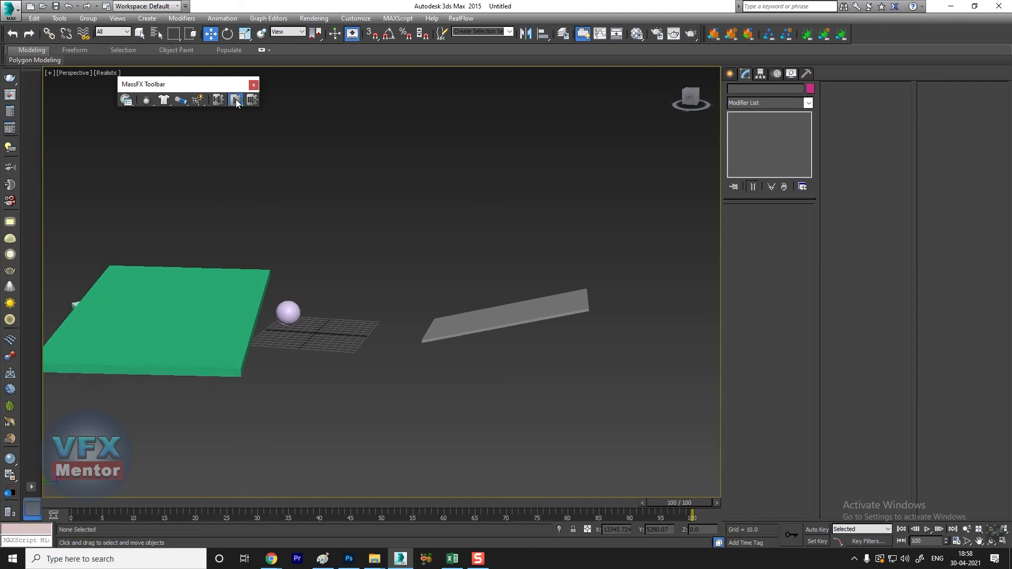
pyautogui.click(222, 100)
# Step: Delete the green wall standing between the ramp and the dominoes
pyautogui.keyDown('alt'); pyautogui.moveTo(399, 340); pyautogui.dragTo(483, 312, button='middle'); pyautogui.keyUp('alt')
pyautogui.click(484, 311)
pyautogui.press('Delete')
# Step: Simulate the sphere hitting the domino chain up to frame 100, inspect the scattered dominoes, and reset the simulation
pyautogui.keyDown('alt'); pyautogui.moveTo(538, 372); pyautogui.dragTo(592, 255, button='middle'); pyautogui.keyUp('alt')
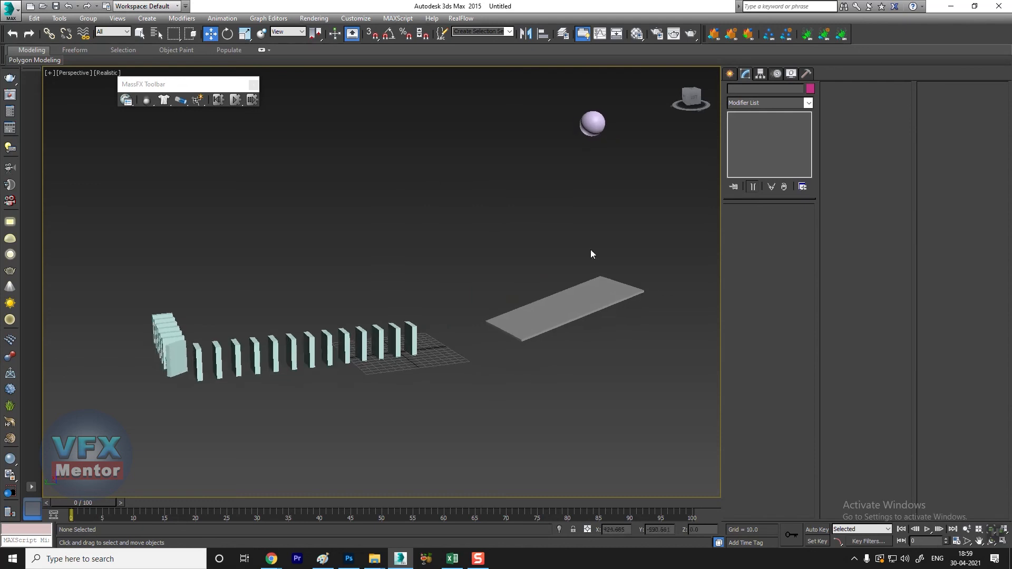
pyautogui.click(235, 101)
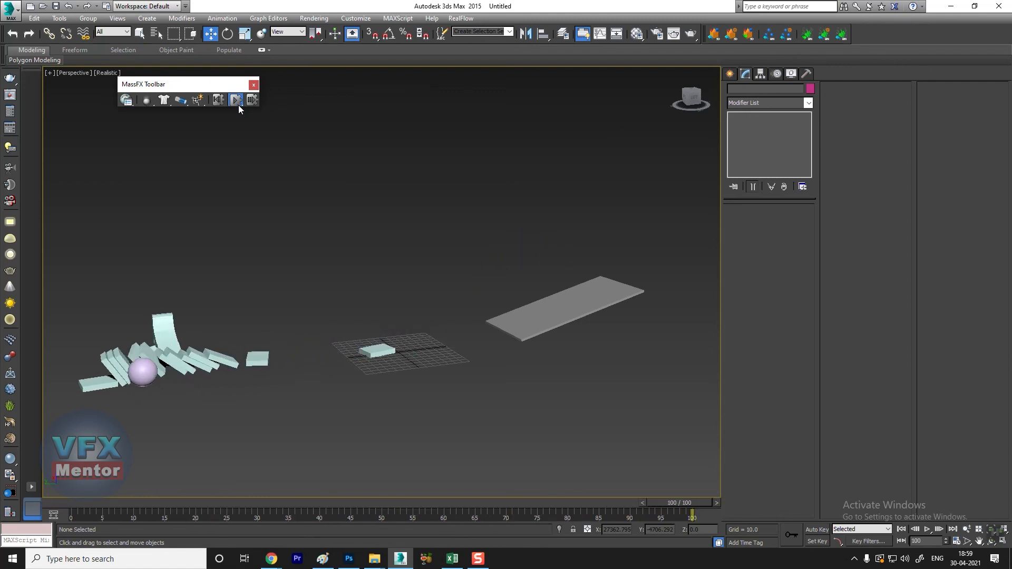
pyautogui.scroll(-3, 293, 398)
pyautogui.keyDown('alt'); pyautogui.moveTo(293, 399); pyautogui.dragTo(460, 346, button='middle'); pyautogui.keyUp('alt')
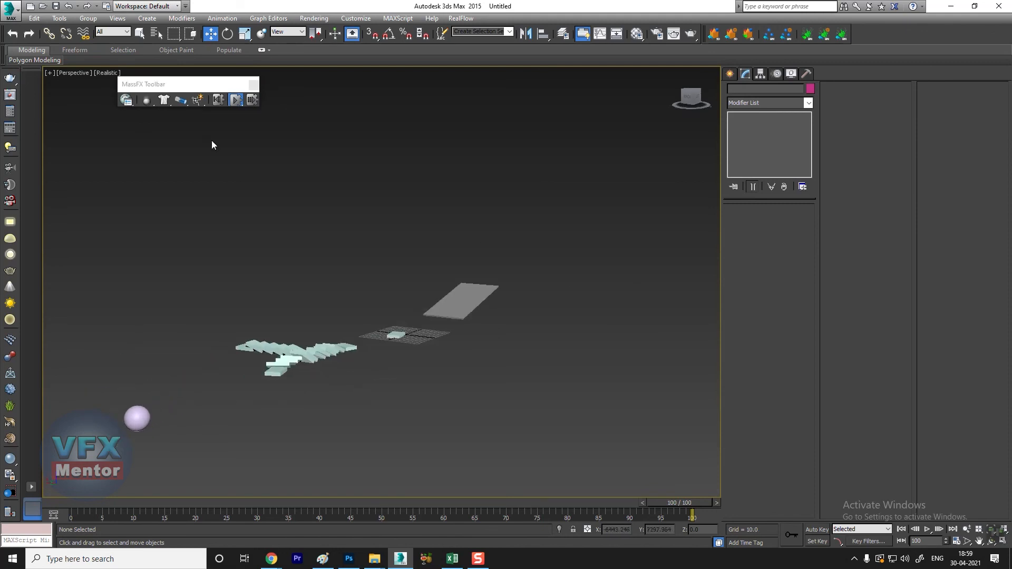
pyautogui.click(218, 103)
# Step: Simulate the sphere striking the dominoes as seen from the far end of the chain, and pause around frame 68
pyautogui.scroll(6, 475, 320)
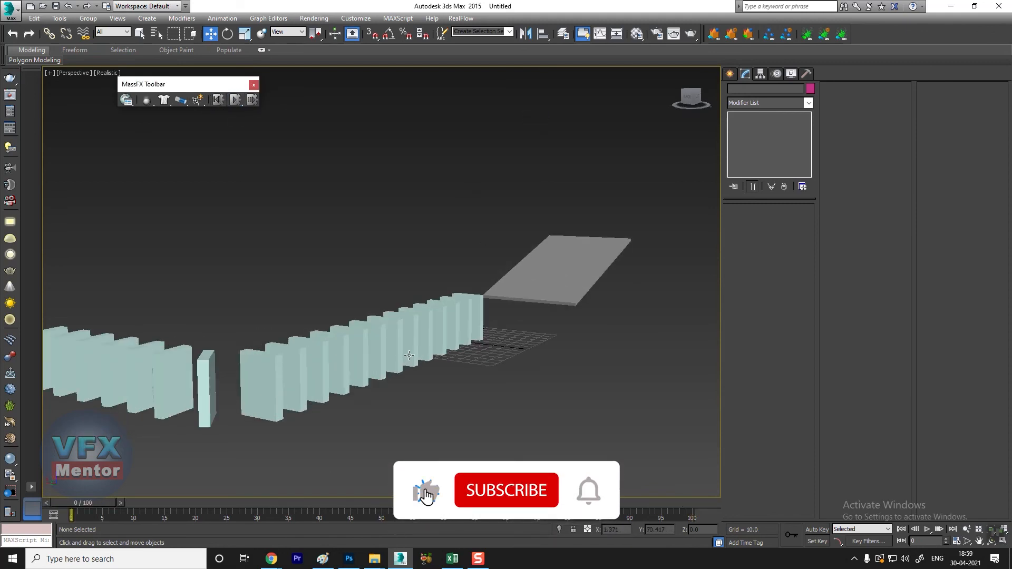
pyautogui.scroll(-2, 475, 320)
pyautogui.keyDown('alt'); pyautogui.moveTo(475, 320); pyautogui.dragTo(186, 442, button='middle'); pyautogui.keyUp('alt')
pyautogui.scroll(-3, 235, 395)
pyautogui.scroll(3, 370, 377)
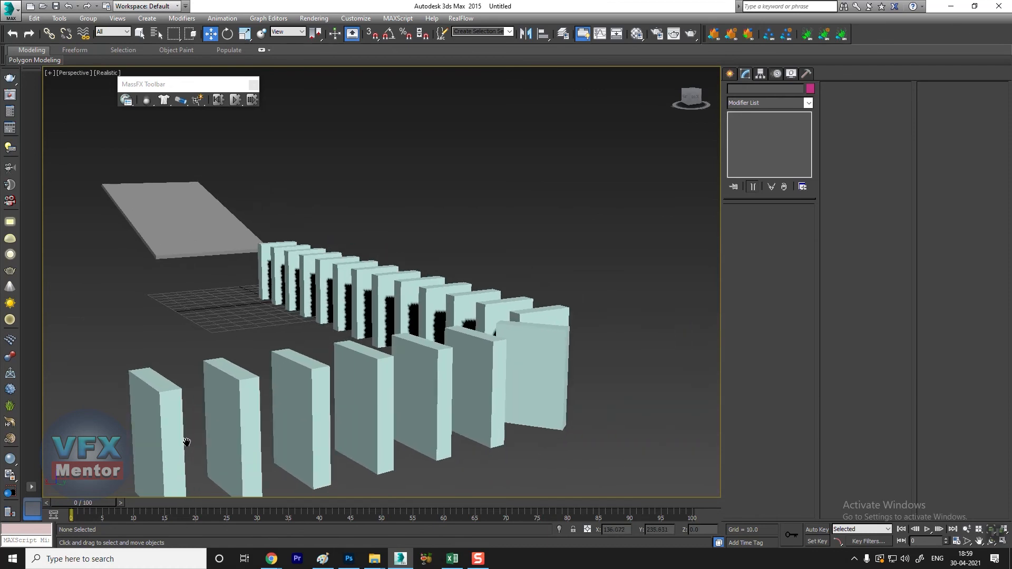
pyautogui.click(235, 100)
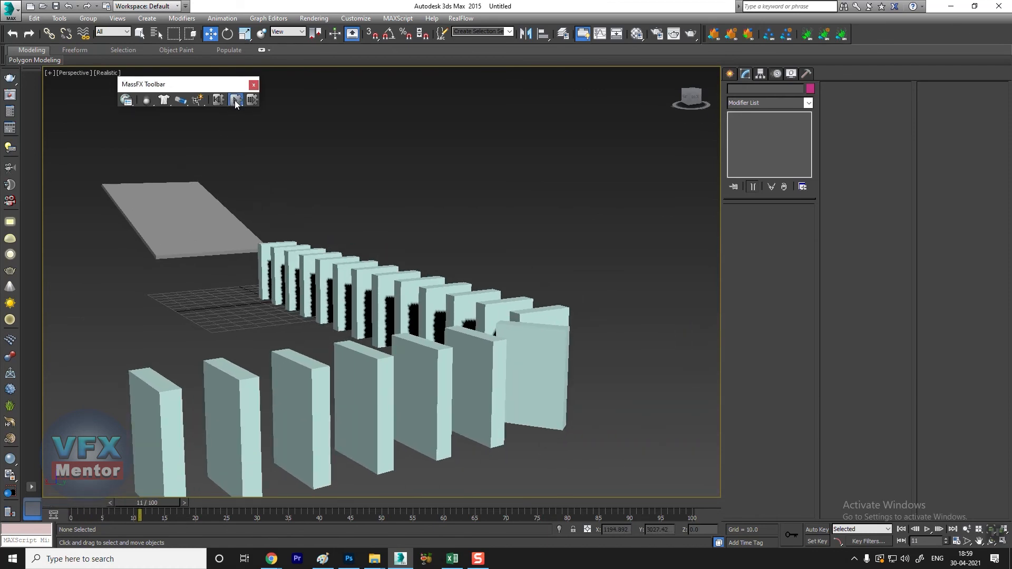
pyautogui.click(235, 100)
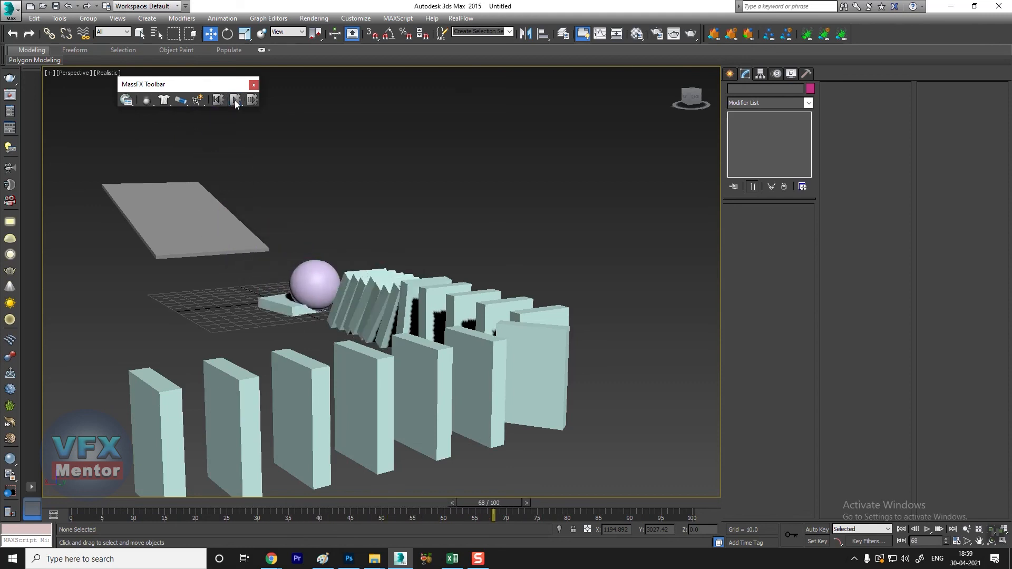